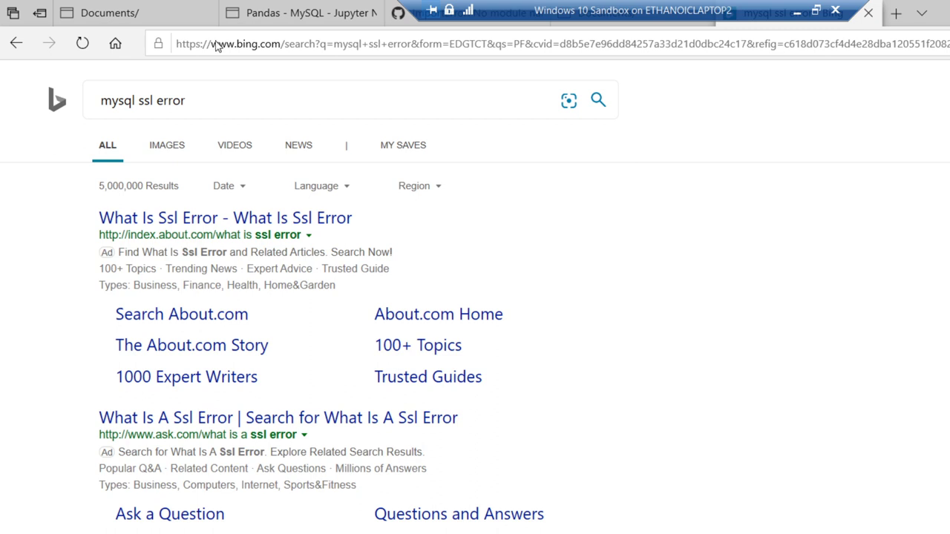
Close Edge with Alt+F4 from the Bing 'mysql ssl error' results.
key(alt+F4)
Close all Edge tabs, then close the Jupyter Notebook console window.
click(569, 383)
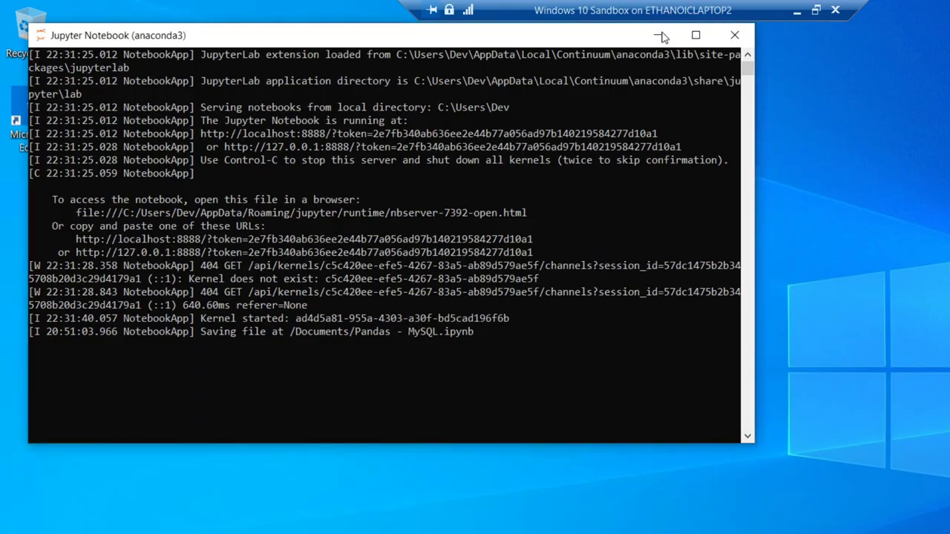
click(738, 42)
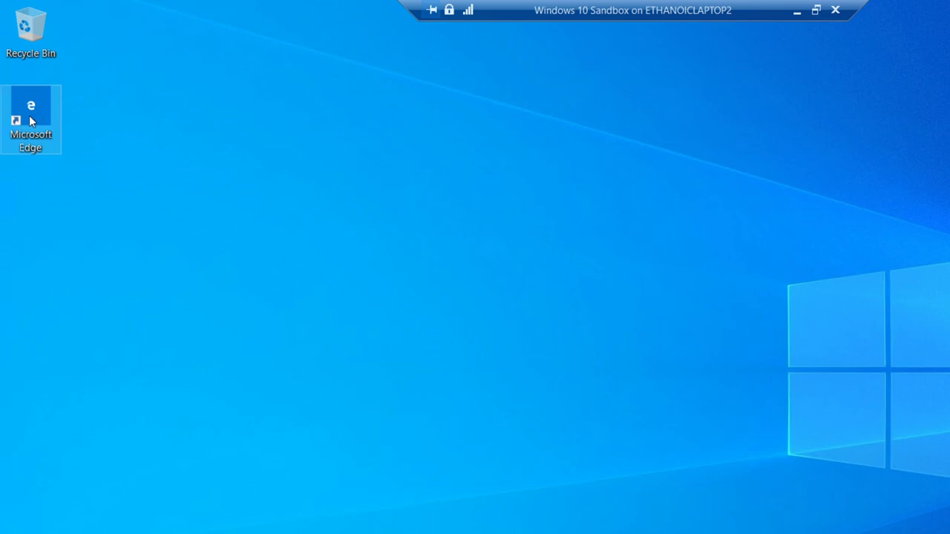
Launch Edge in the Sandbox and search Bing for 'mongodb'.
double_click(32, 120)
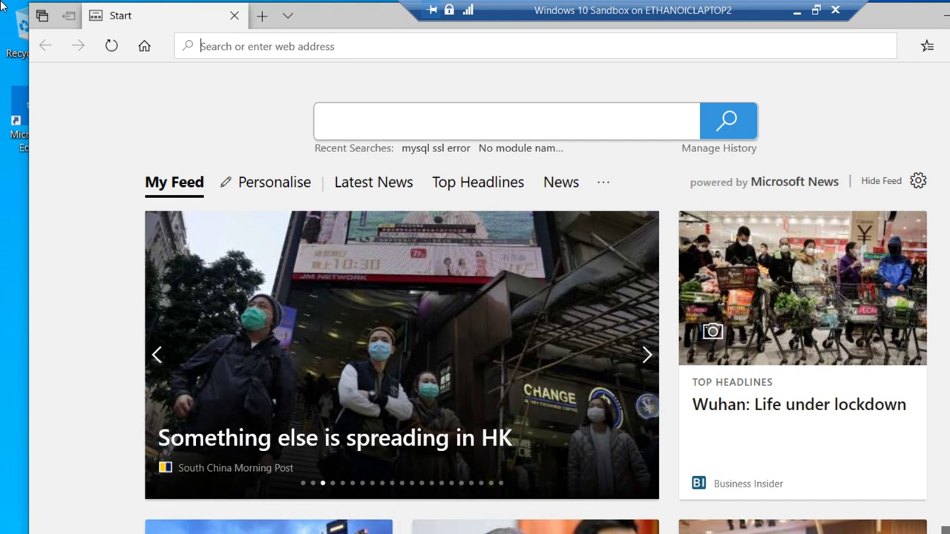
text(mong)
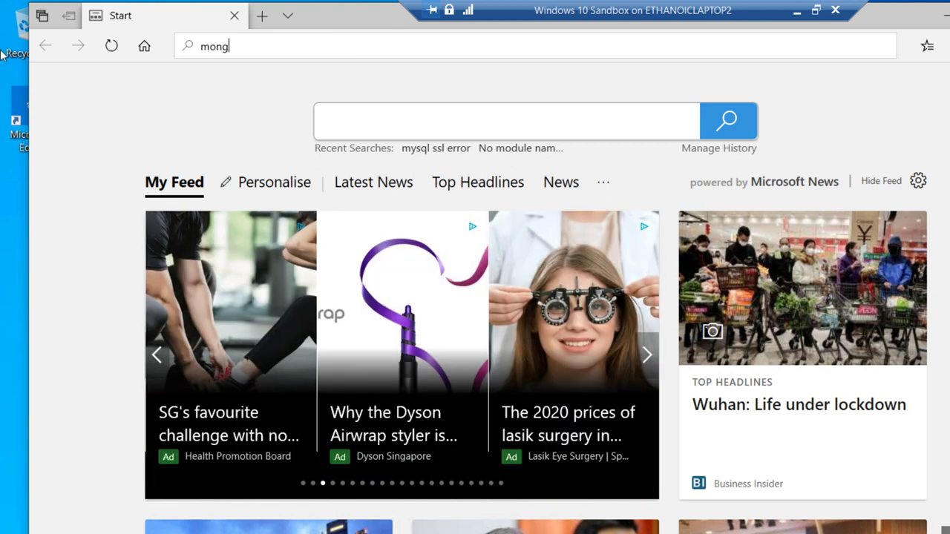
text(o)
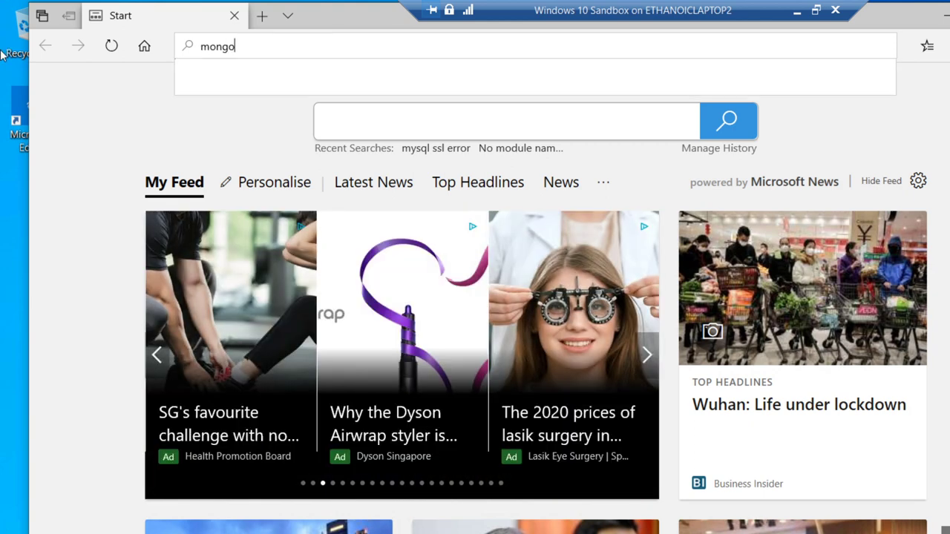
text(db)
key(Return)
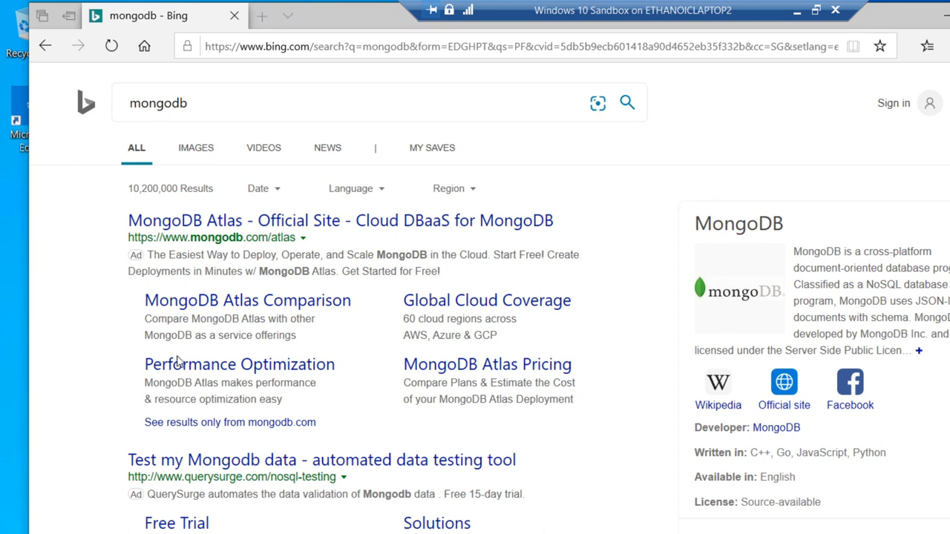
scroll(144, 358, down, 2)
scroll(114, 368, down, 1)
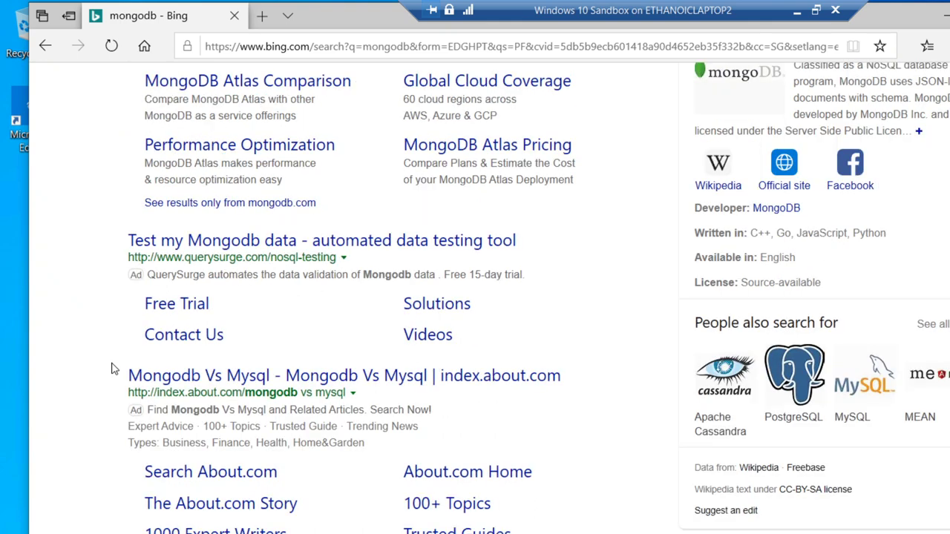
scroll(114, 369, up, 3)
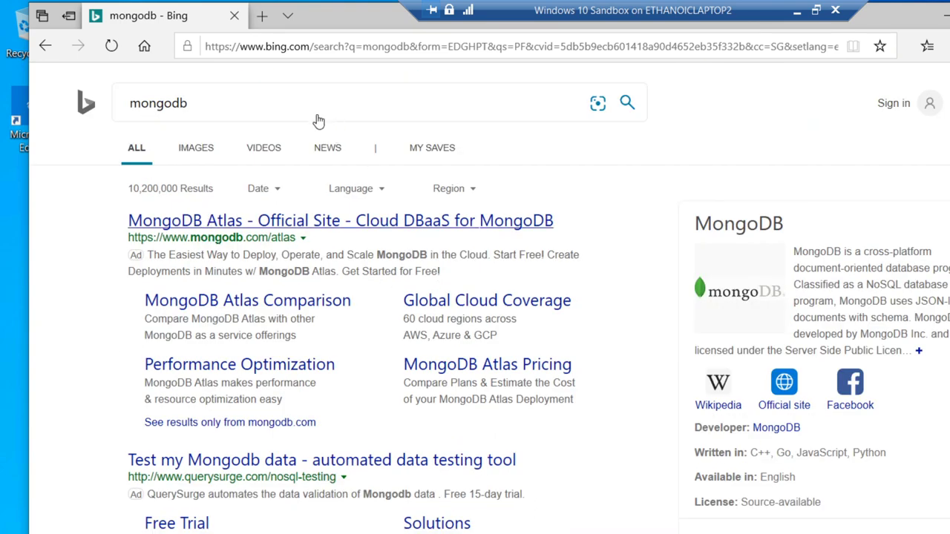
Resubmit the mongodb search, show its suggestions, and take the Sandbox out of full screen.
click(189, 103)
key(Return)
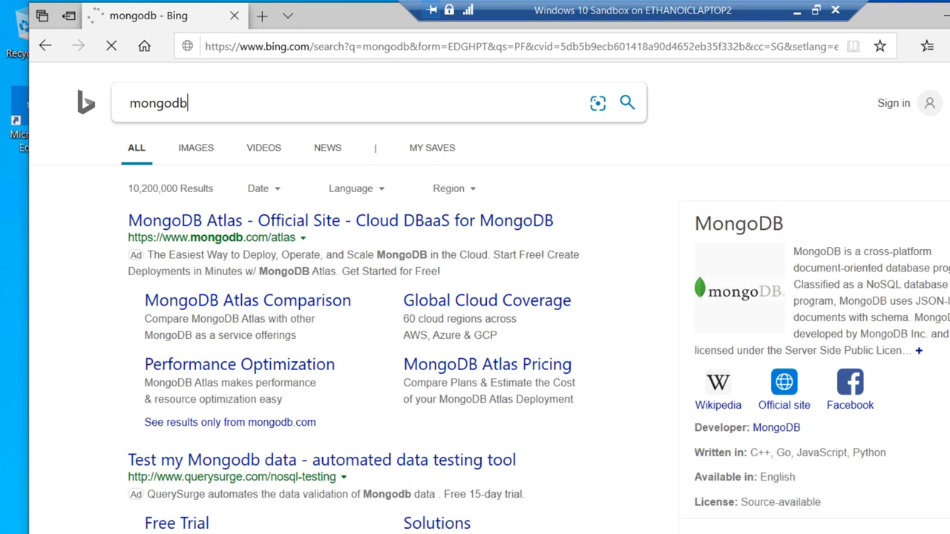
click(249, 103)
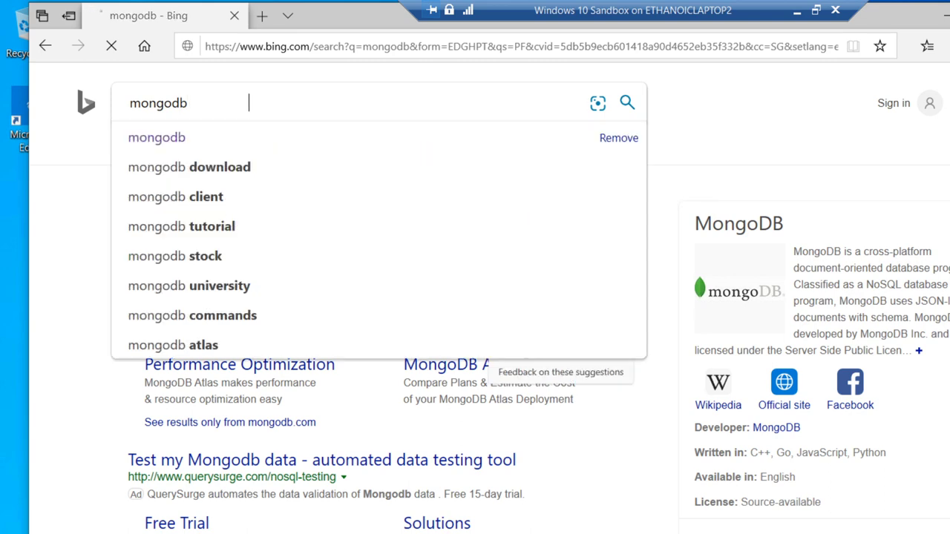
click(816, 10)
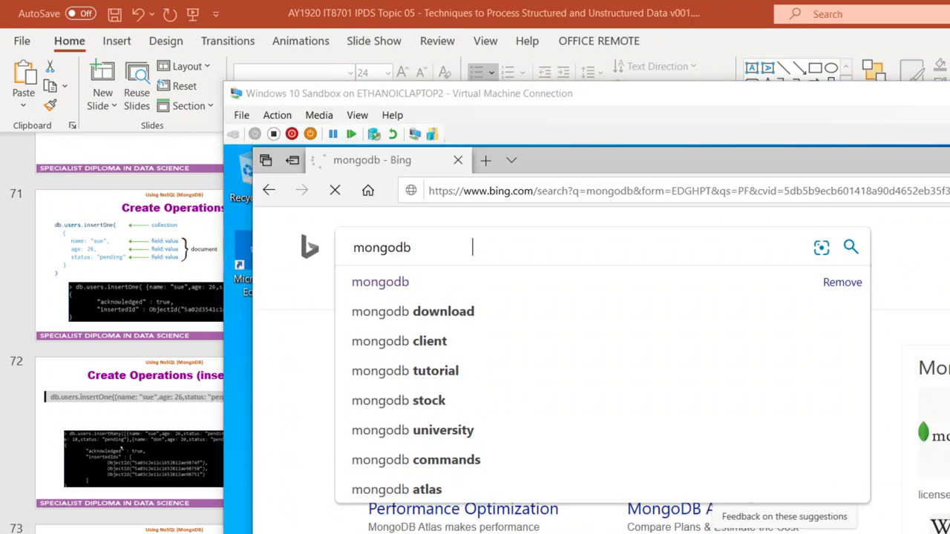
Search for the 'mongodb download' suggestion and return the Sandbox window to full screen.
key(Down)
key(Down)
key(Return)
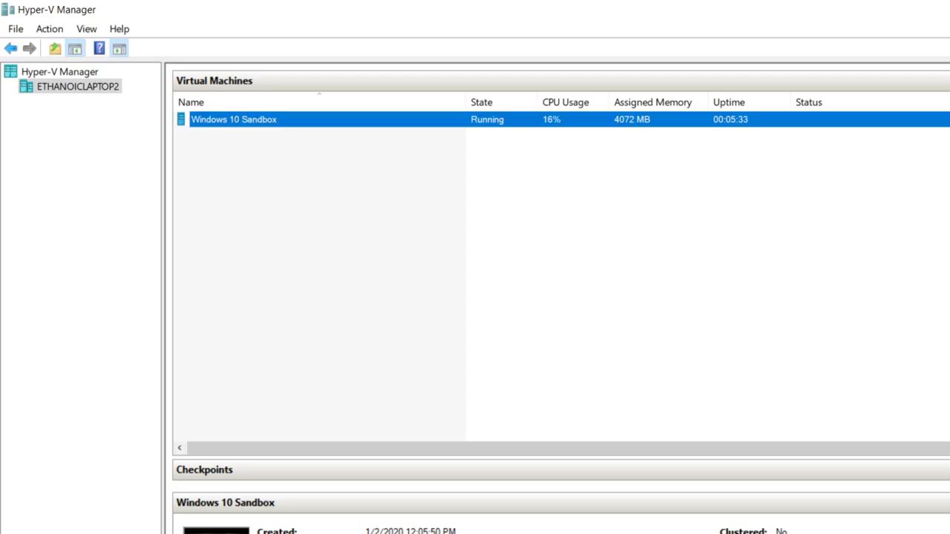
key(alt+Tab)
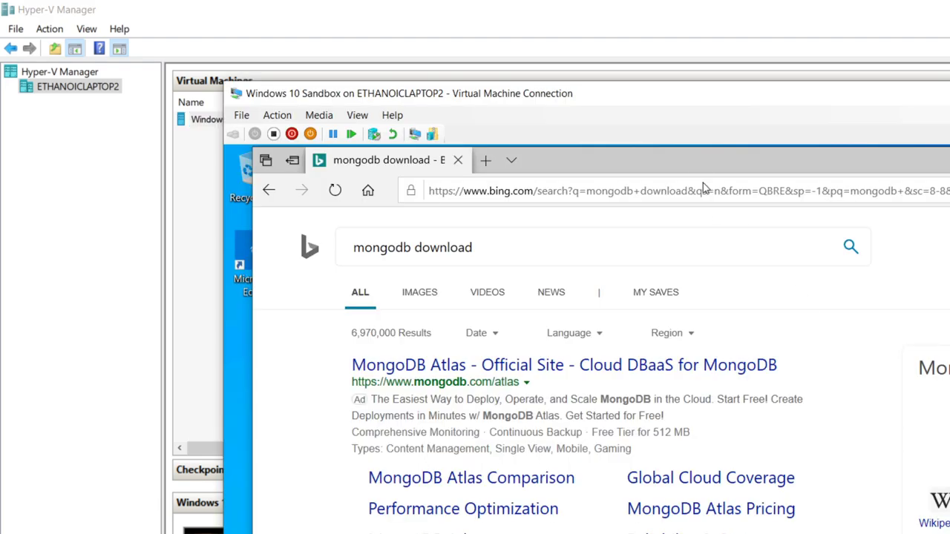
double_click(657, 93)
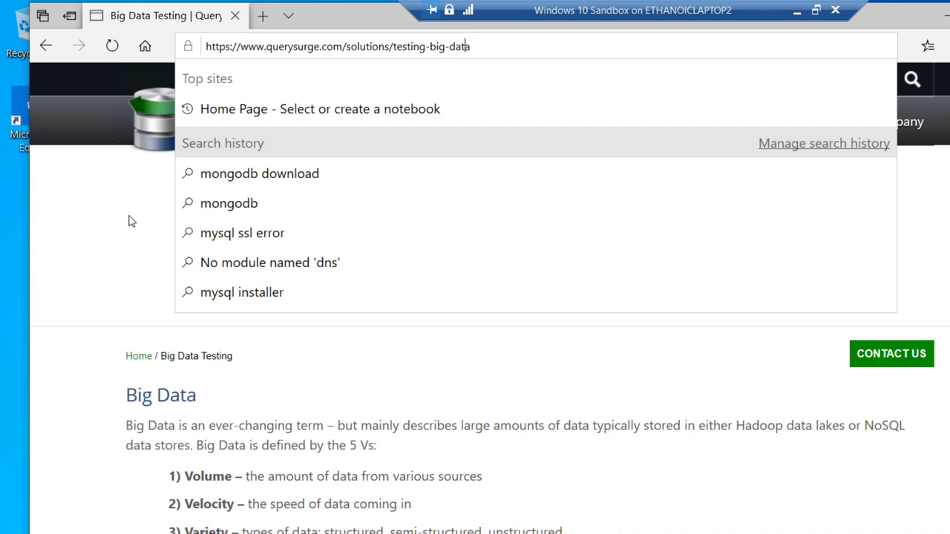
Go to 'mongdo.com' in Edge's address bar and open a new tab.
key(ctrl+a)
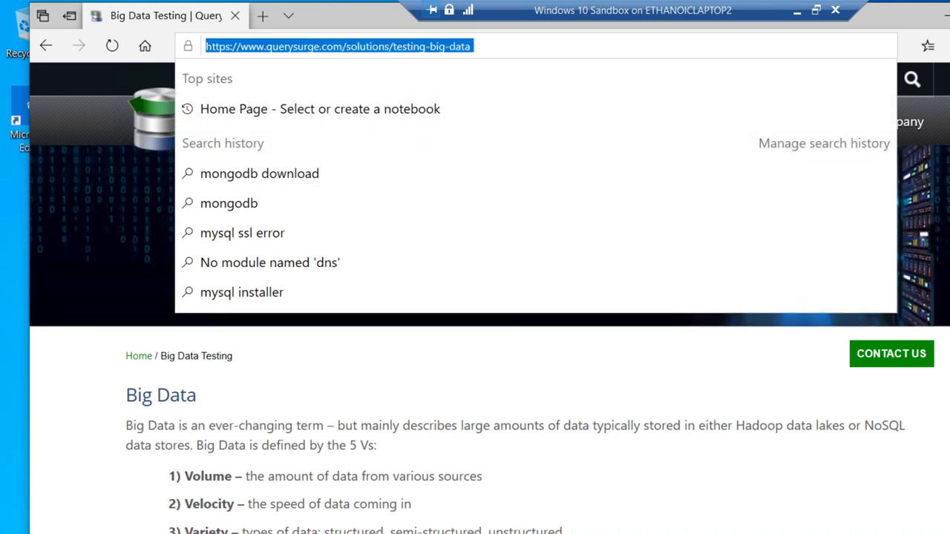
text(m)
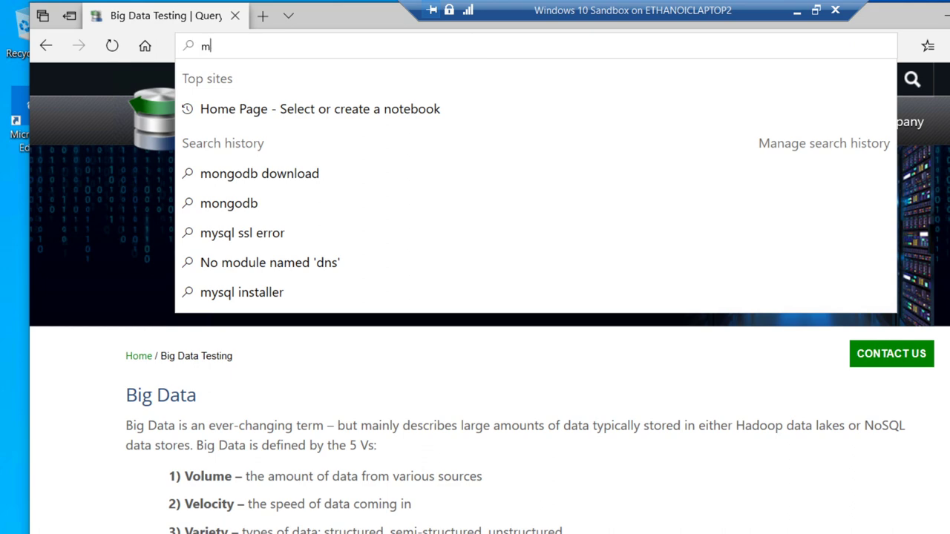
text(ongdo.)
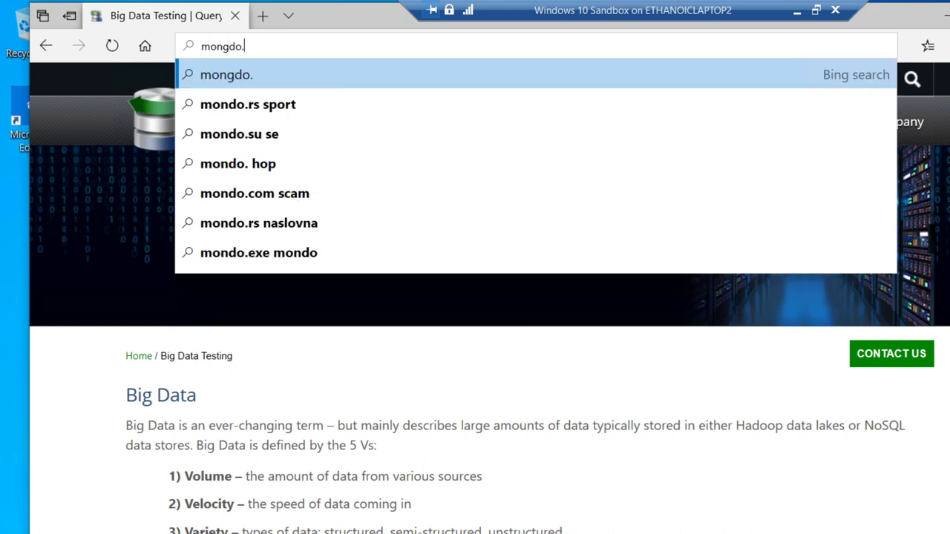
text(com)
key(Return)
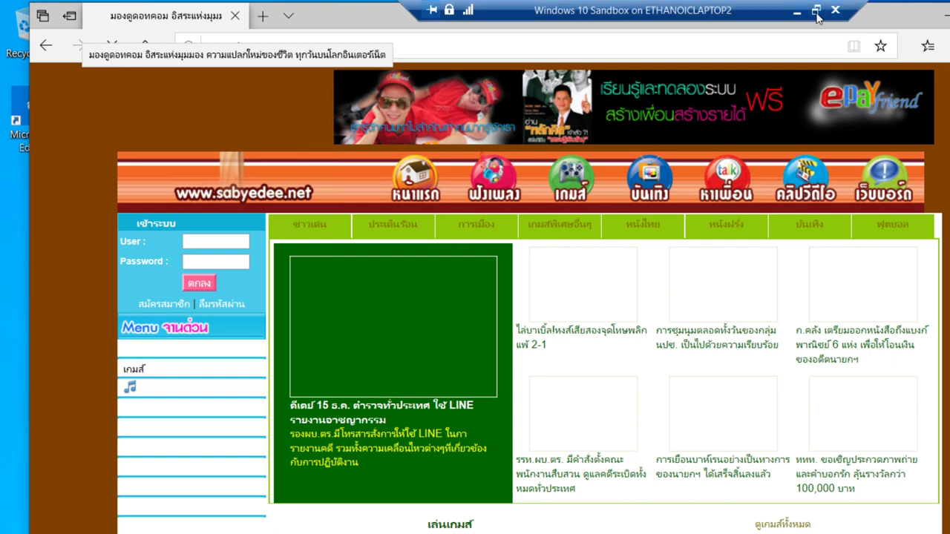
key(ctrl+t)
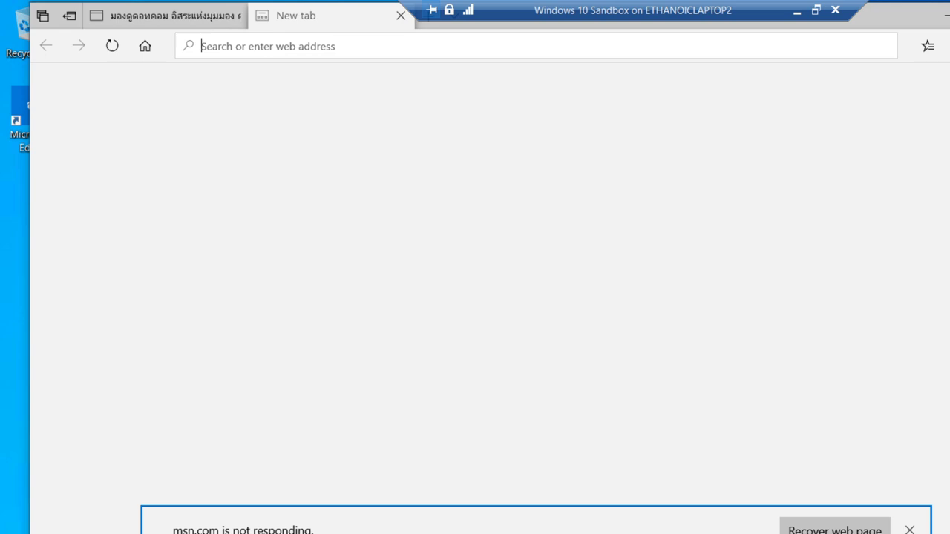
Take the Sandbox out of full screen, minimize it, and switch to Google Chrome.
click(817, 13)
drag(795, 97, 490, 172)
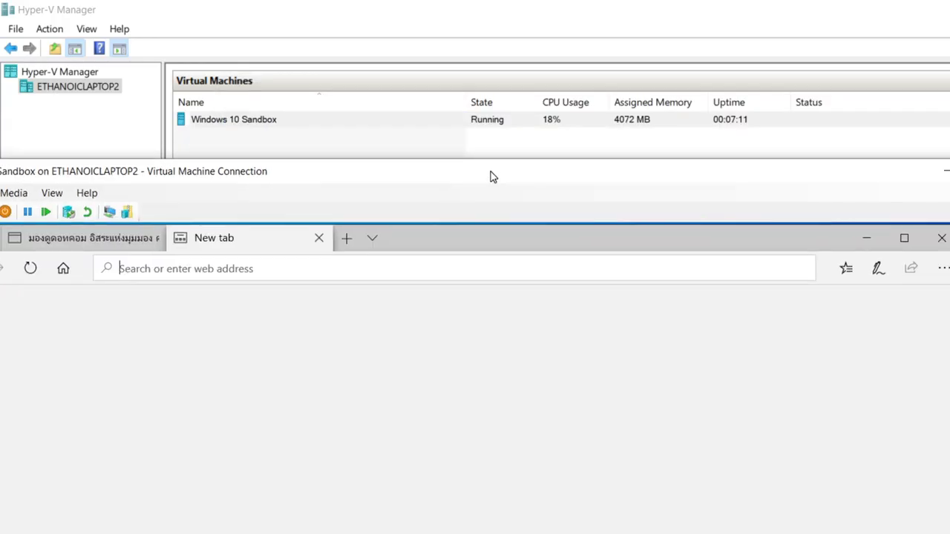
click(938, 171)
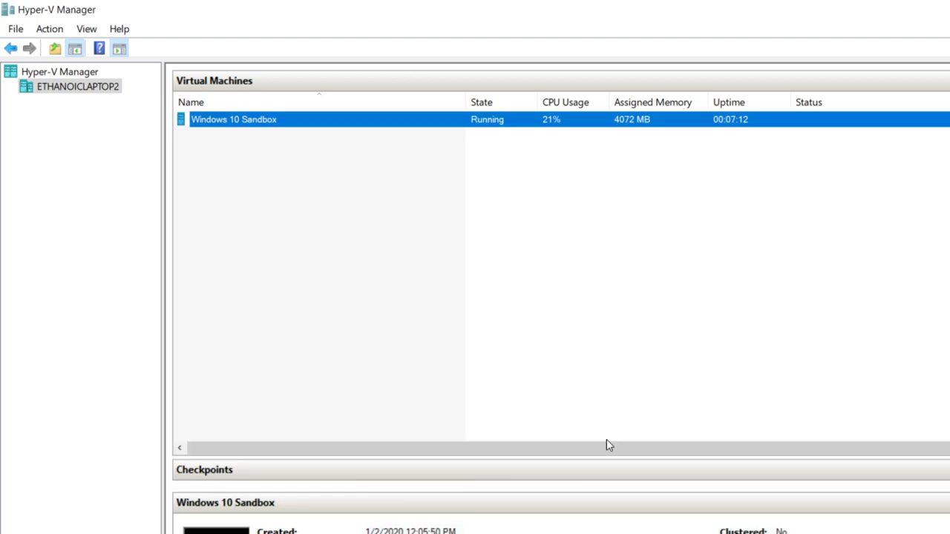
key(alt+Tab)
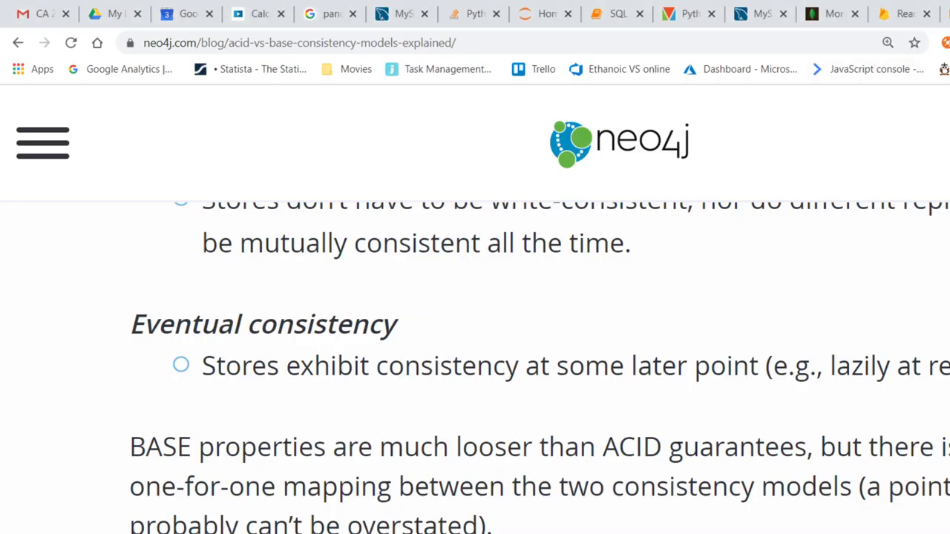
Close the Firebase, DynamoDB, neo4j and Product tabs and go to the MongoDB download page.
key(ctrl+t)
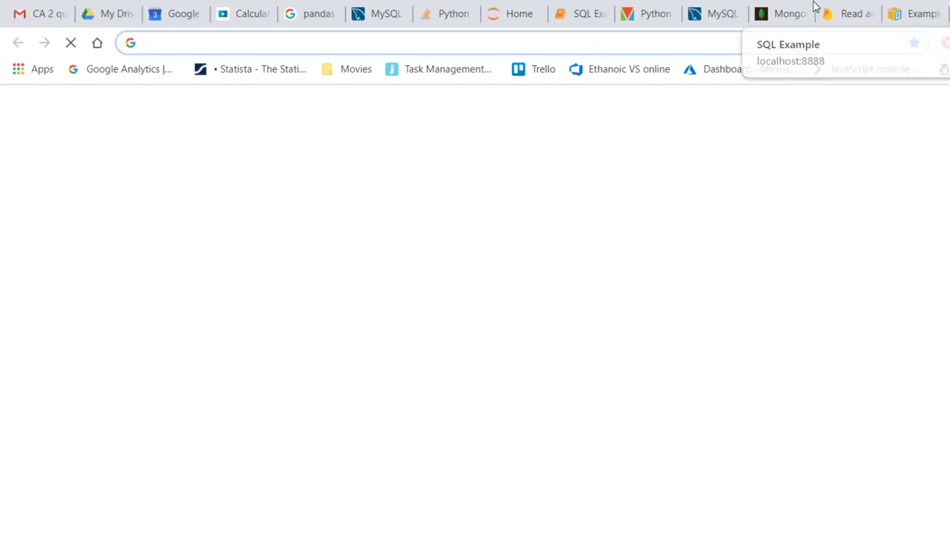
click(850, 12)
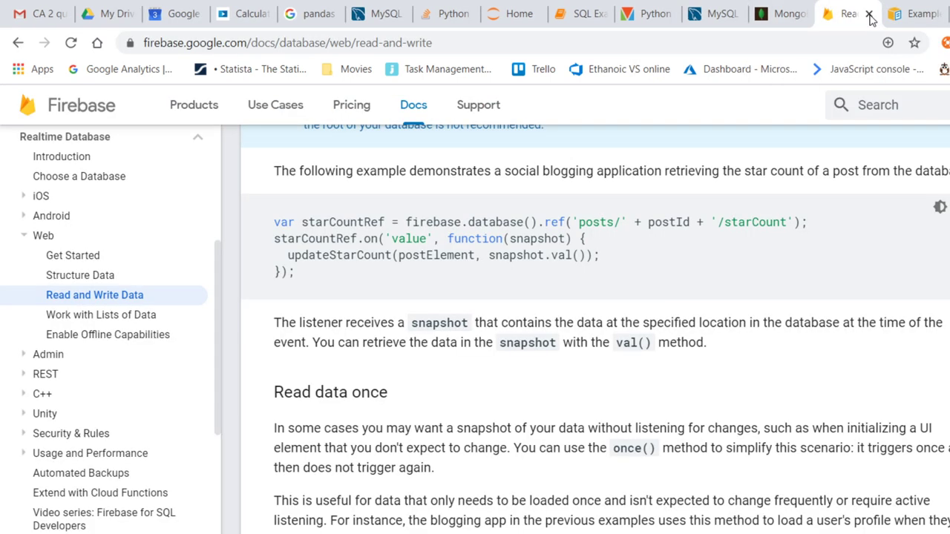
click(869, 14)
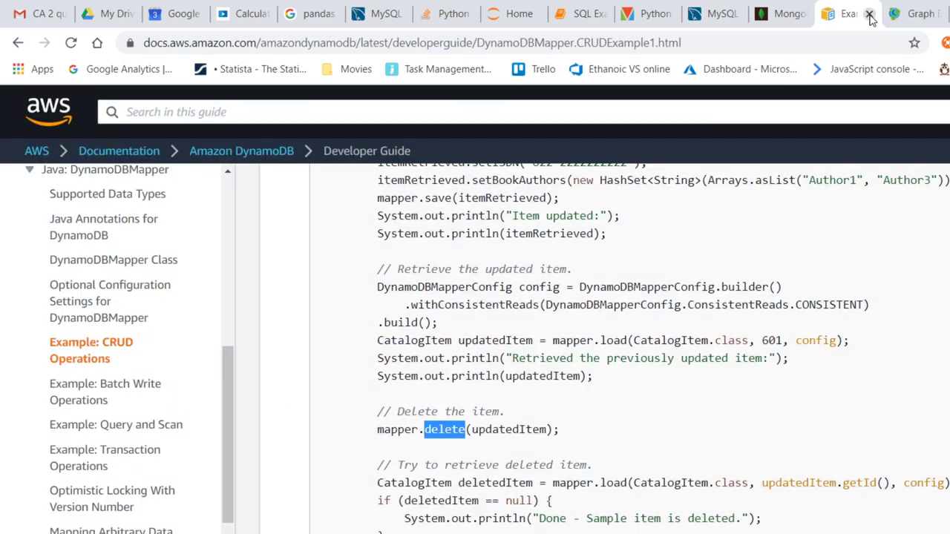
click(869, 15)
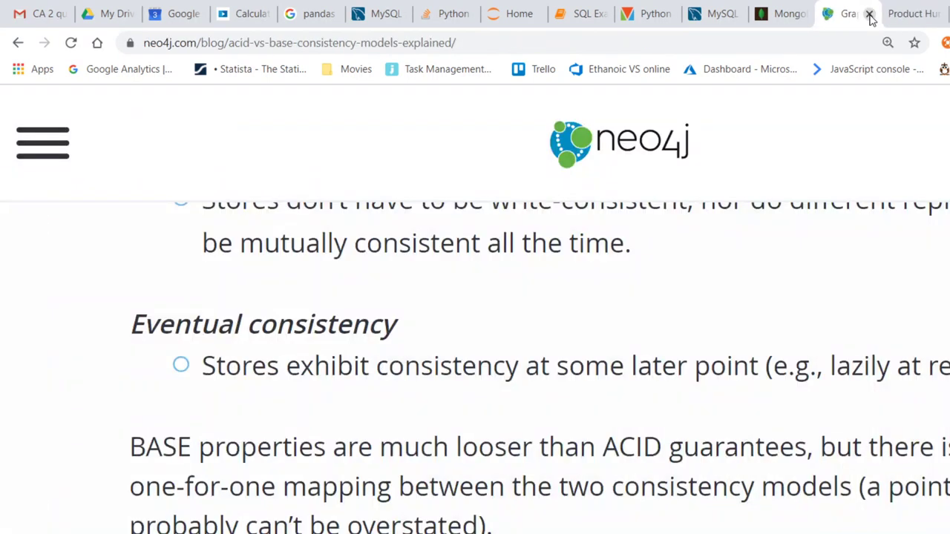
click(869, 15)
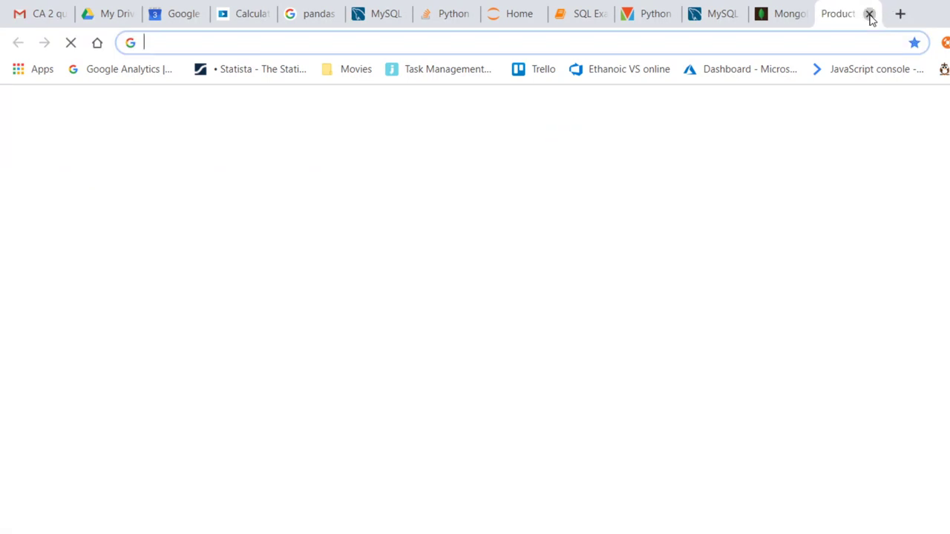
click(869, 15)
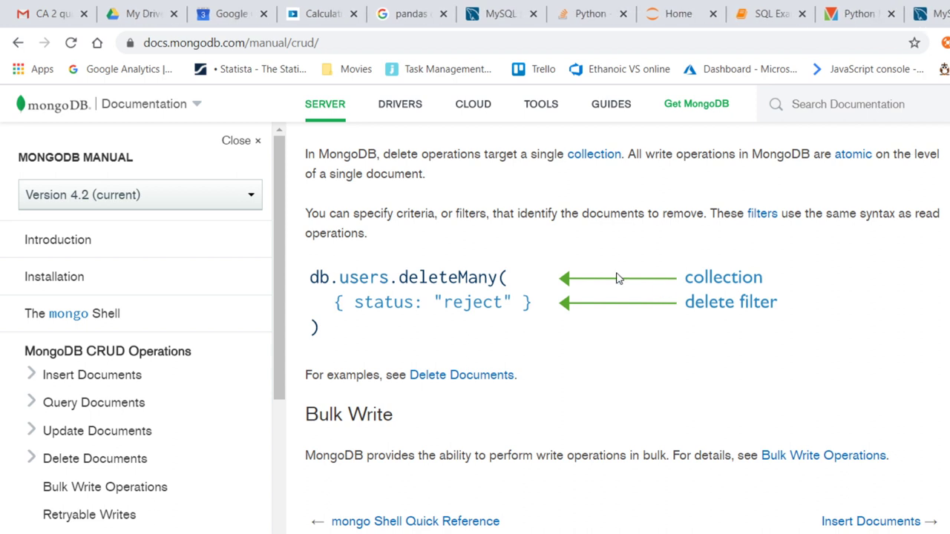
click(680, 106)
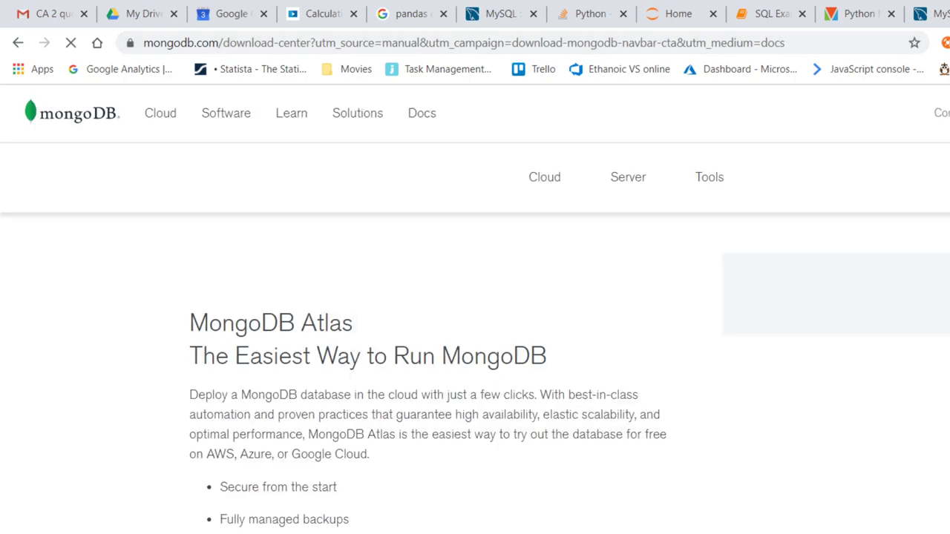
Show the MongoDB Server downloads on the download page.
scroll(475, 334, down, 3)
scroll(475, 334, up, 3)
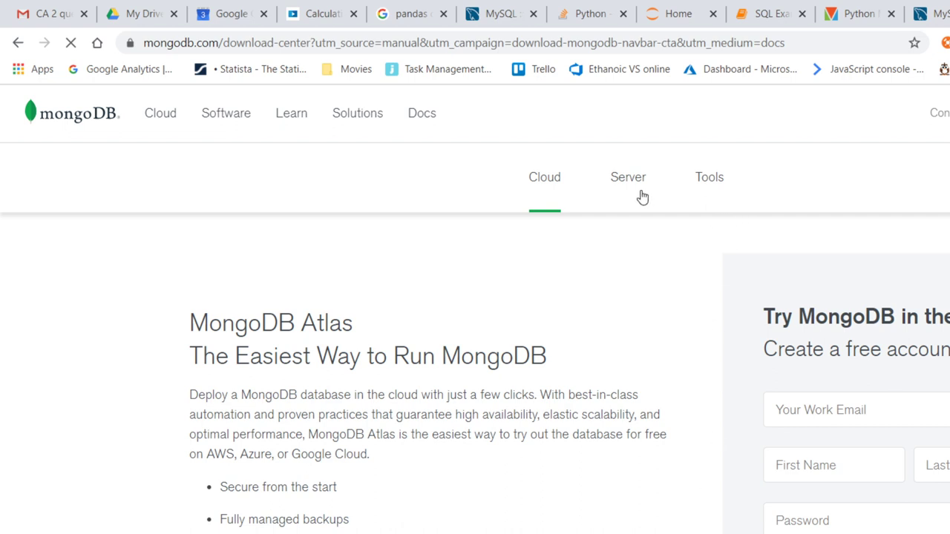
mouse_move(347, 117)
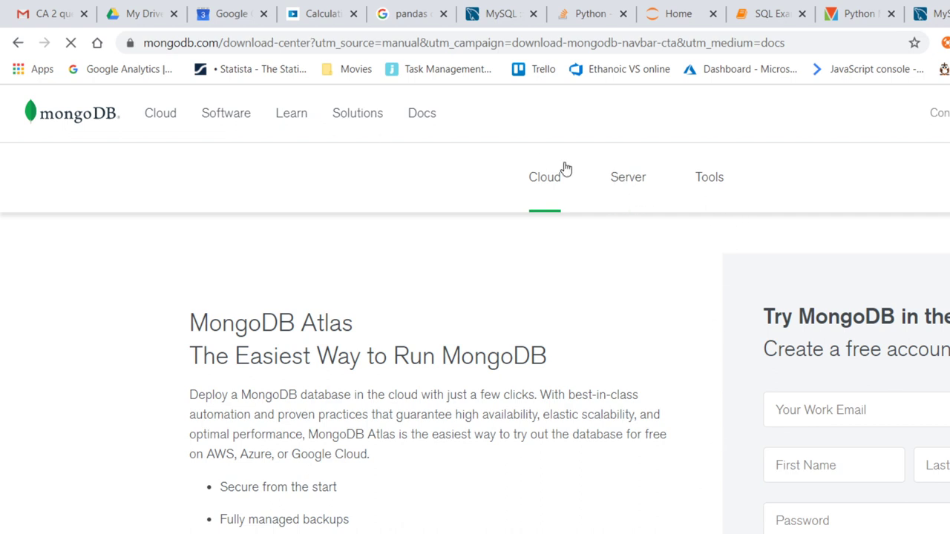
click(640, 191)
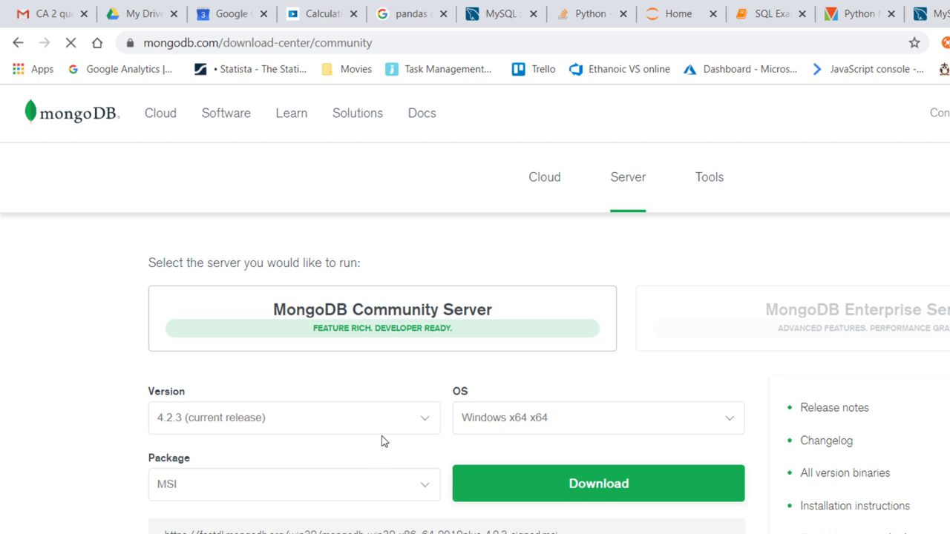
Select the download page's URL and bring the Sandbox connection back to full screen.
click(407, 41)
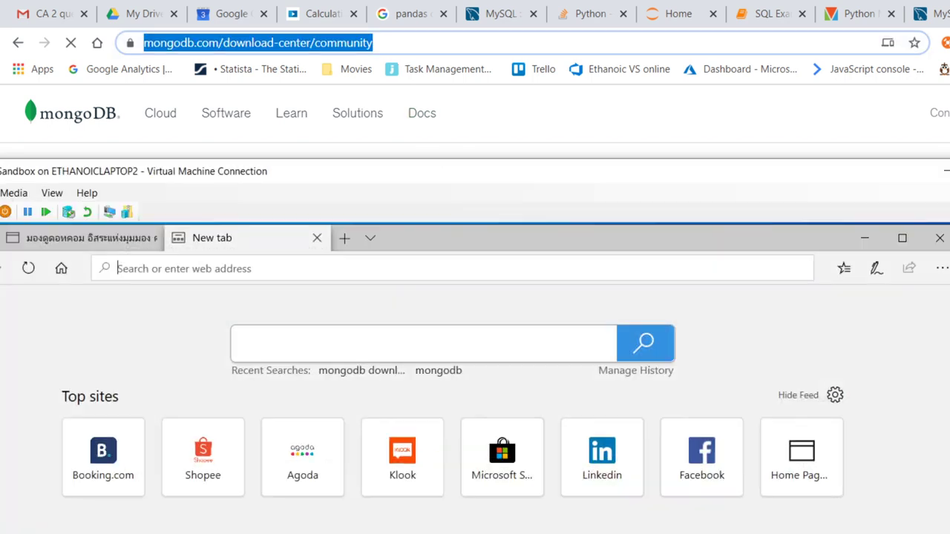
click(238, 266)
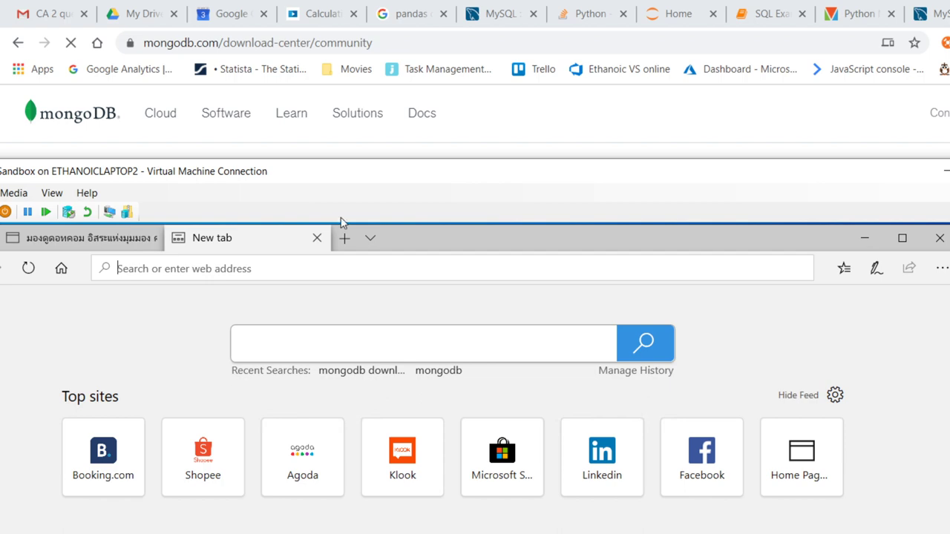
double_click(354, 176)
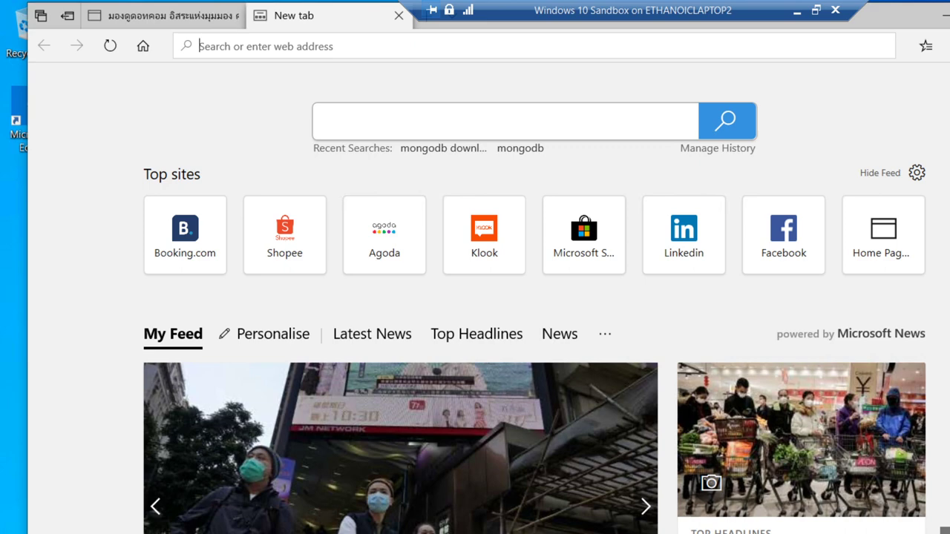
Restore the Sandbox connection to a window and drag it fully into view.
click(816, 10)
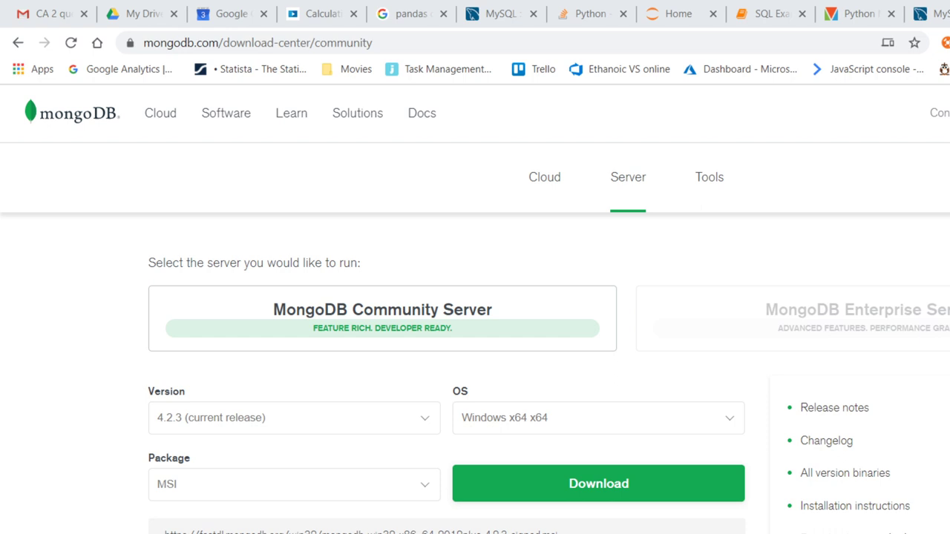
key(alt+Tab)
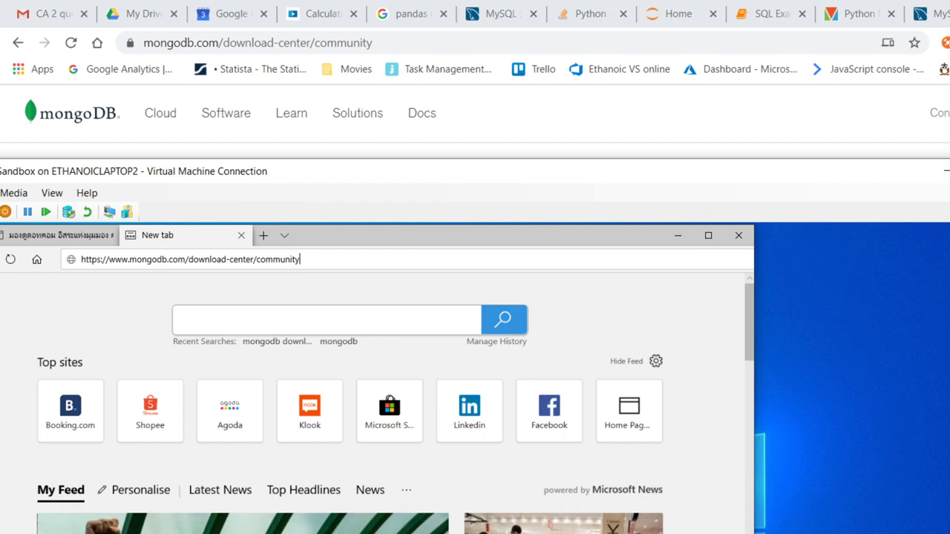
drag(356, 176, 471, 117)
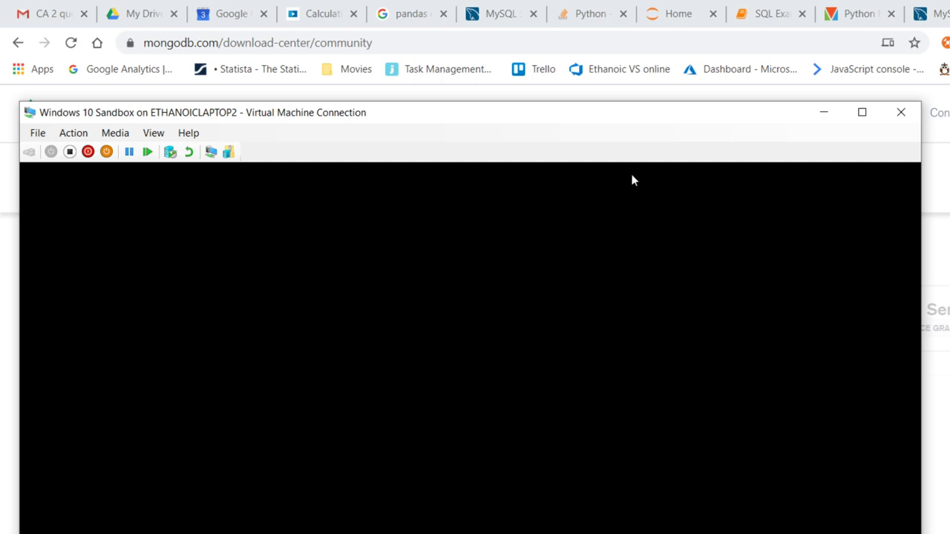
Close the blank Sandbox connection window.
click(906, 118)
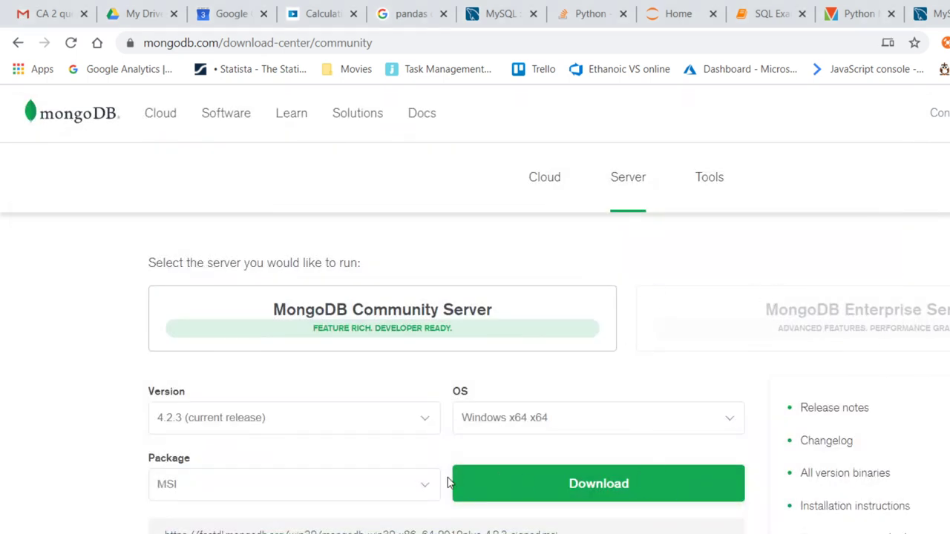
Download MongoDB Community Server 4.2.3 for Windows x64 as an MSI package.
click(420, 426)
click(419, 424)
click(420, 422)
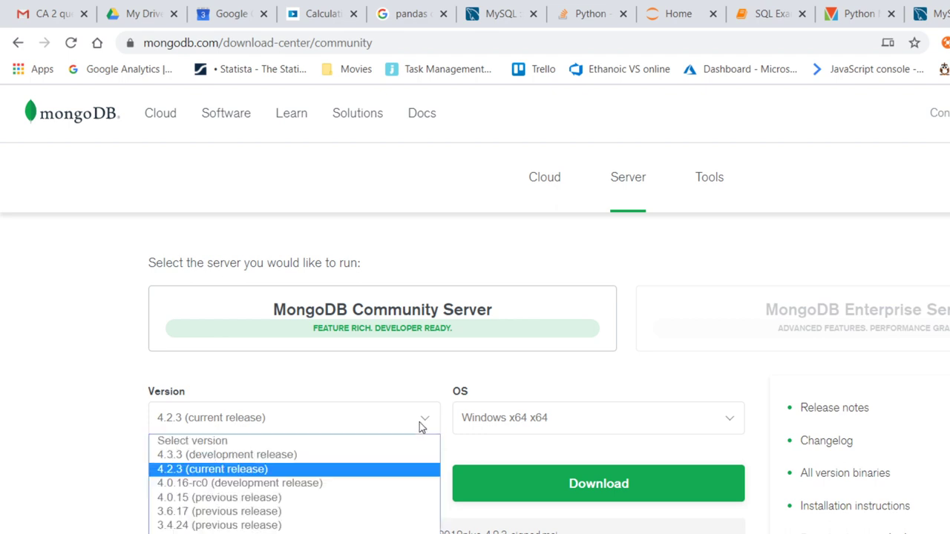
click(365, 469)
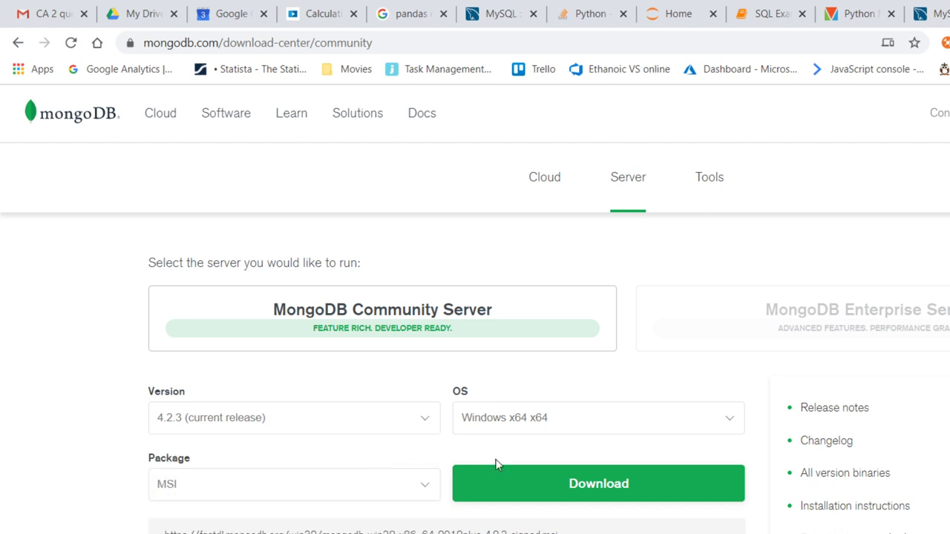
click(516, 425)
click(517, 428)
click(431, 482)
click(432, 482)
click(568, 471)
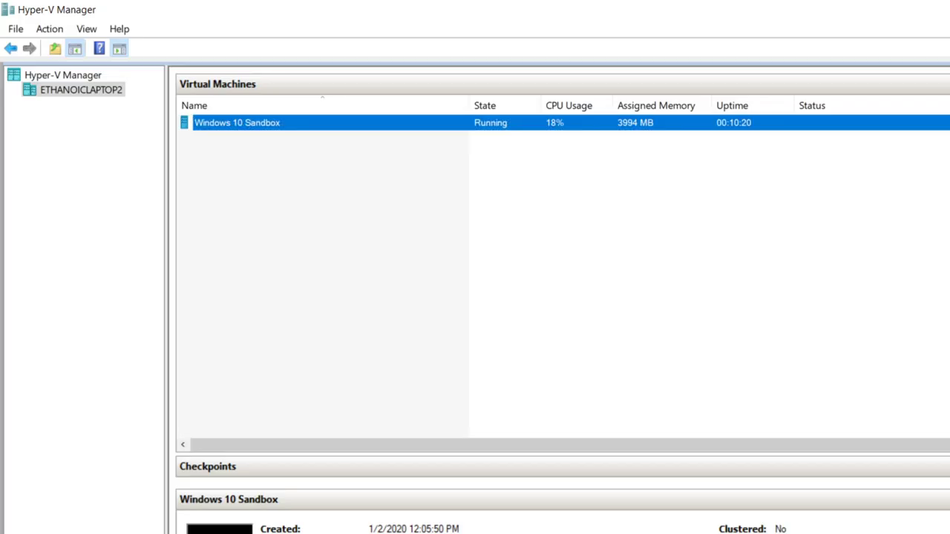
right_click(625, 123)
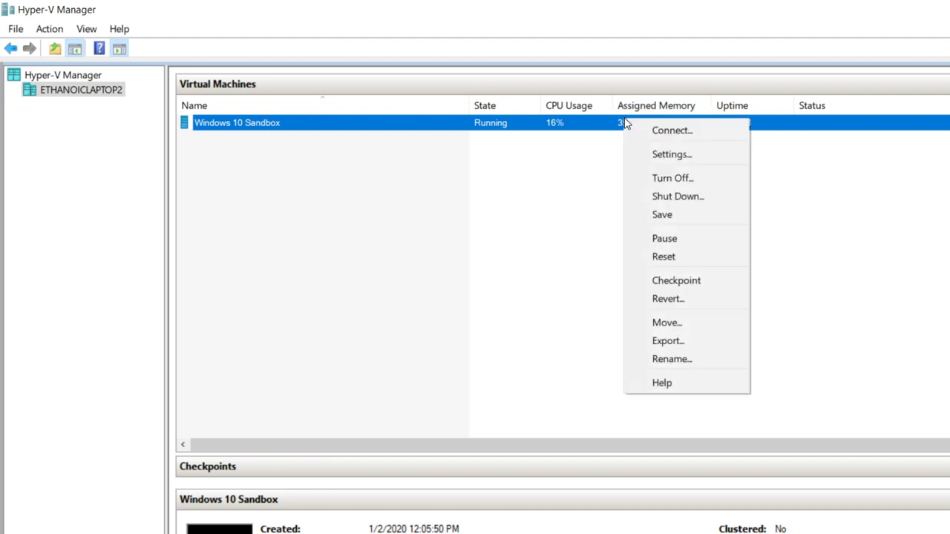
click(706, 194)
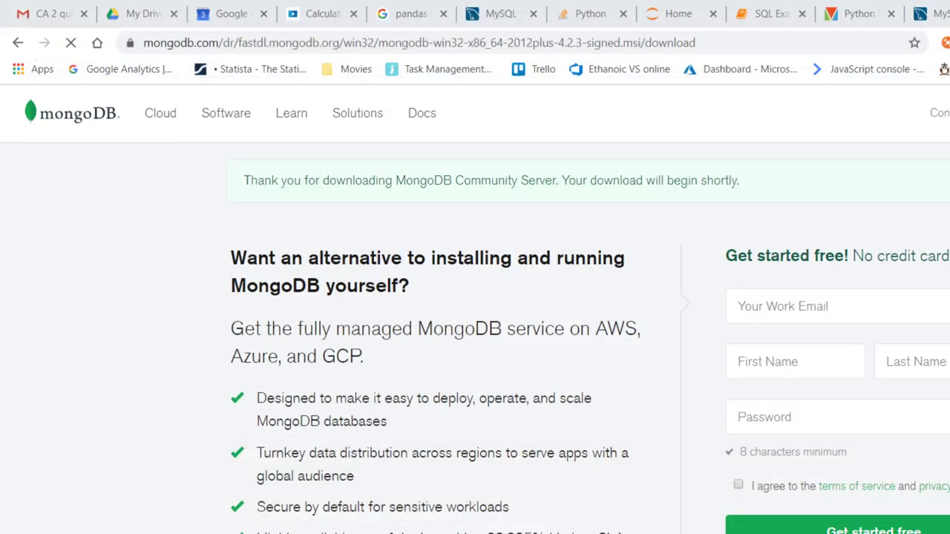
Scroll the MongoDB thank-you page down to the footer and back up to the banner.
scroll(907, 475, down, 3)
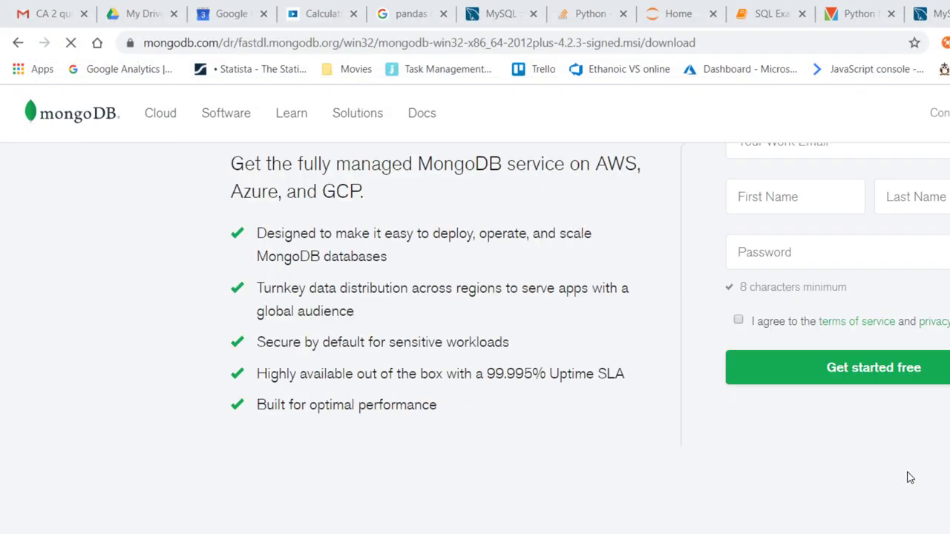
scroll(908, 472, down, 5)
scroll(908, 472, up, 7)
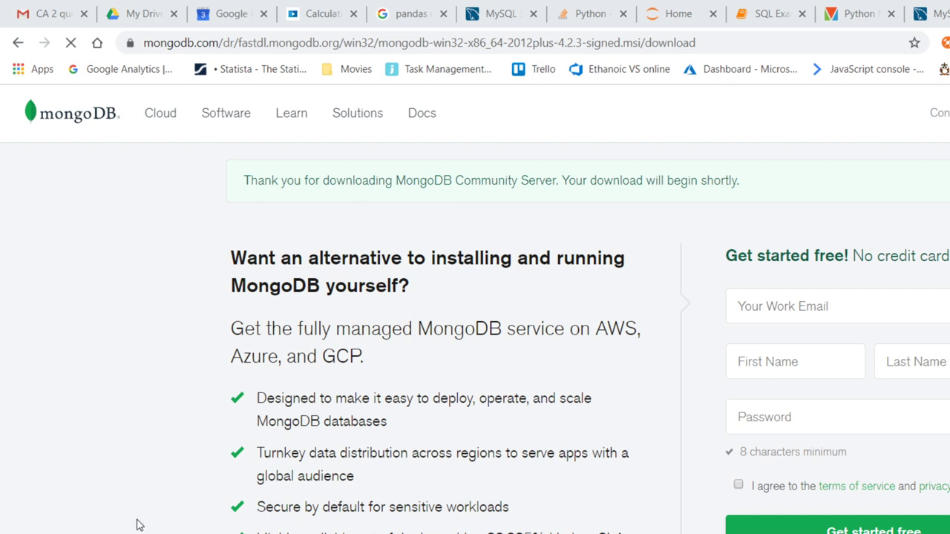
Close the pandas tab and cycle through the open windows to reach the MongoDB 4.2.3 installer.
click(444, 14)
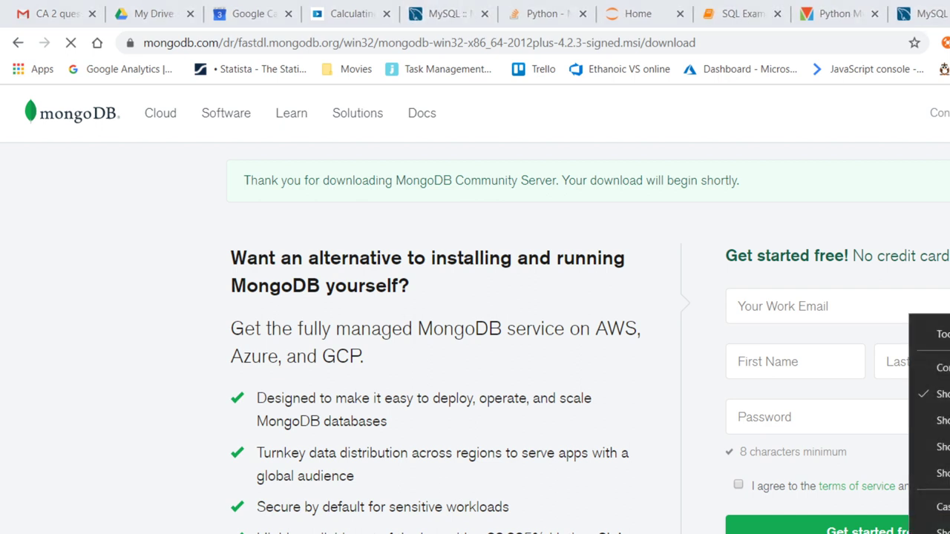
key(alt+Tab)
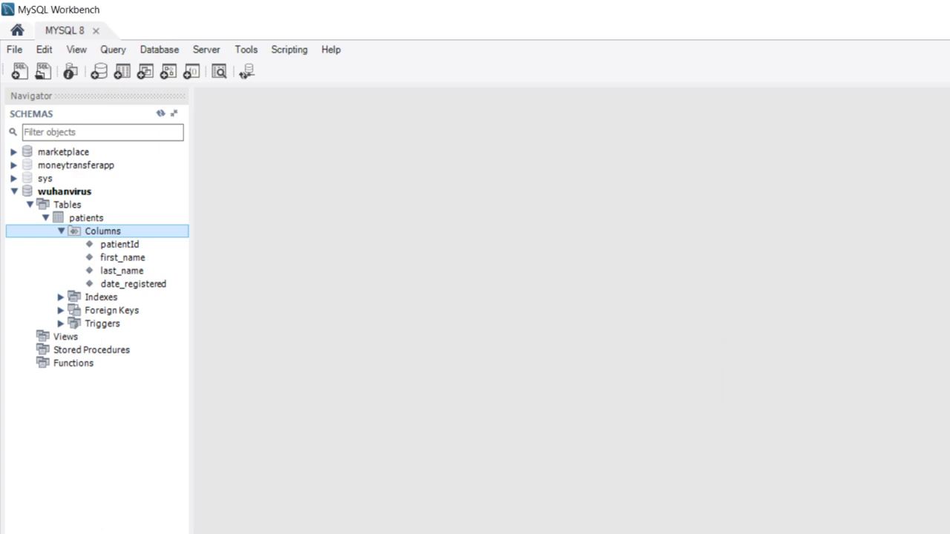
key(alt+Tab)
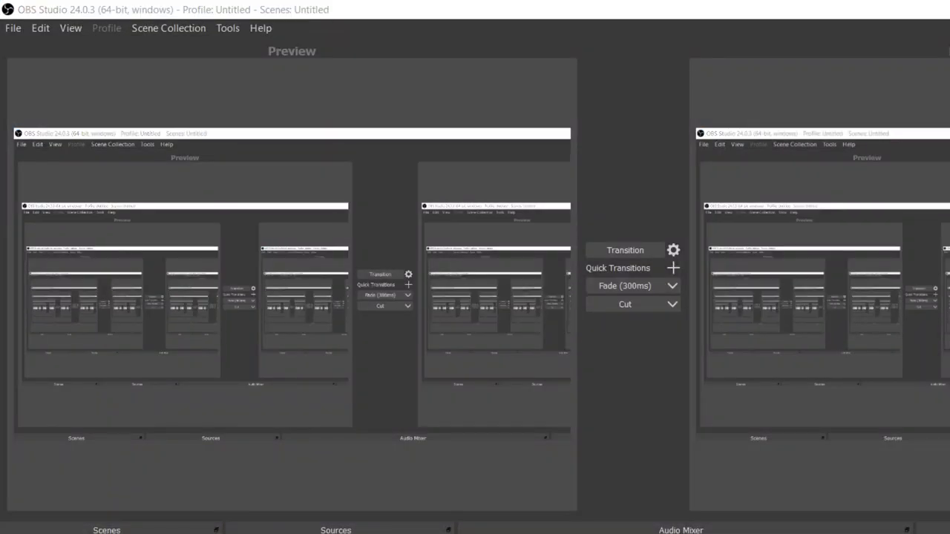
key(alt+Tab)
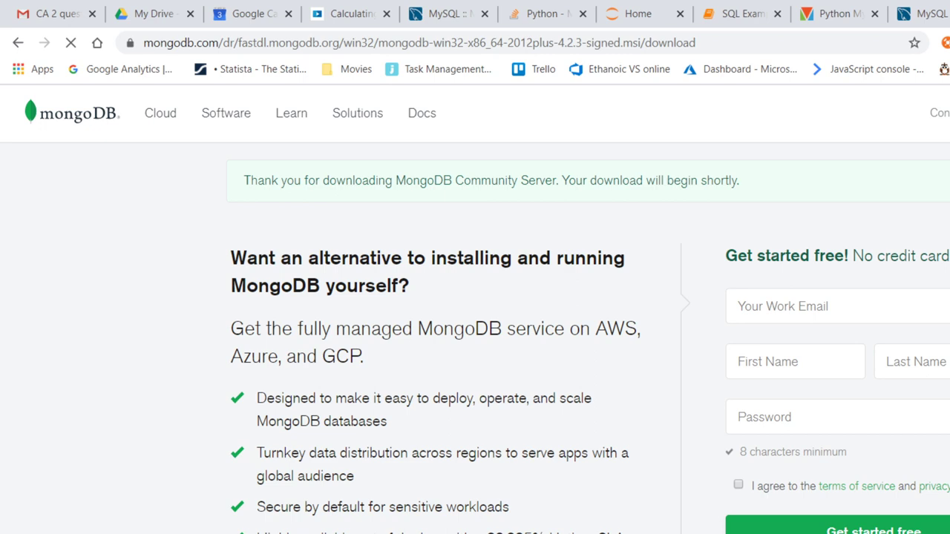
key(alt+Tab)
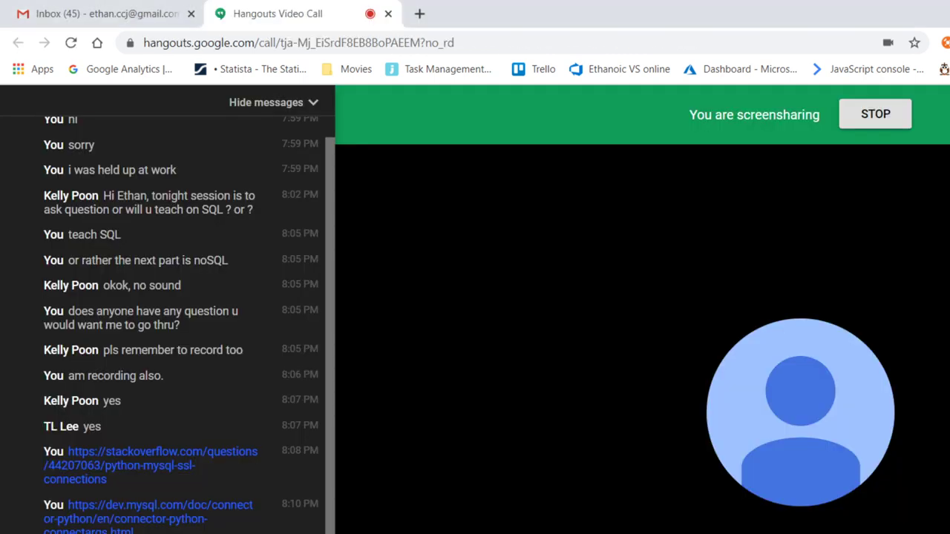
key(alt+Tab)
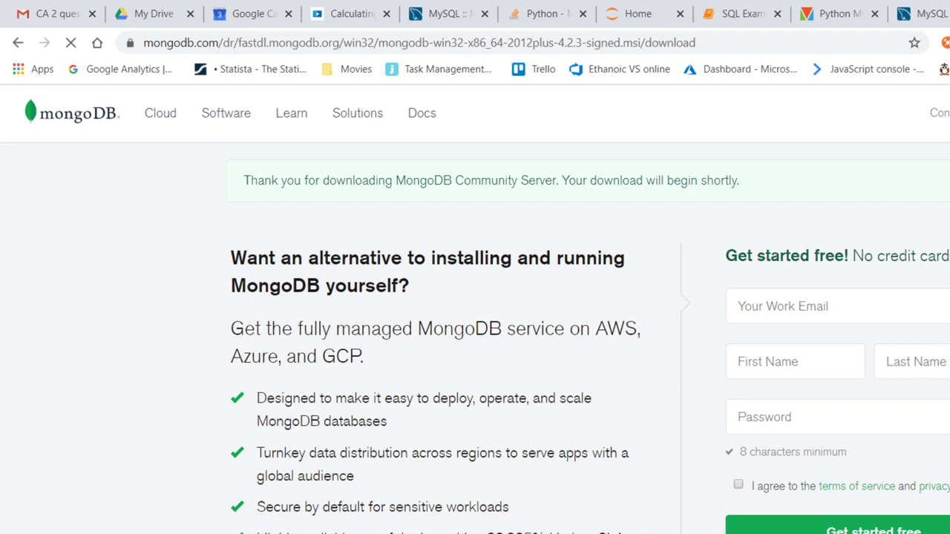
key(alt+Tab)
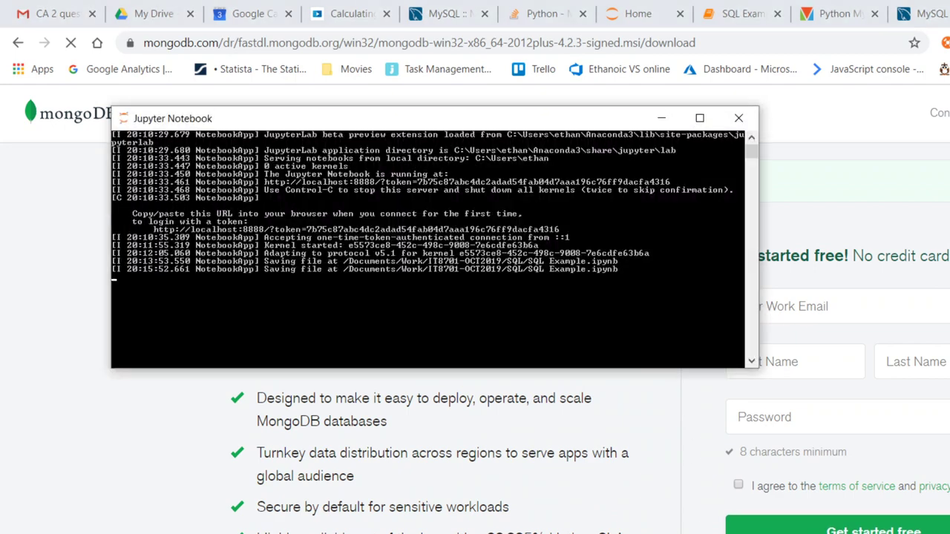
key(alt+Tab)
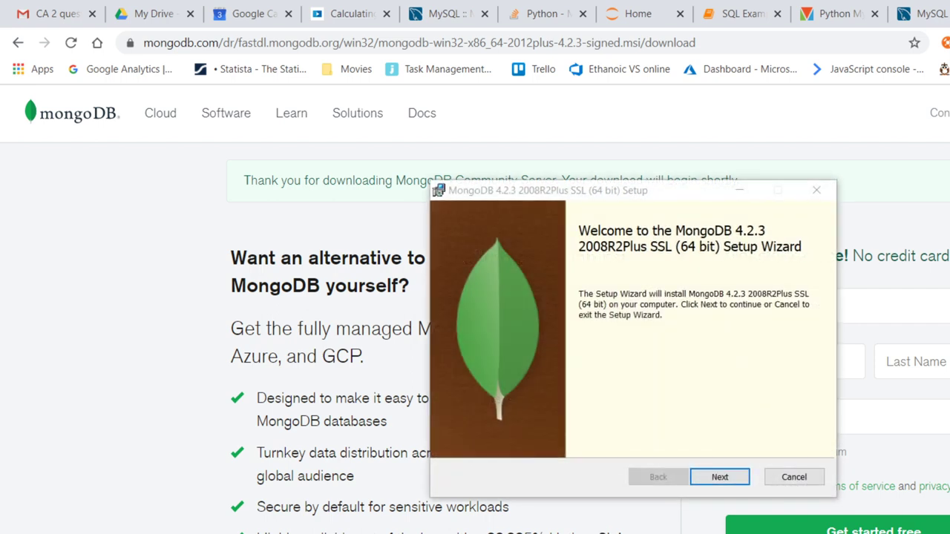
Move the MongoDB 4.2.3 setup past the welcome screen and license, and choose a Custom installation.
click(720, 484)
click(633, 443)
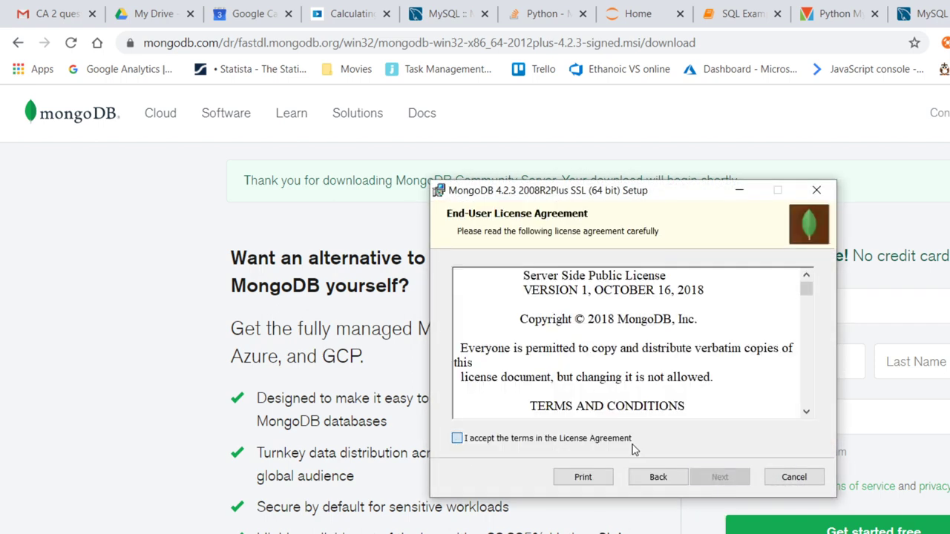
click(718, 481)
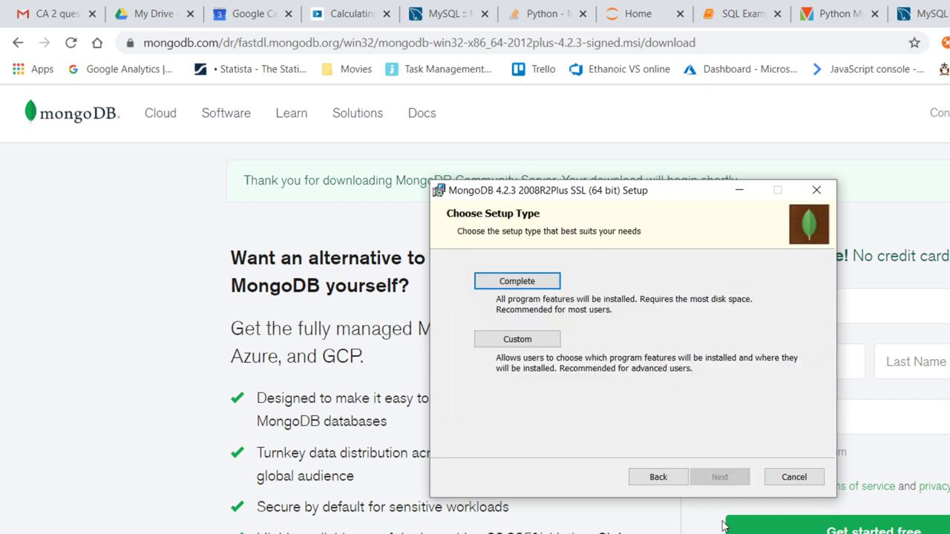
click(547, 342)
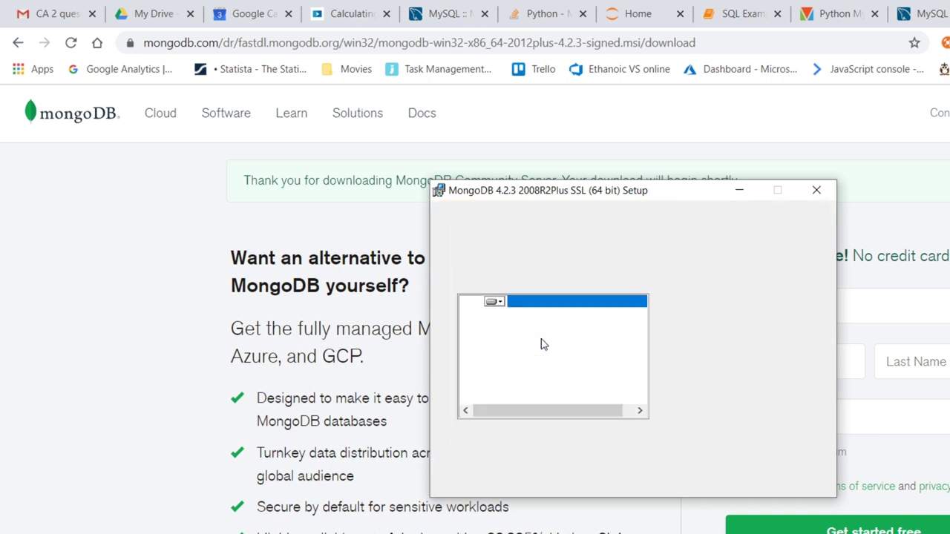
Expand the feature tree to review Server, Client, Monitoring, Import/Export, Router and Miscellaneous Tools.
click(472, 303)
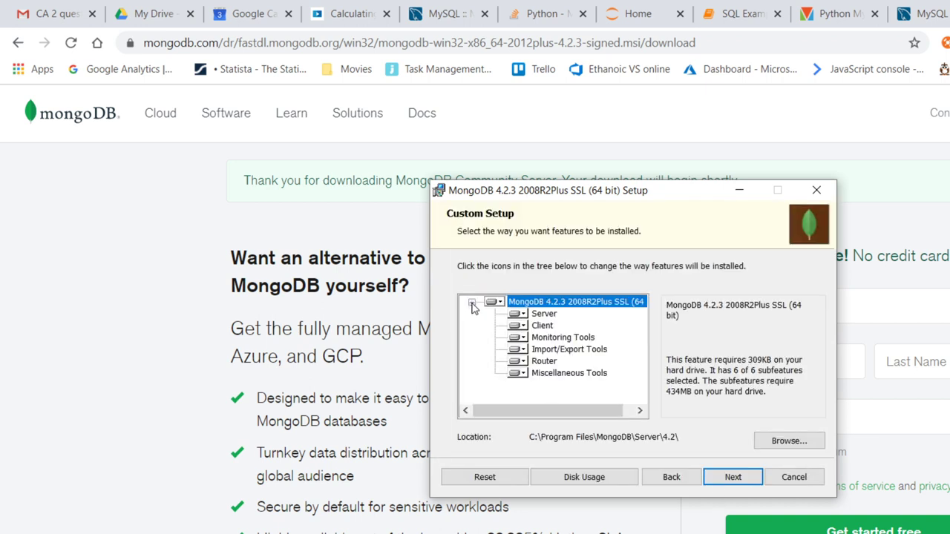
click(548, 326)
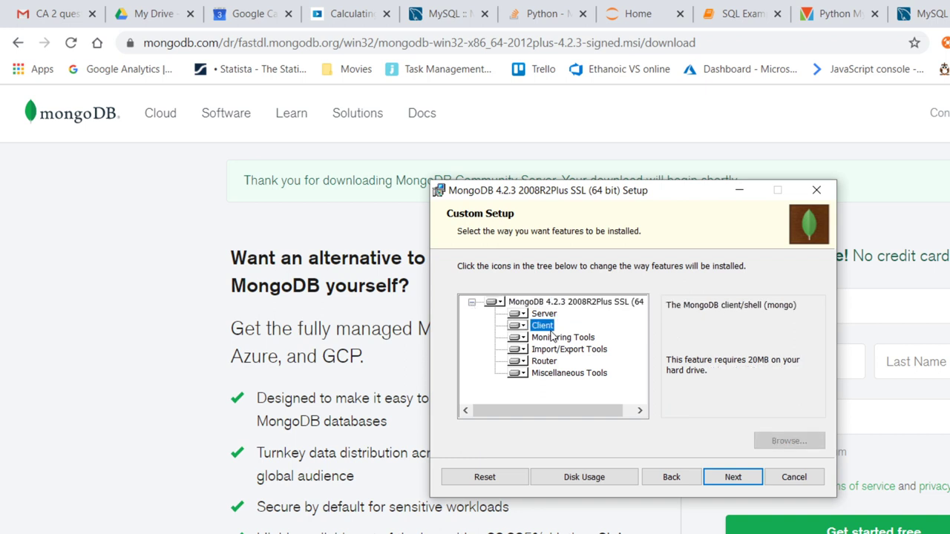
click(553, 314)
click(553, 326)
click(552, 337)
click(551, 350)
click(553, 361)
click(554, 373)
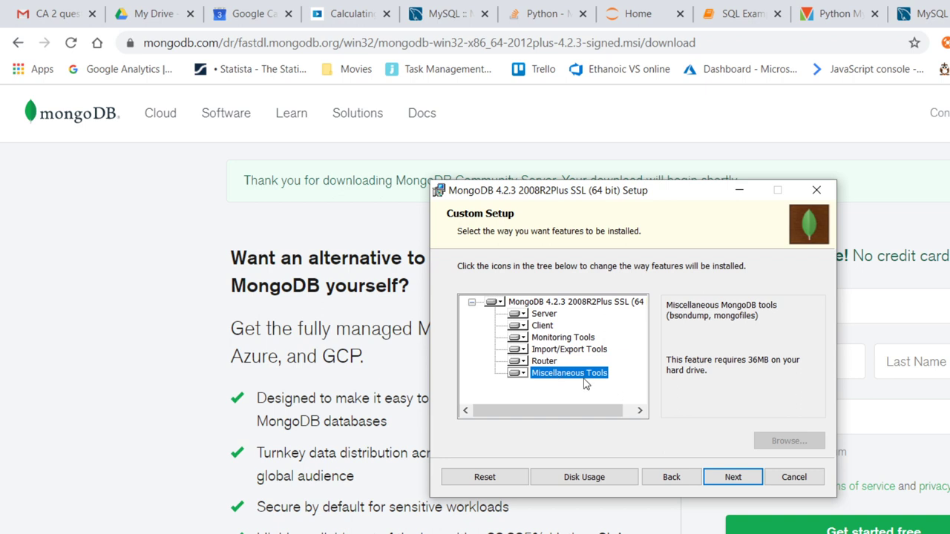
Keep all features, default service settings and Compass, then cancel the installation.
click(719, 484)
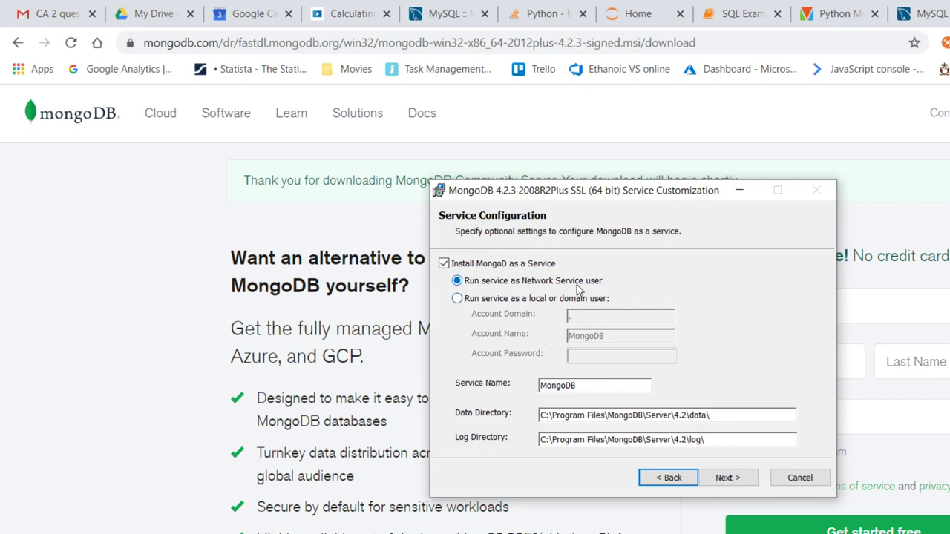
click(741, 483)
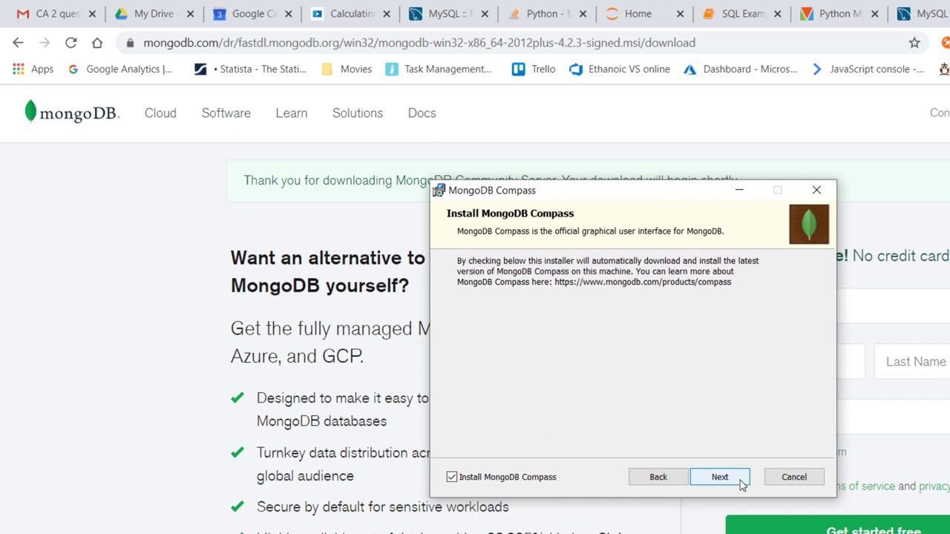
click(720, 477)
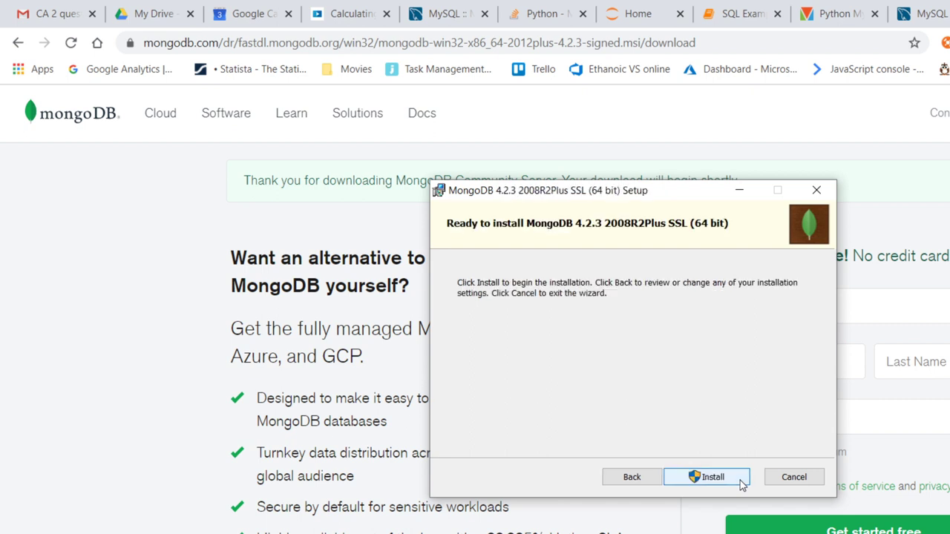
click(786, 481)
click(591, 381)
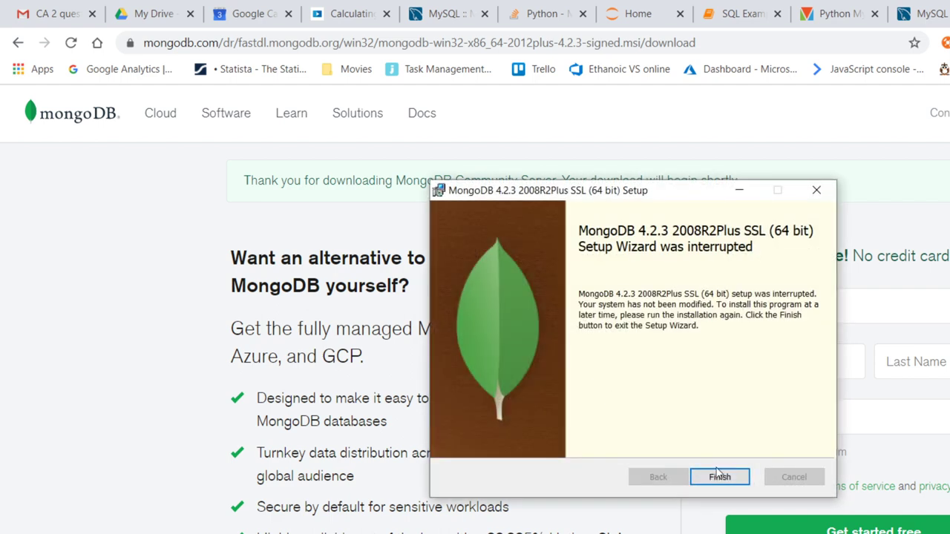
Close the interrupted setup wizard, try a Start search for 'mongodb', then dismiss it.
click(819, 193)
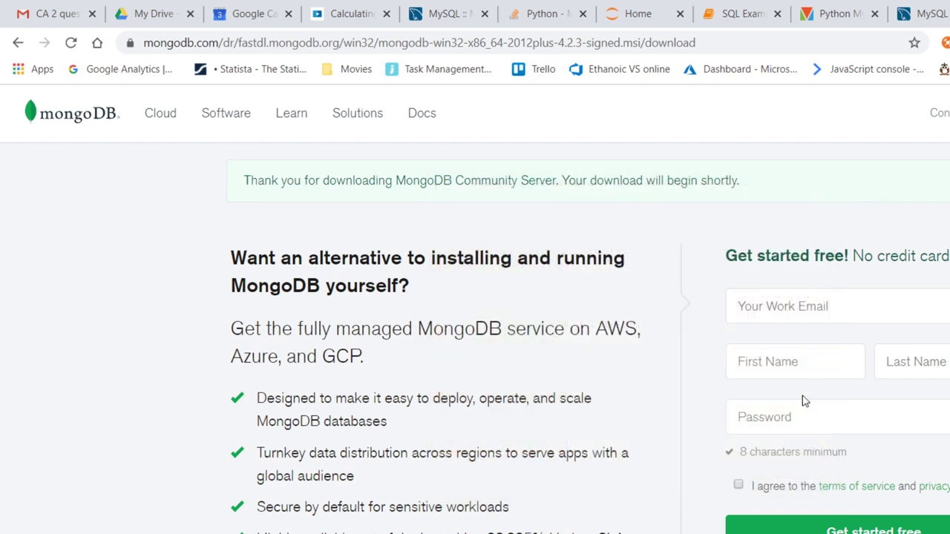
key(super)
key(super)
key(super)
key(super)
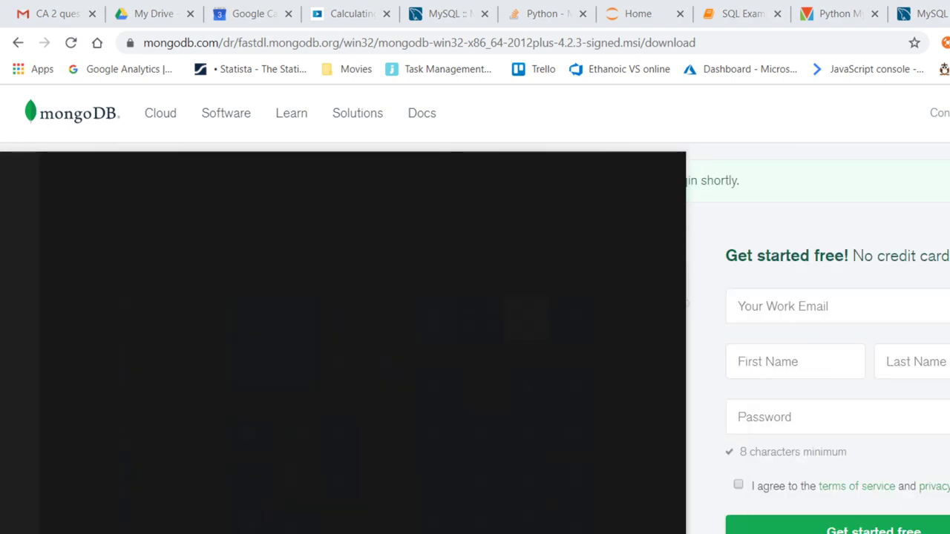
text(m)
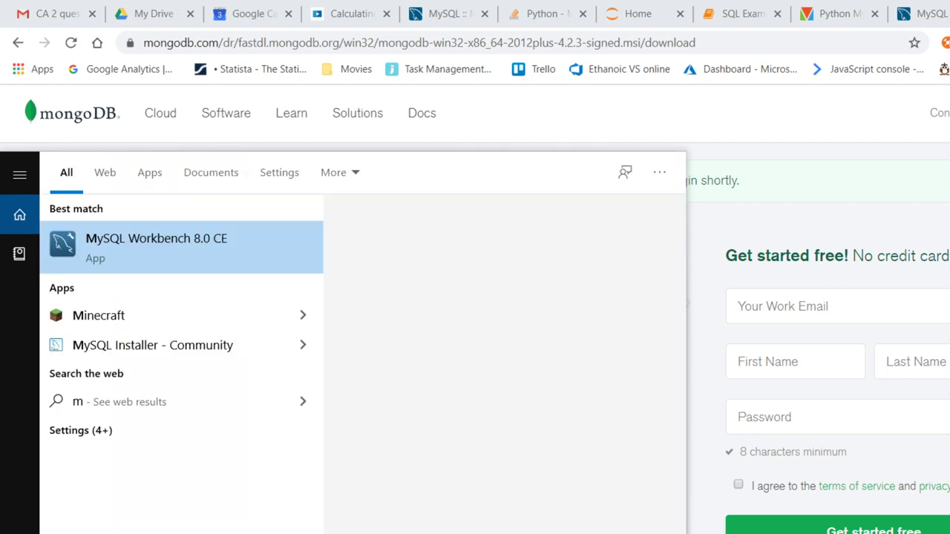
text(ongodb)
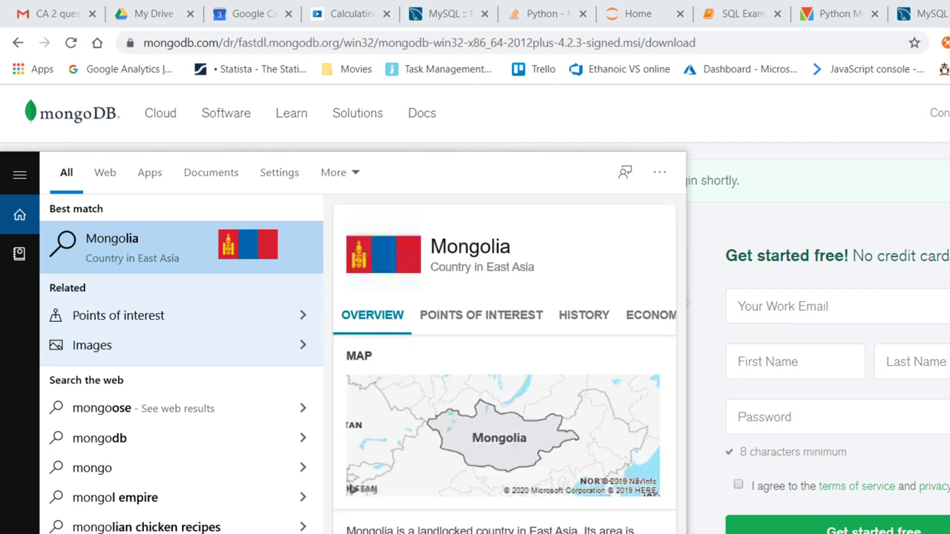
key(BackSpace)
key(BackSpace)
key(BackSpace)
key(BackSpace)
key(BackSpace)
key(Escape)
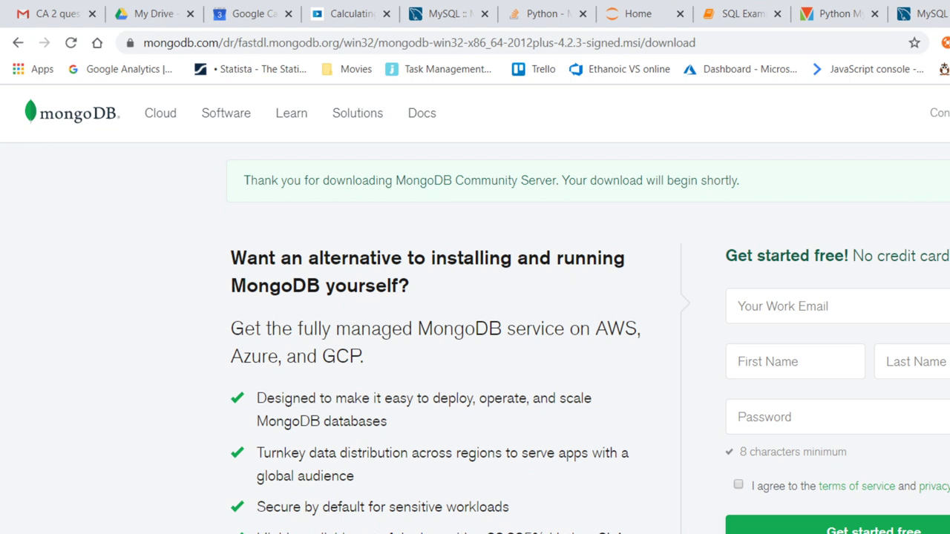
Bring up Task Manager from the taskbar and close it again.
right_click(850, 533)
key(Escape)
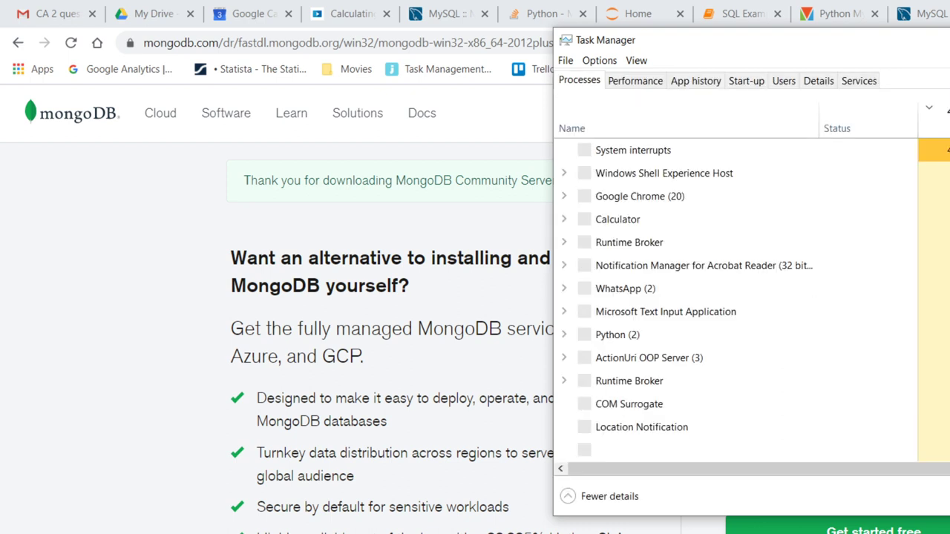
click(289, 495)
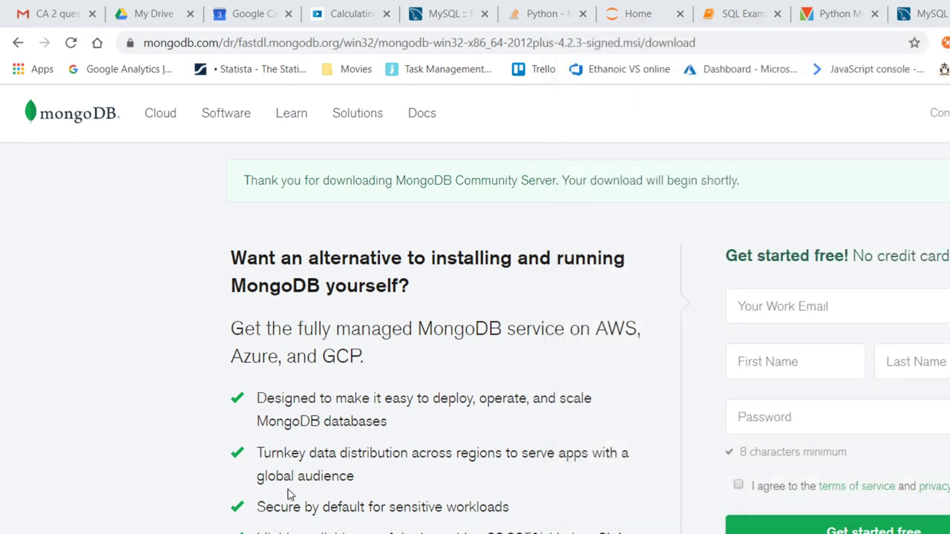
Search Start for 'services' and launch the Services app.
key(super)
text(s)
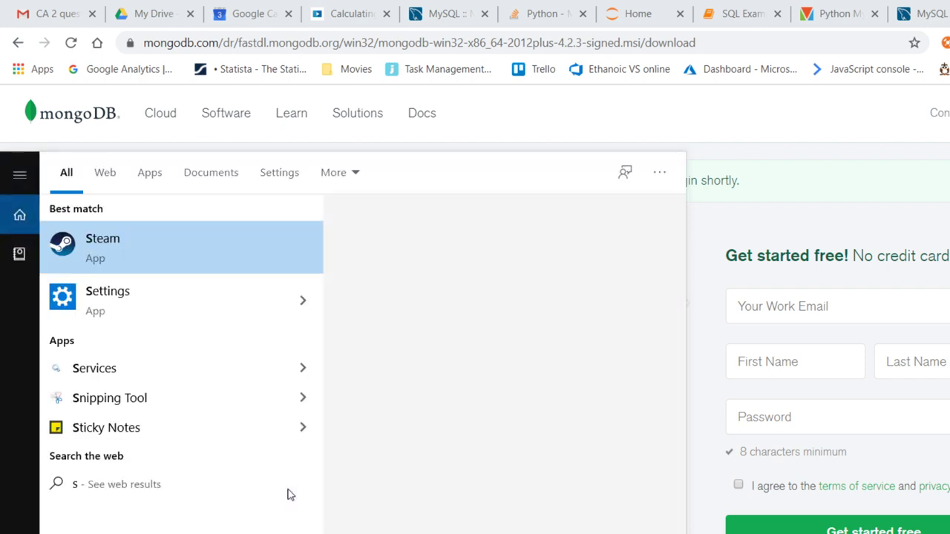
text(ervices)
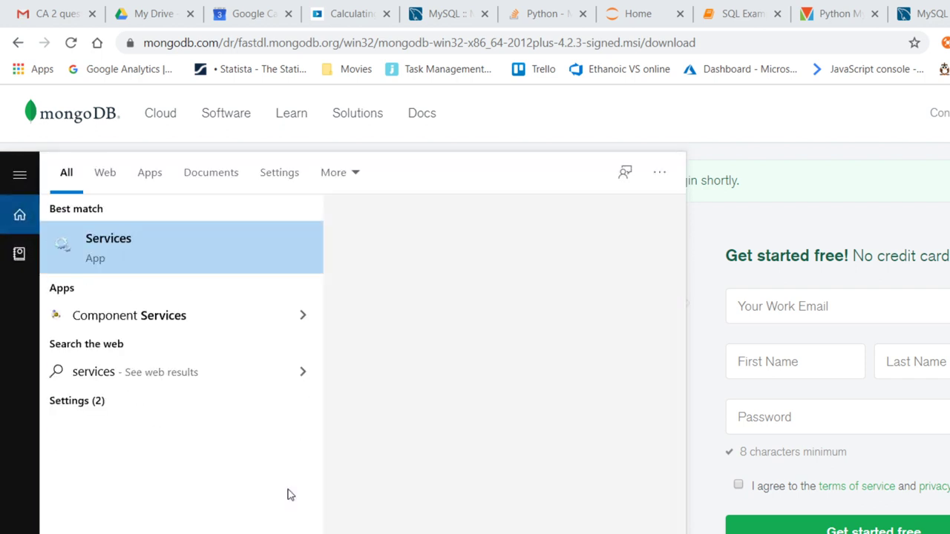
key(Return)
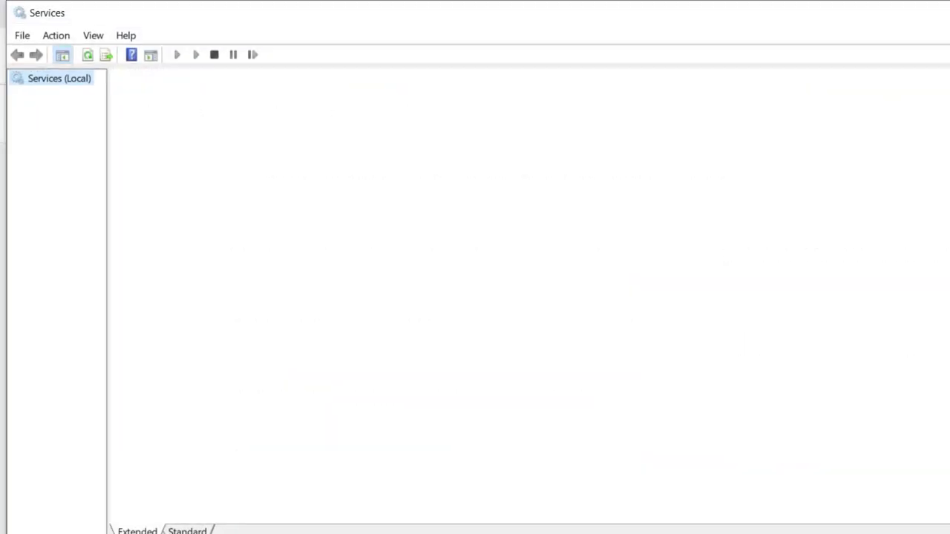
Jump to services starting with 'me' and select MS-MPI Launch and Microsoft Store Install Service.
click(297, 432)
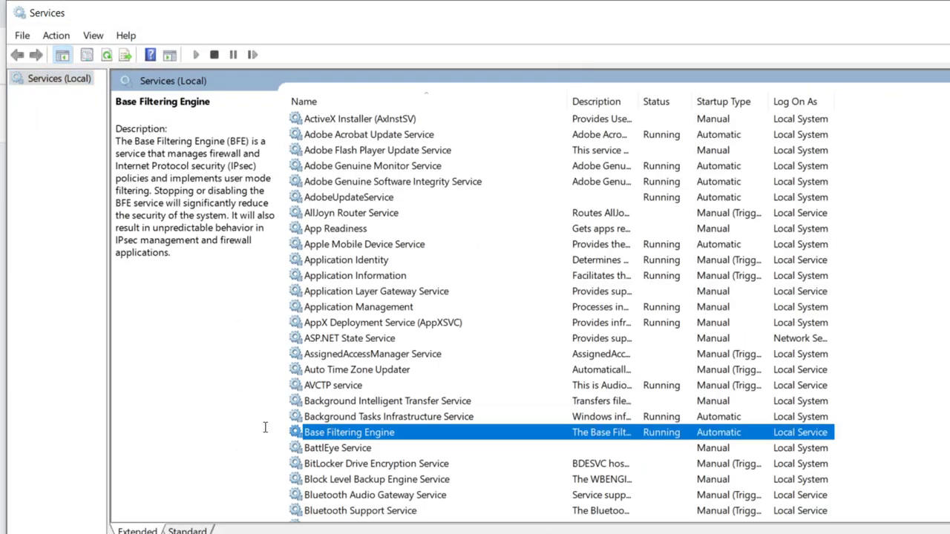
text(me)
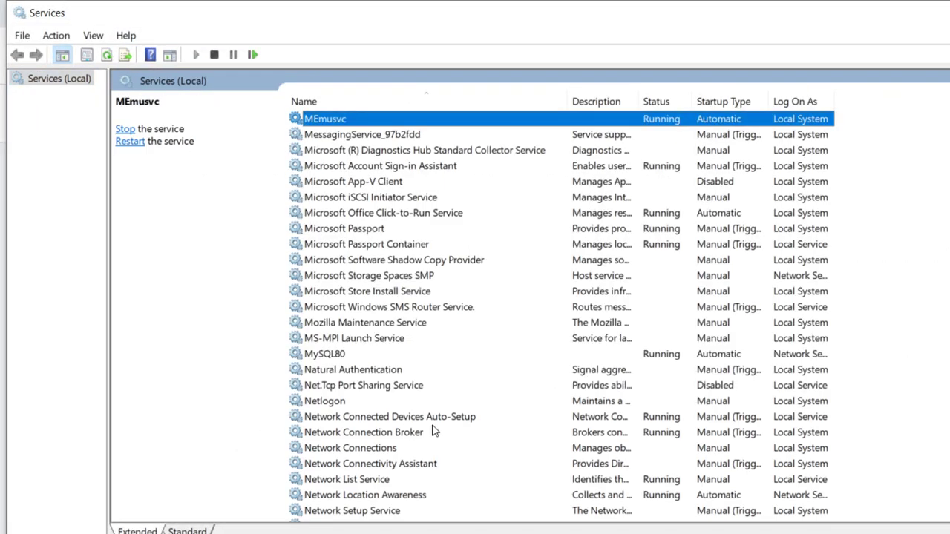
scroll(435, 431, down, 2)
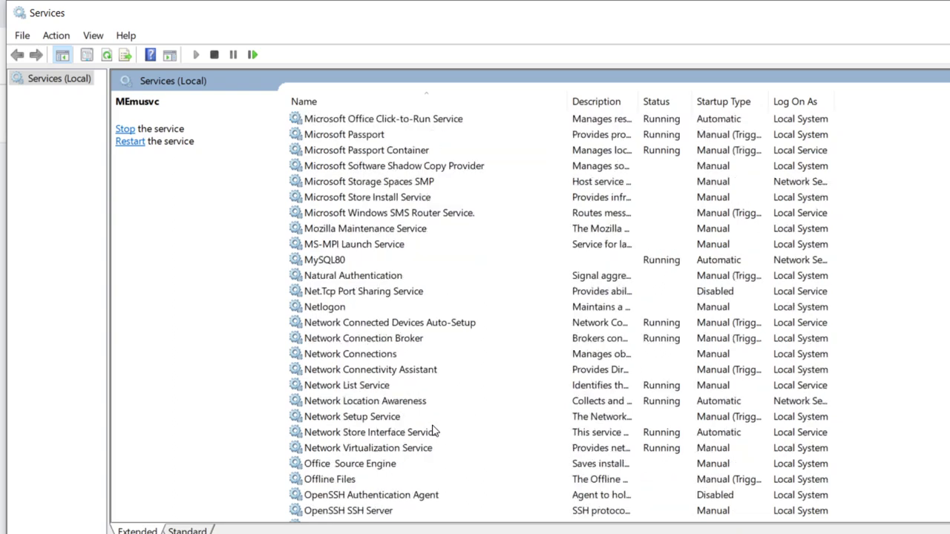
click(441, 246)
scroll(442, 246, up, 1)
click(441, 245)
Step through the nearby services down to MySQL80, then open a new File Explorer window.
scroll(441, 246, up, 3)
click(441, 246)
click(394, 355)
click(394, 385)
click(395, 431)
click(387, 452)
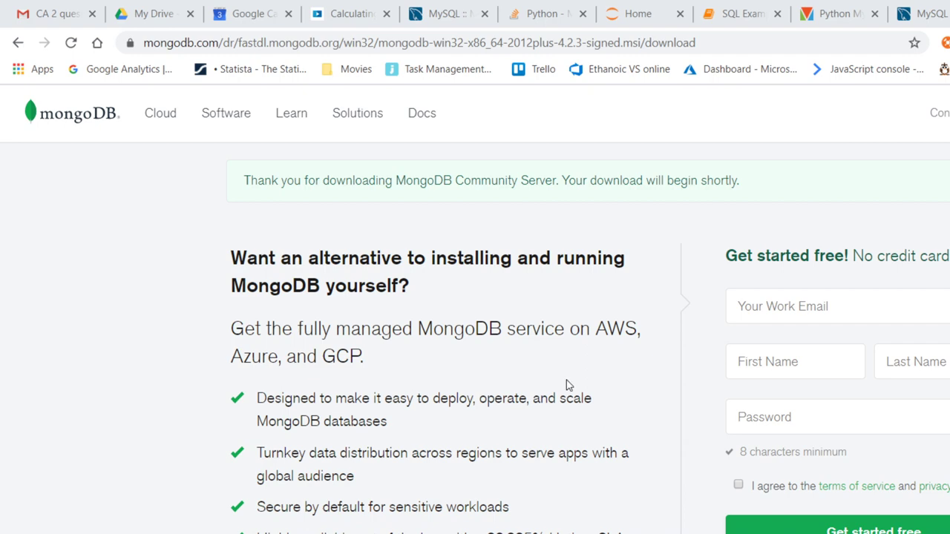
key(super+e)
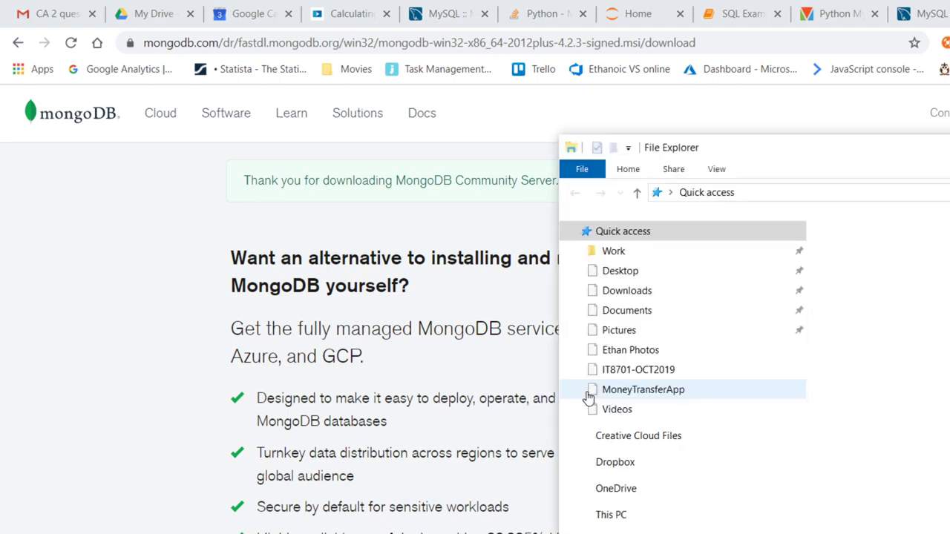
Maximize File Explorer and open C:\Program Files.
double_click(759, 151)
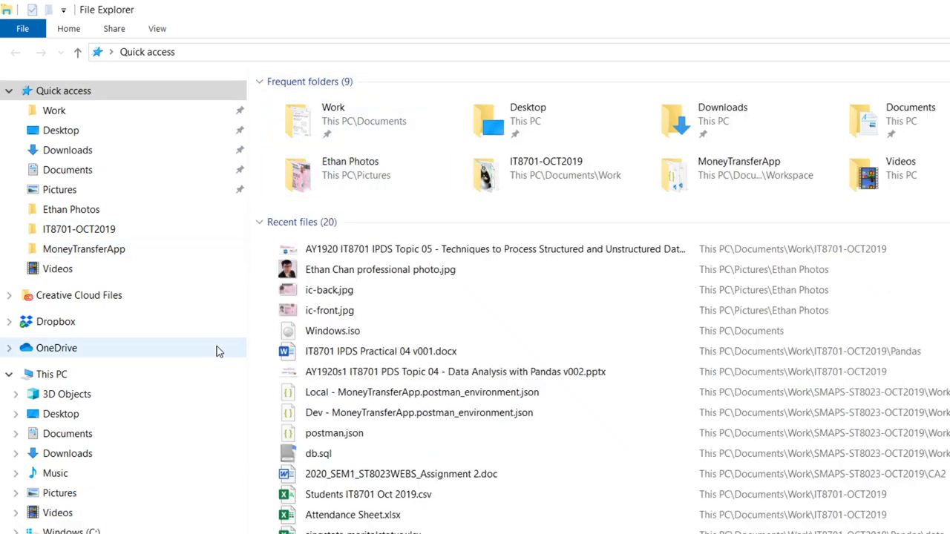
click(127, 530)
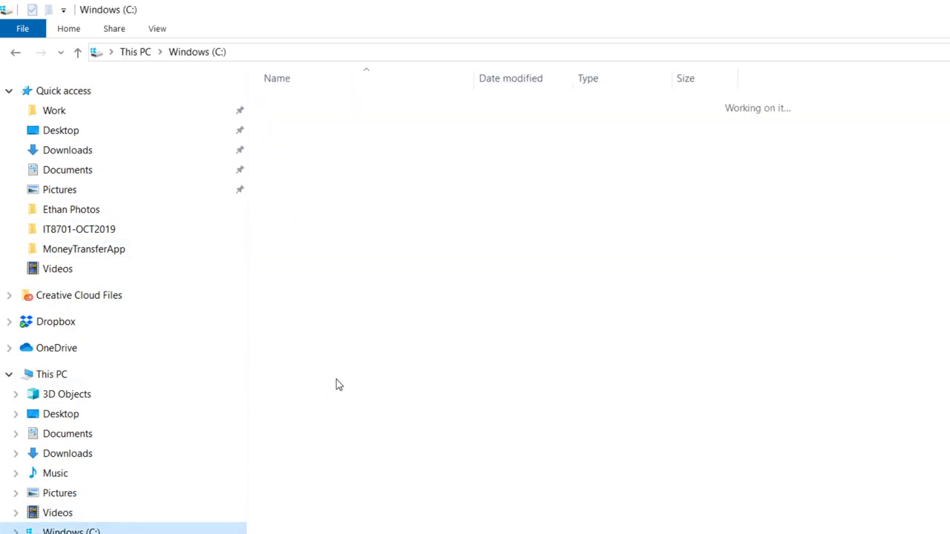
scroll(336, 383, down, 3)
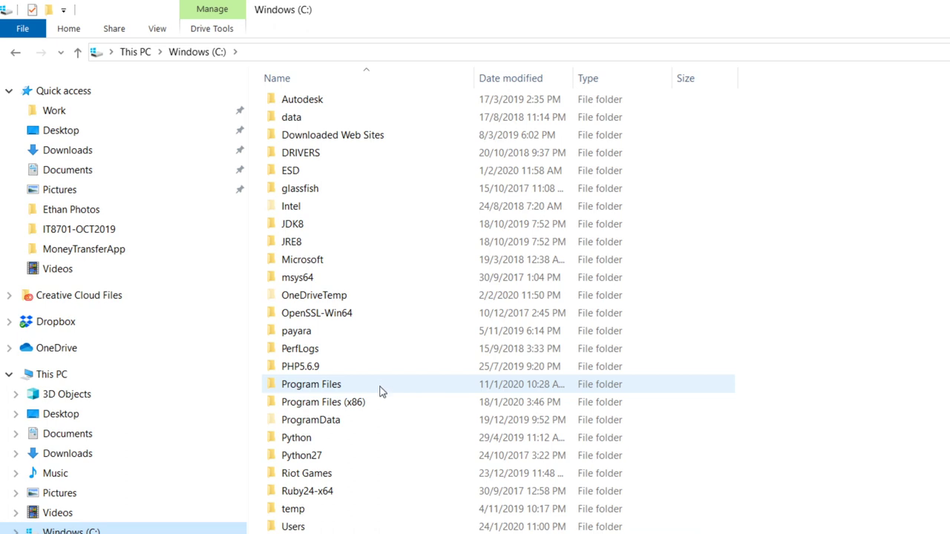
scroll(390, 390, up, 3)
scroll(398, 512, down, 1)
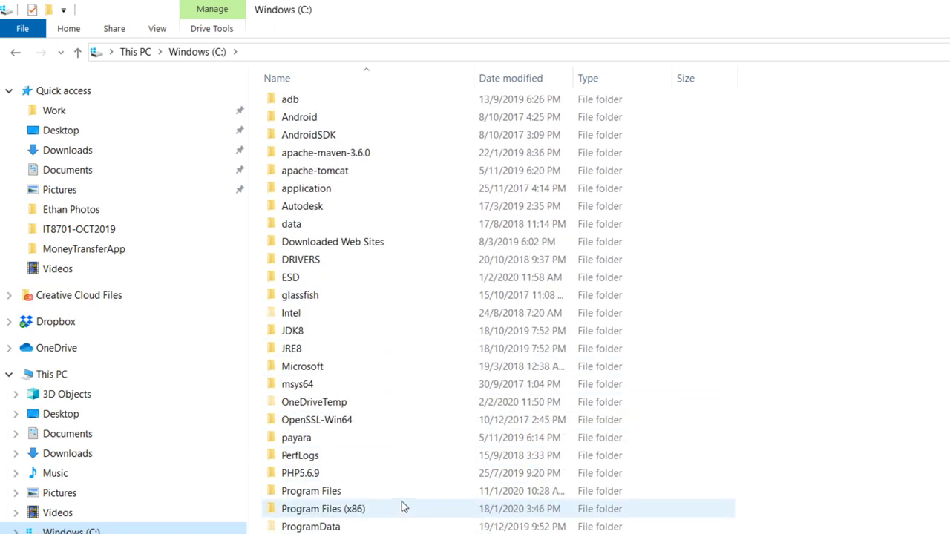
double_click(405, 489)
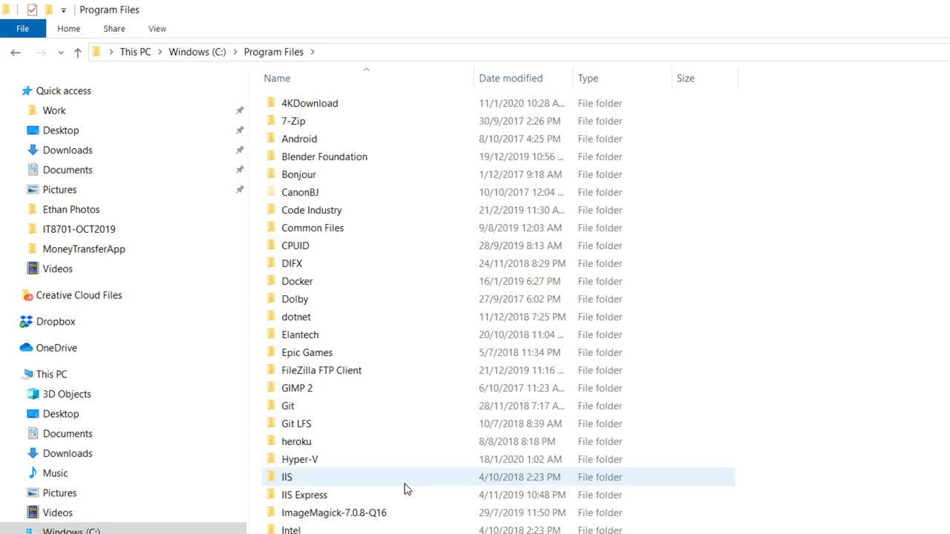
Navigate into MongoDB\Server\3.6\bin.
scroll(407, 489, down, 9)
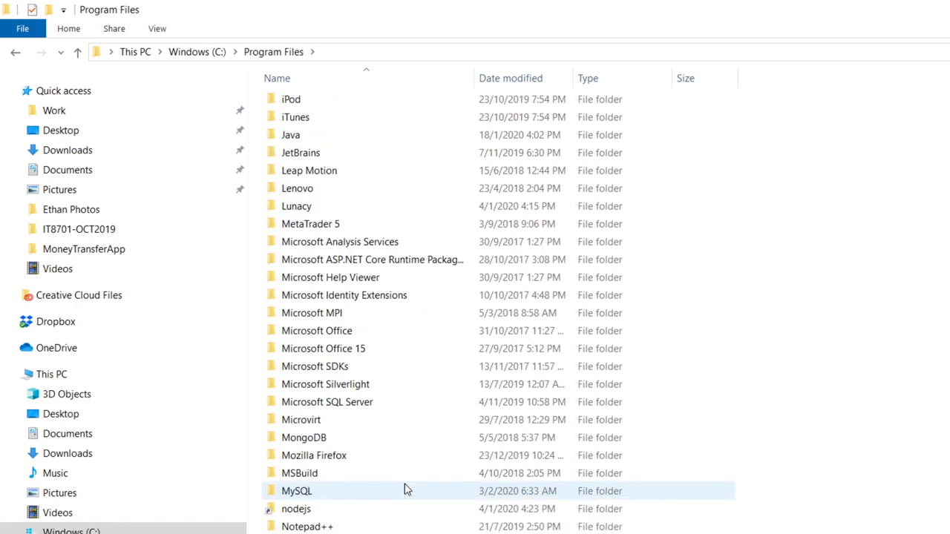
double_click(363, 440)
double_click(335, 108)
double_click(317, 110)
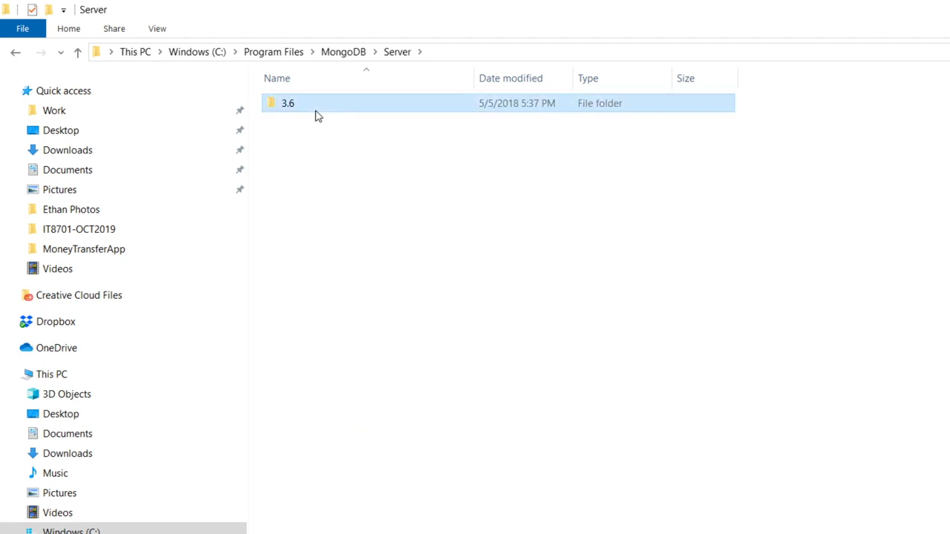
right_click(460, 383)
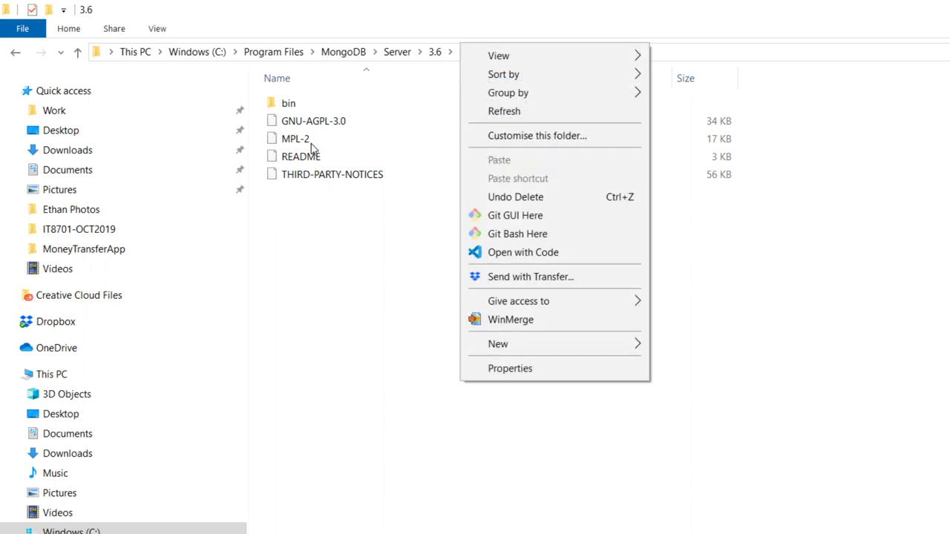
click(297, 121)
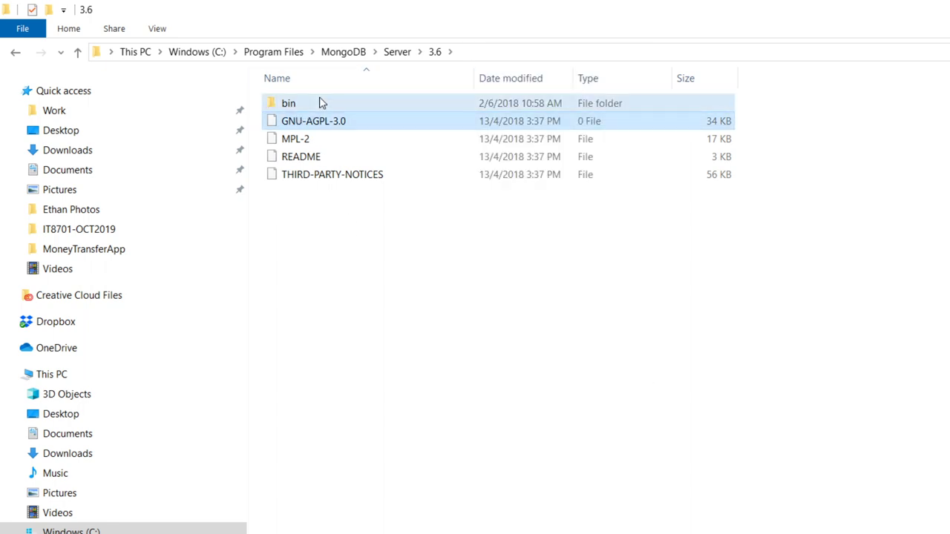
double_click(323, 102)
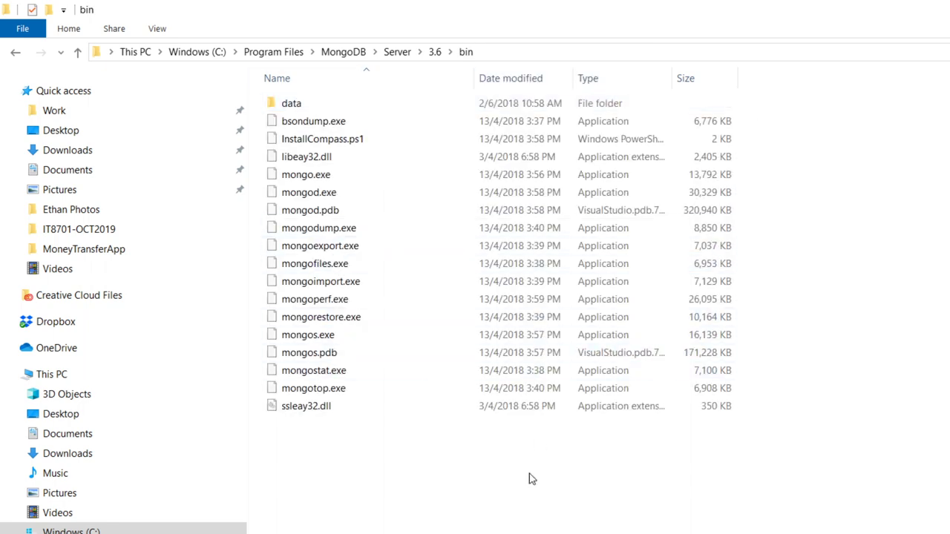
Open Git Bash Here in the MongoDB 3.6 bin folder and move its window to the lower right.
click(515, 526)
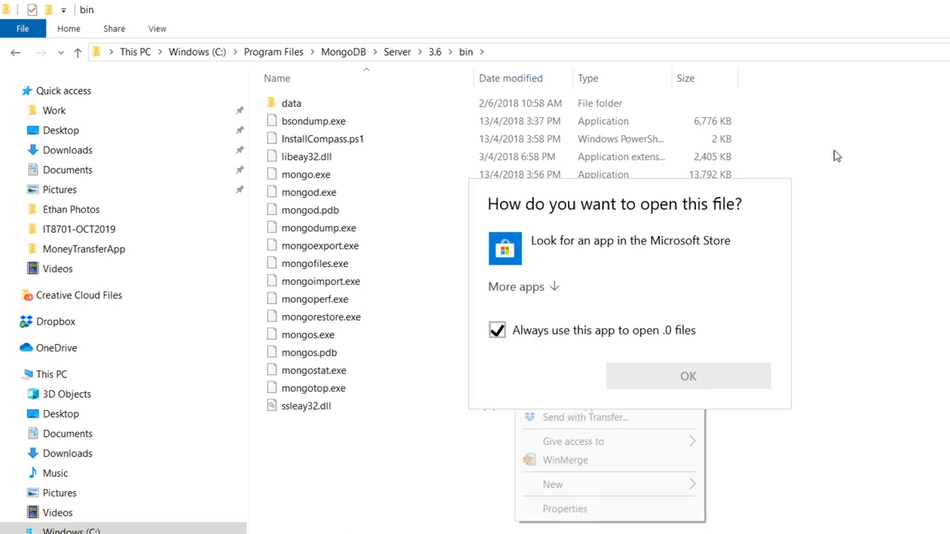
click(823, 320)
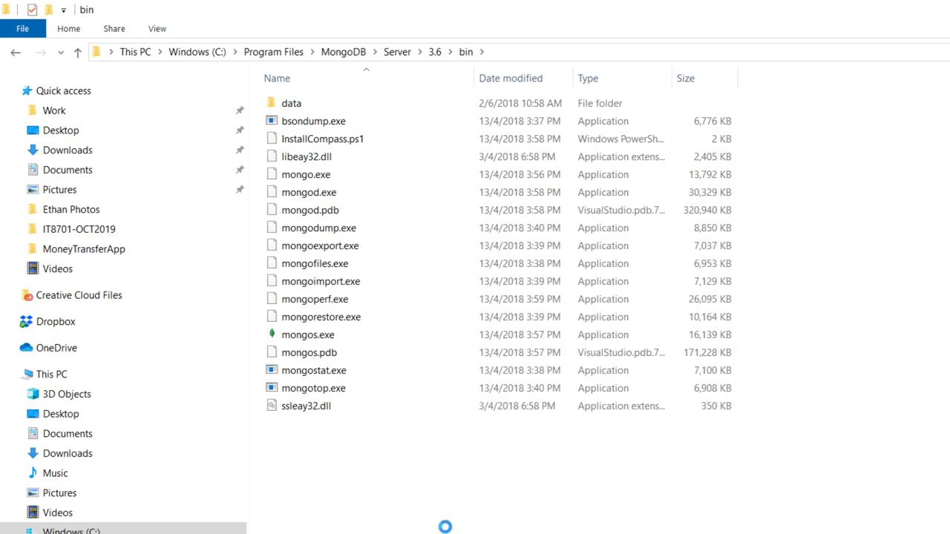
right_click(445, 527)
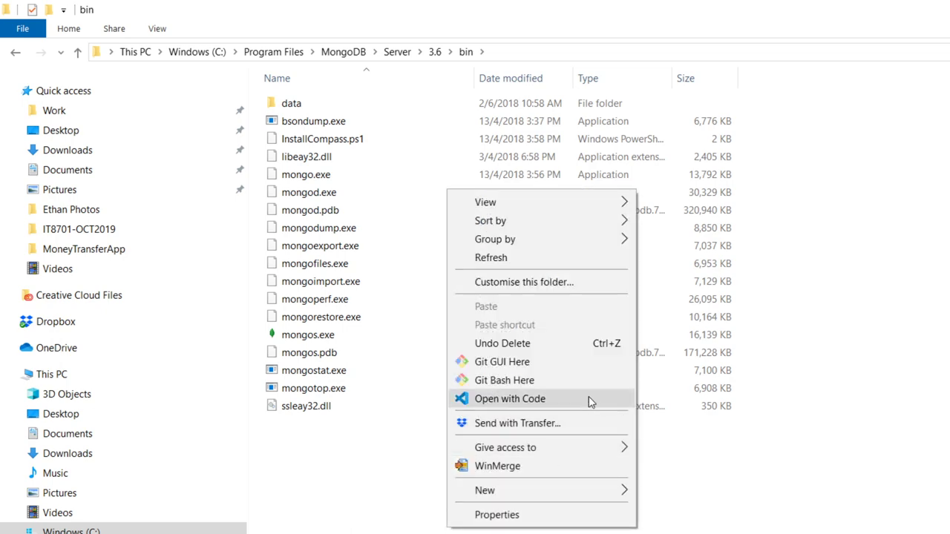
click(562, 381)
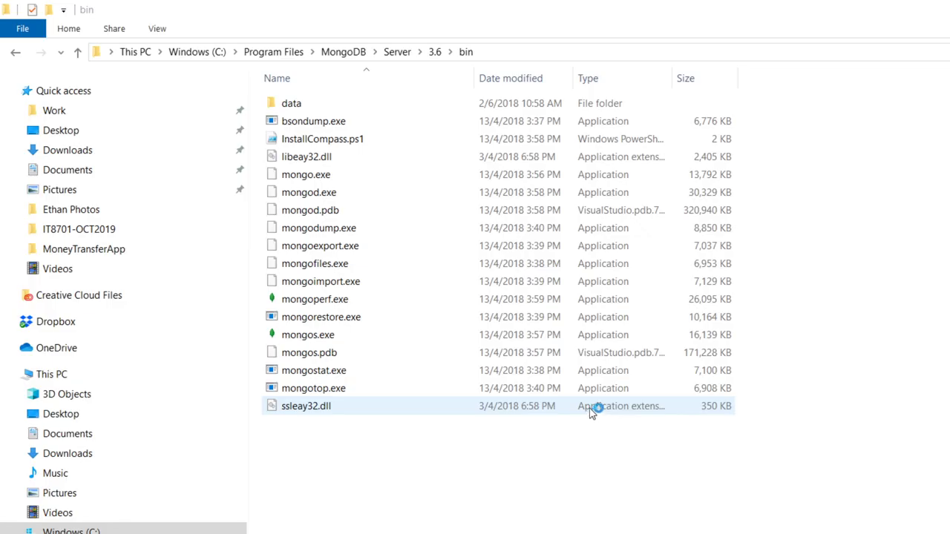
drag(422, 102, 872, 358)
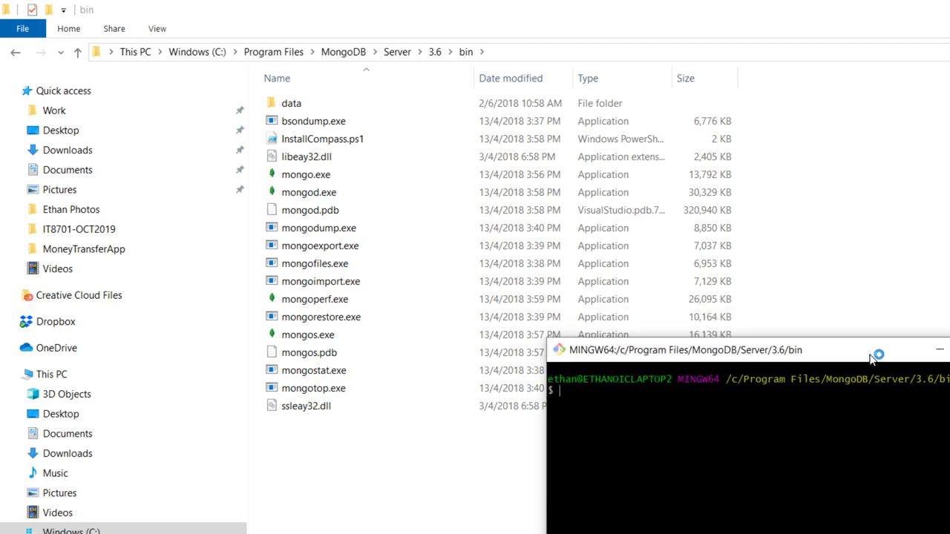
Run ./mongod in Git Bash to start the MongoDB 3.6 server.
text(./mondo)
key(BackSpace)
key(BackSpace)
text(god)
key(Return)
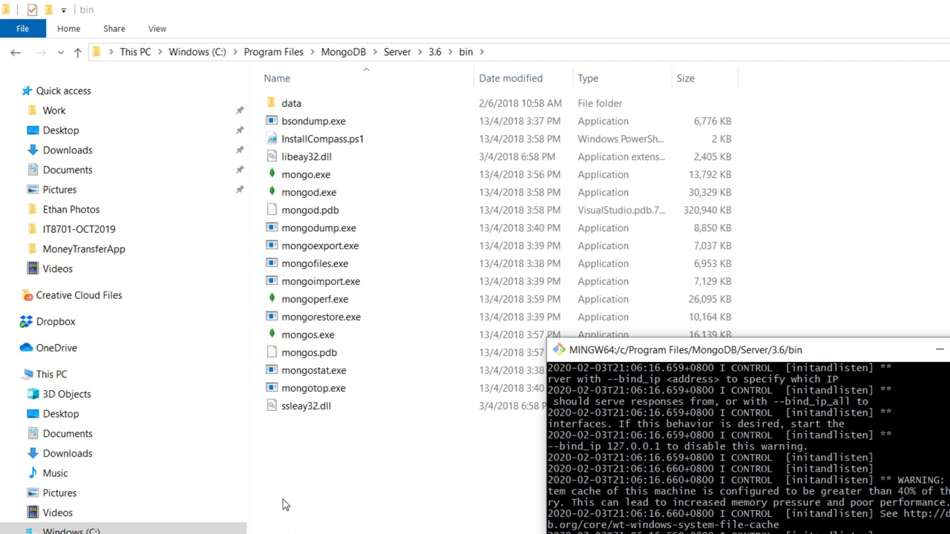
key(super)
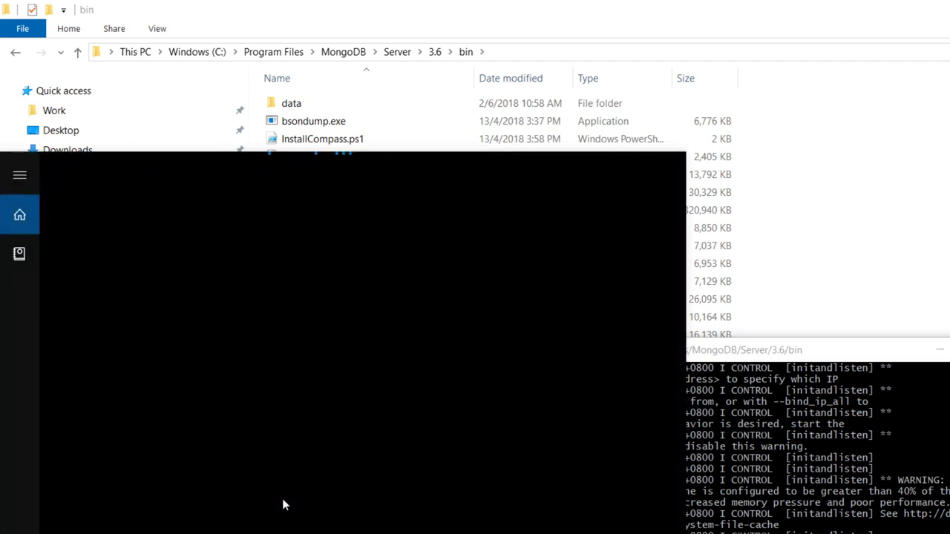
Search Start for MongoDB Compass ('compass', then 'monogdb') and launch it.
text(compass)
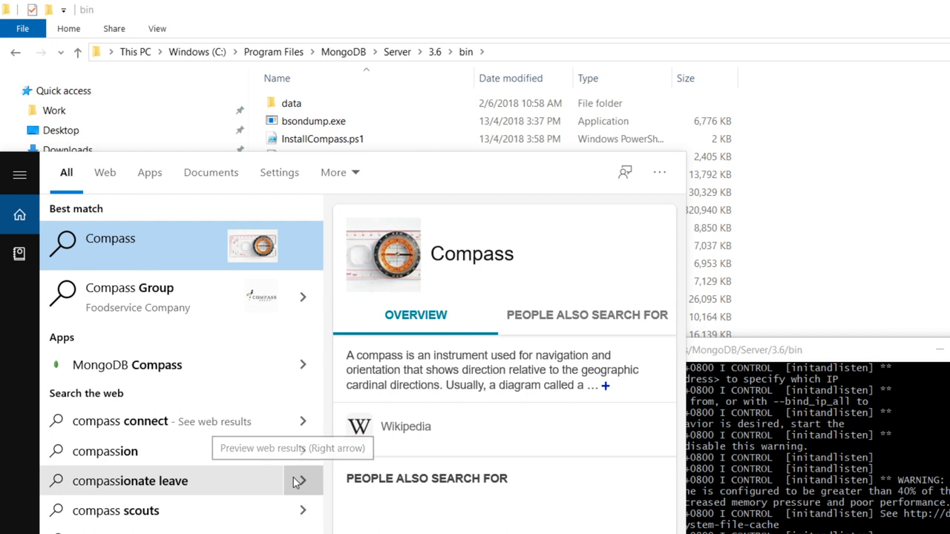
key(BackSpace)
key(BackSpace)
key(BackSpace)
key(BackSpace)
key(BackSpace)
key(BackSpace)
key(BackSpace)
text(mono)
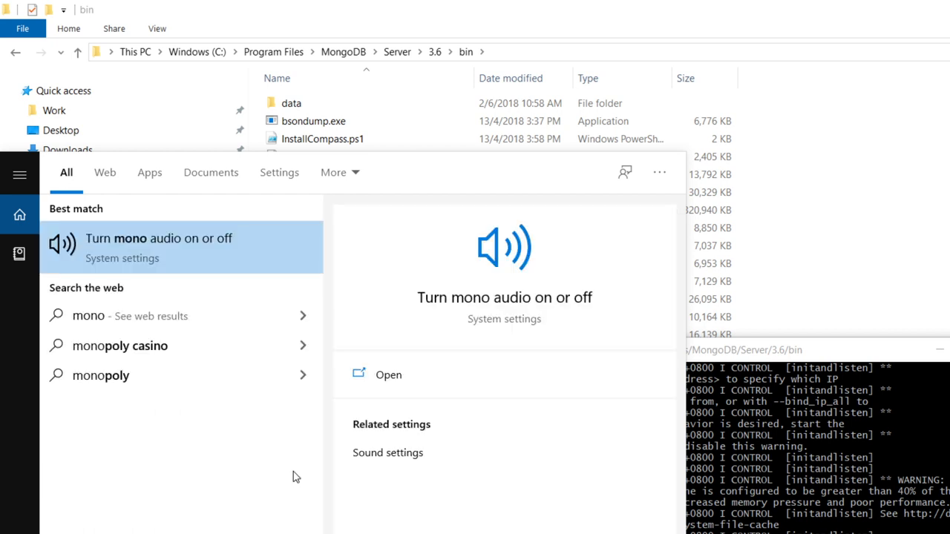
text(gdb)
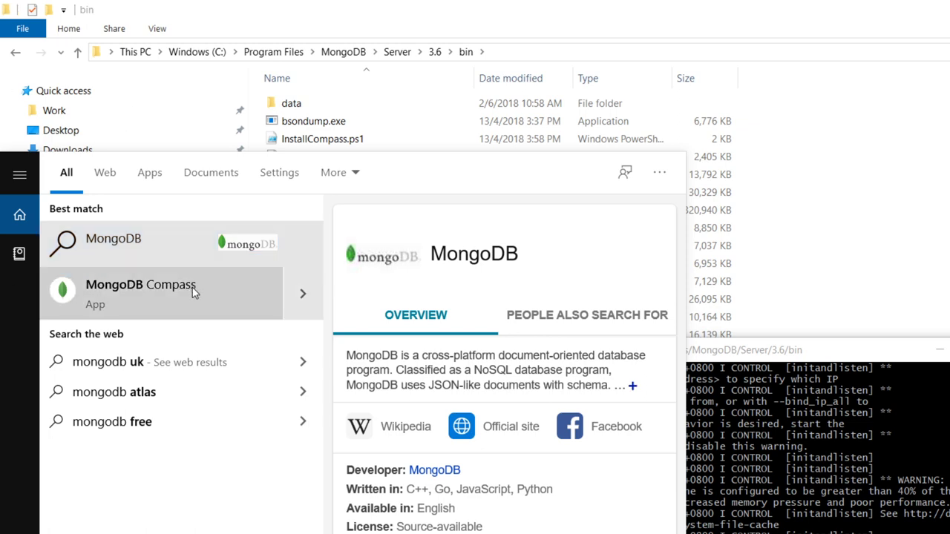
click(88, 297)
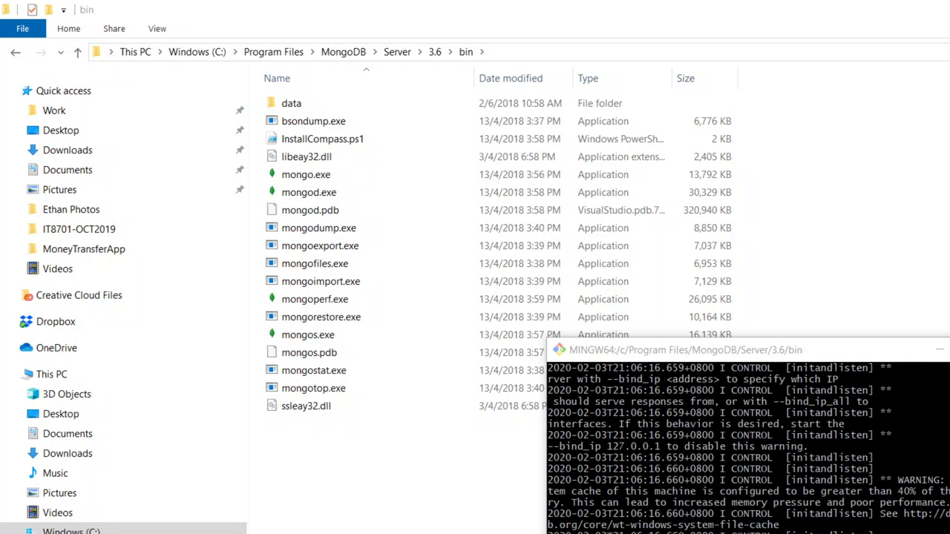
Search Start again with 'mong' and launch MongoDB Compass from the results.
key(super)
scroll(609, 341, down, 4)
scroll(609, 342, up, 4)
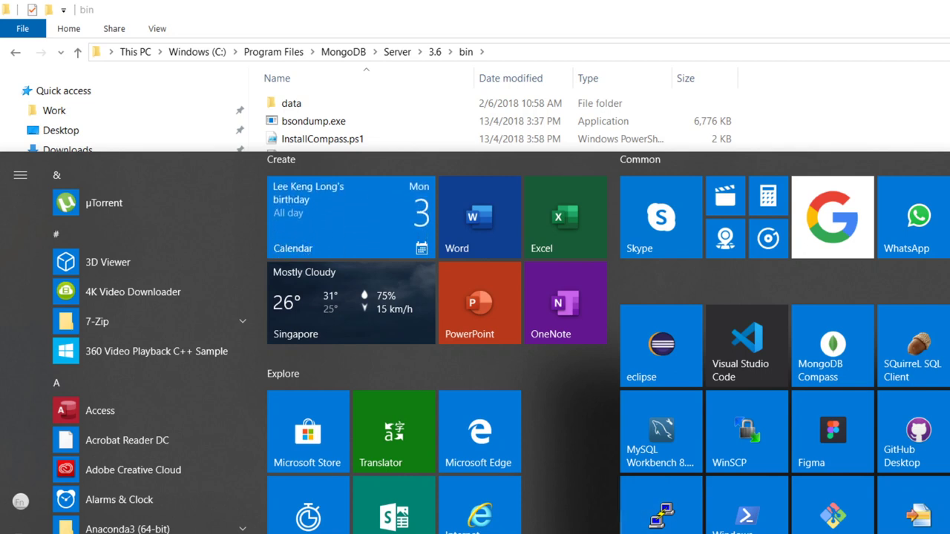
text(mong)
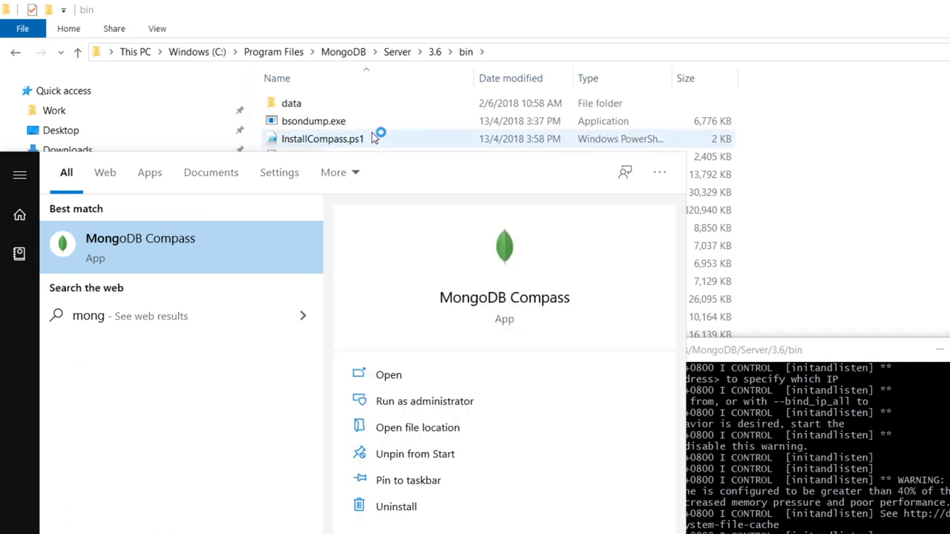
click(182, 269)
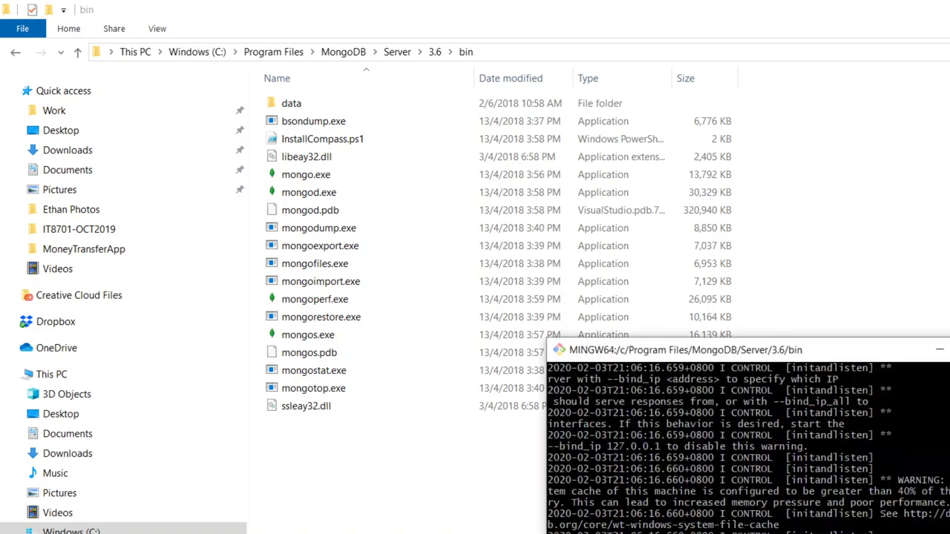
Launch MongoDB Compass from the Start menu's MongoDB Inc folder, then search 'mongo' and dismiss.
key(super)
scroll(149, 191, down, 3)
scroll(149, 297, down, 15)
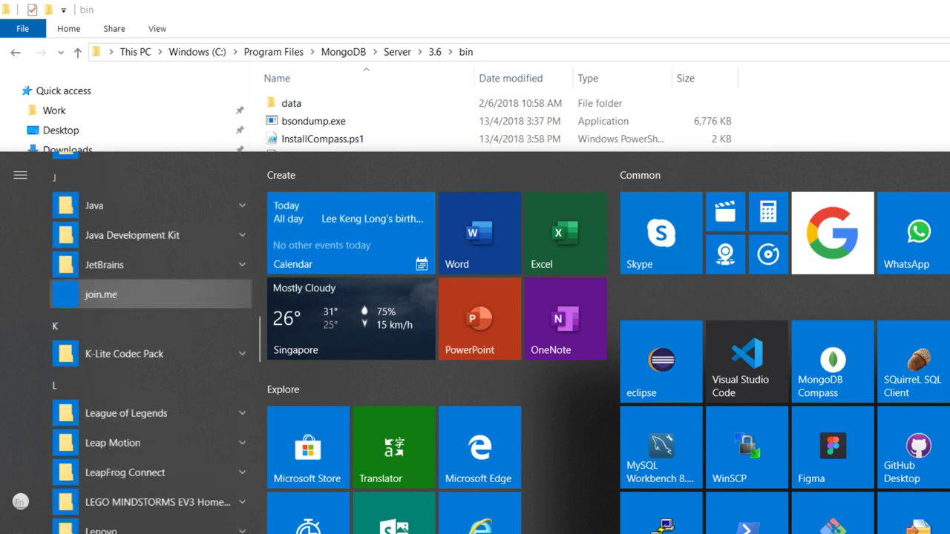
scroll(148, 297, down, 10)
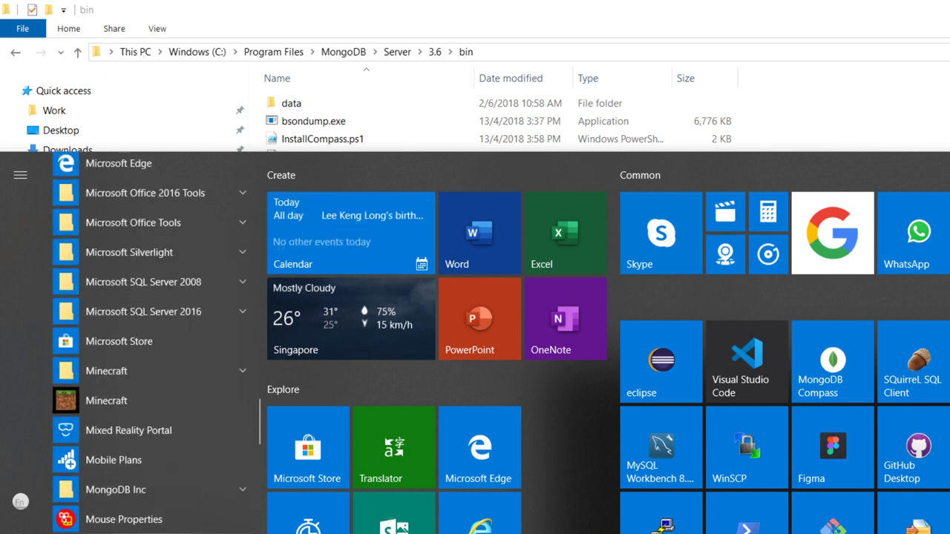
click(181, 492)
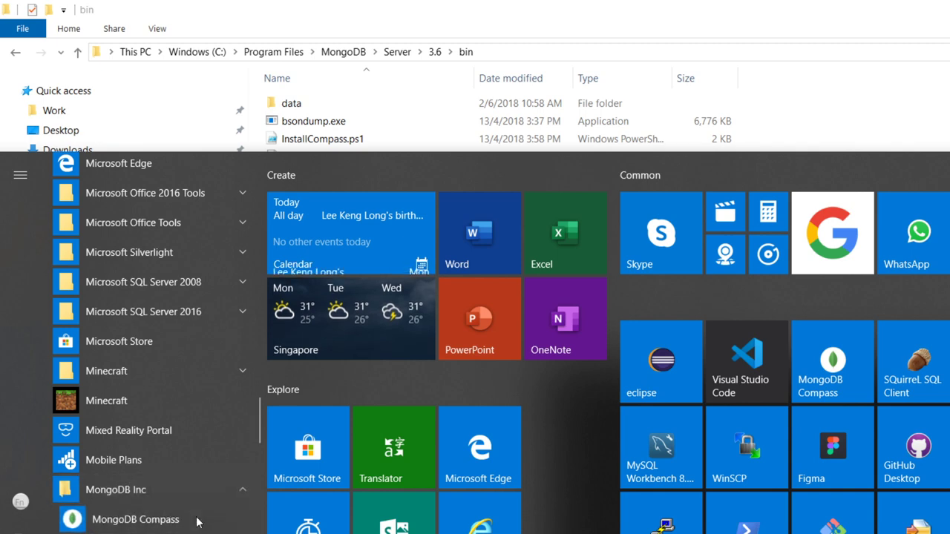
click(136, 520)
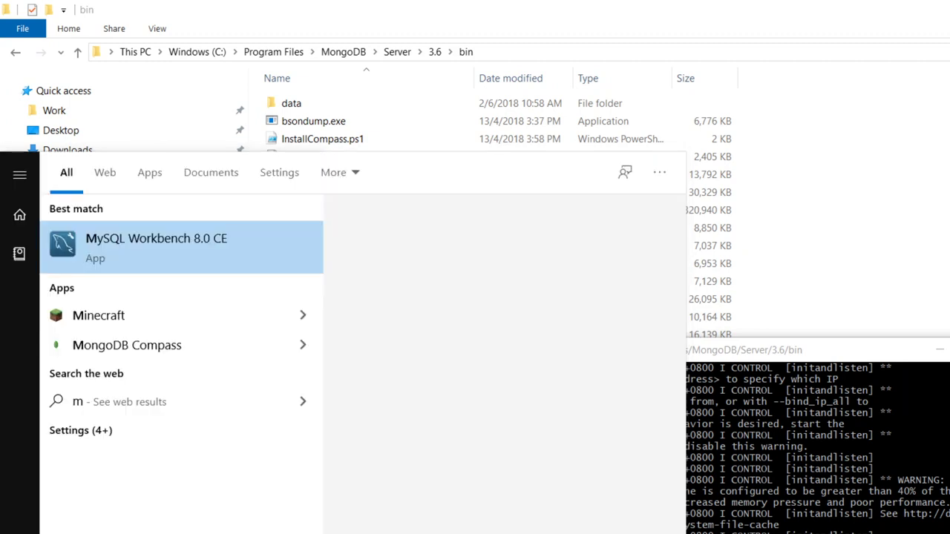
text(ongo)
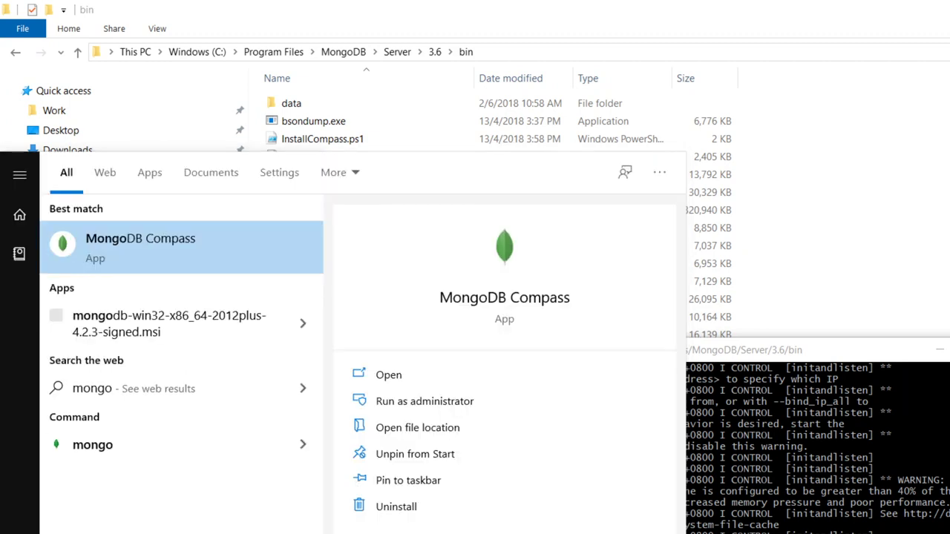
key(Return)
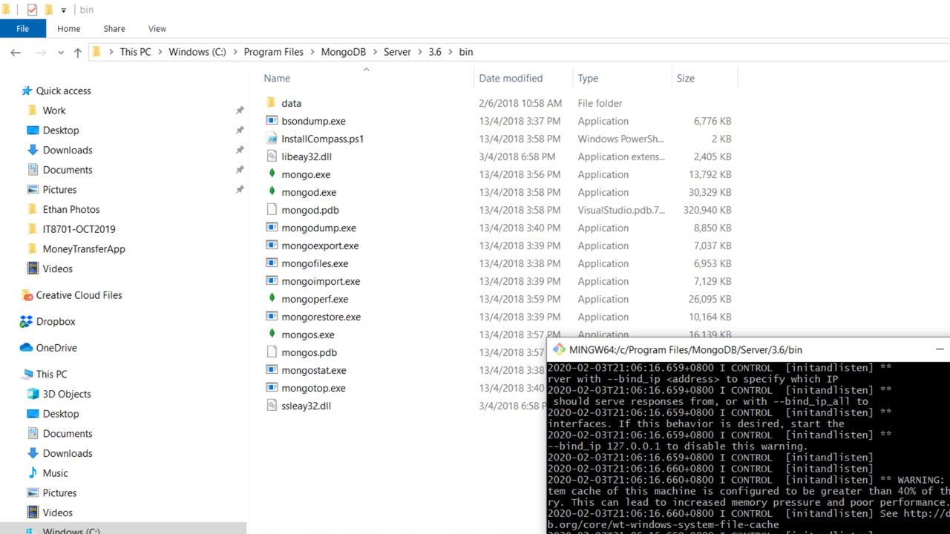
Shuffle the File Explorer, browser and Git Bash windows, then bring up Task Manager.
key(alt+Tab)
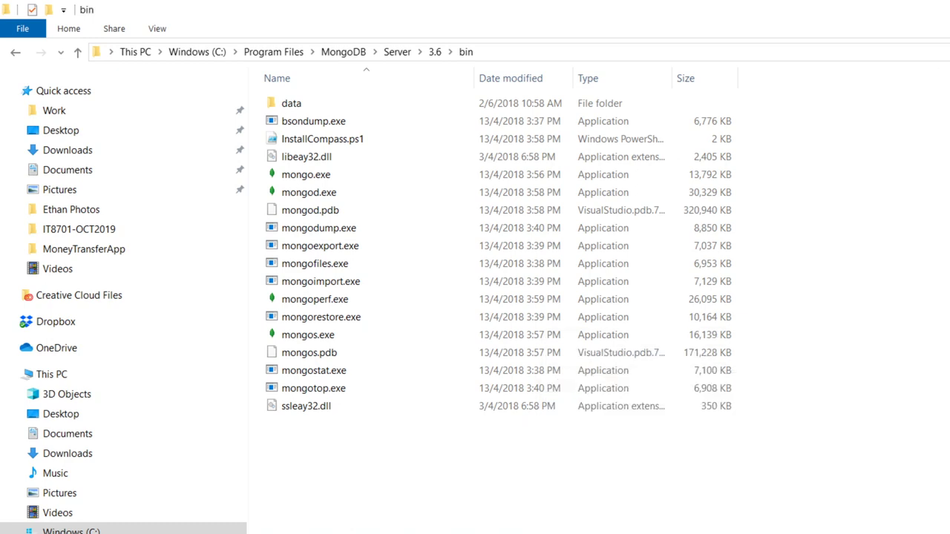
key(super+Down)
key(alt+Tab)
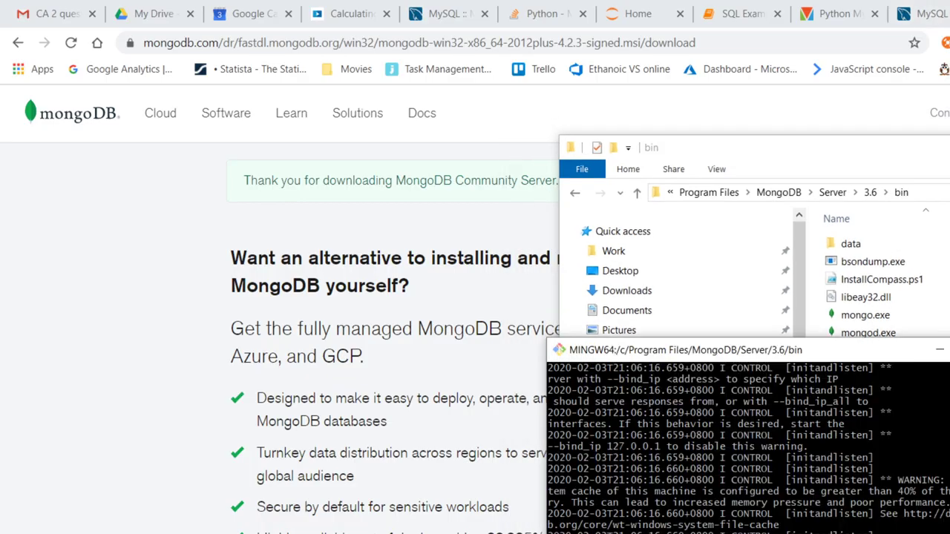
key(Escape)
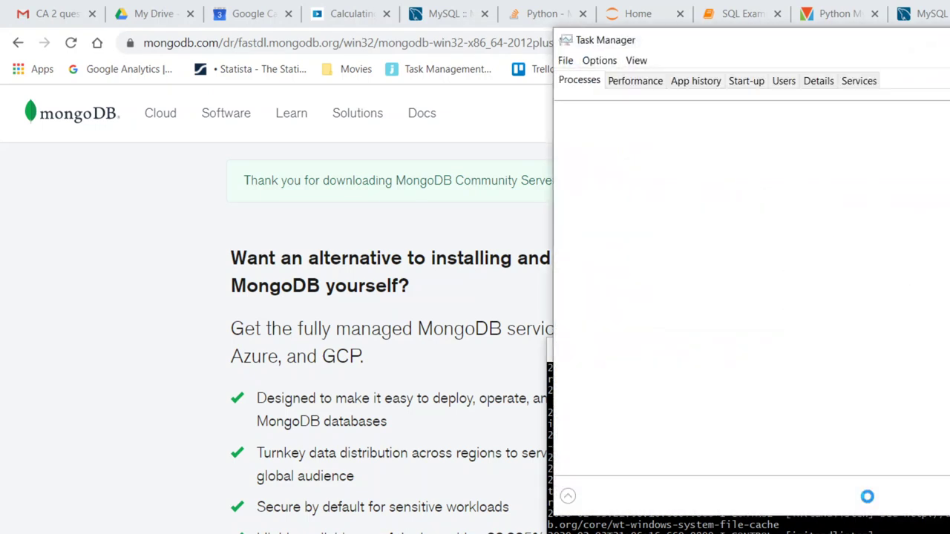
Find The MongoDB GUI in the Processes list and end its task.
click(698, 323)
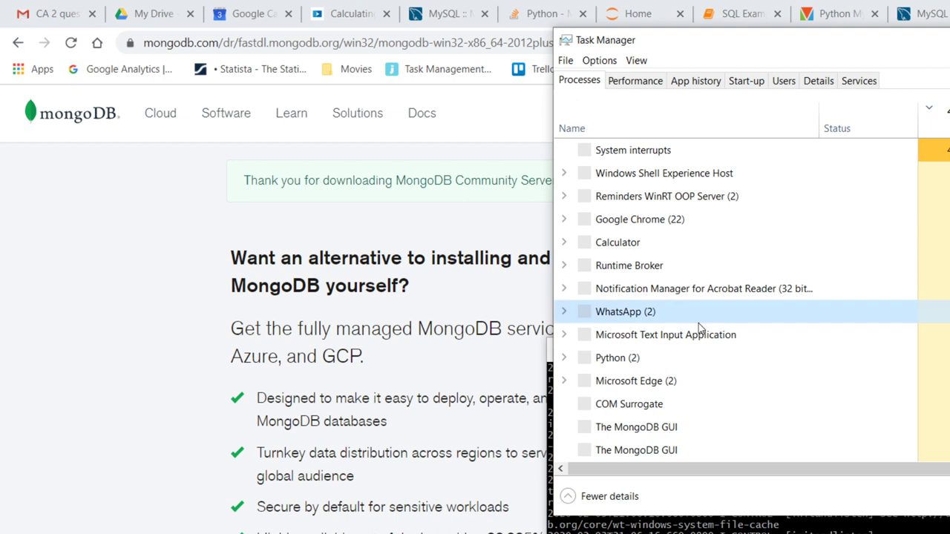
scroll(728, 371, down, 1)
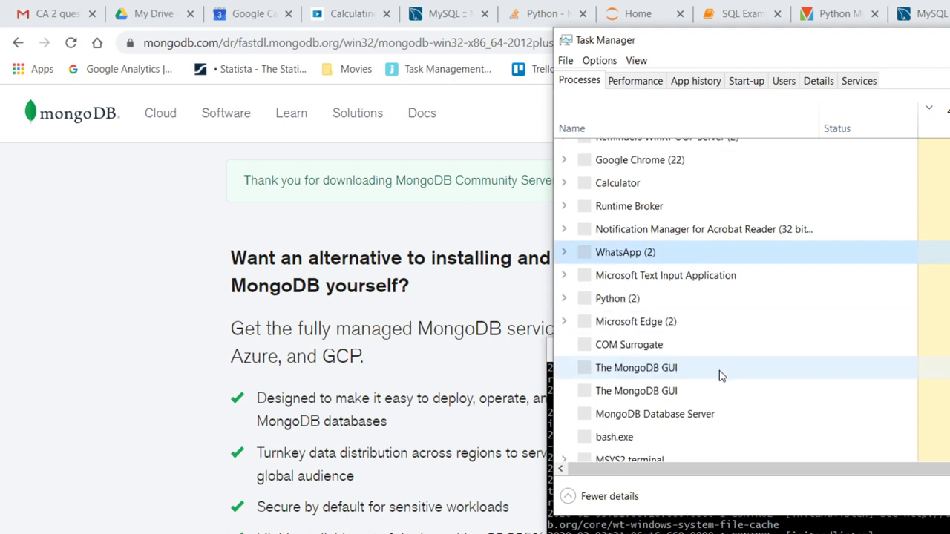
scroll(719, 374, down, 5)
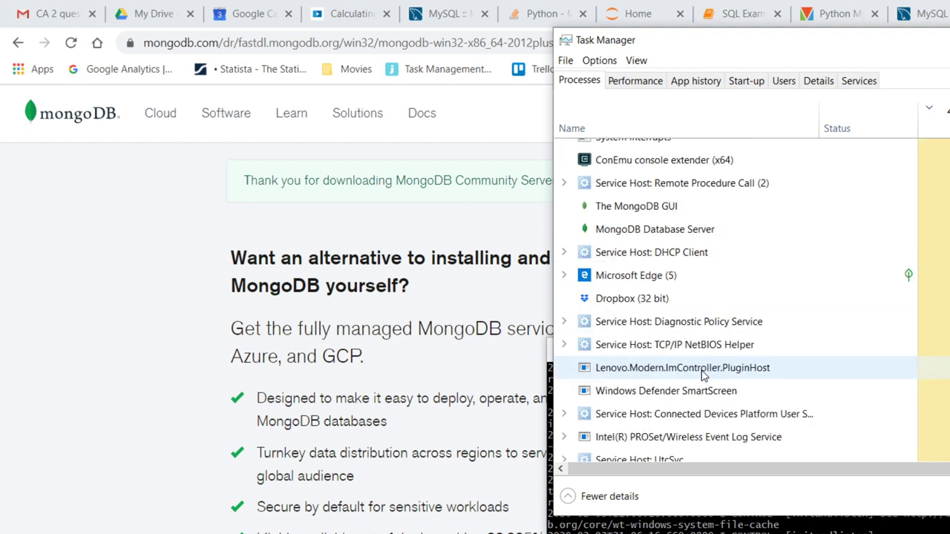
scroll(703, 375, down, 3)
right_click(709, 375)
scroll(660, 377, up, 1)
click(665, 379)
scroll(665, 379, down, 5)
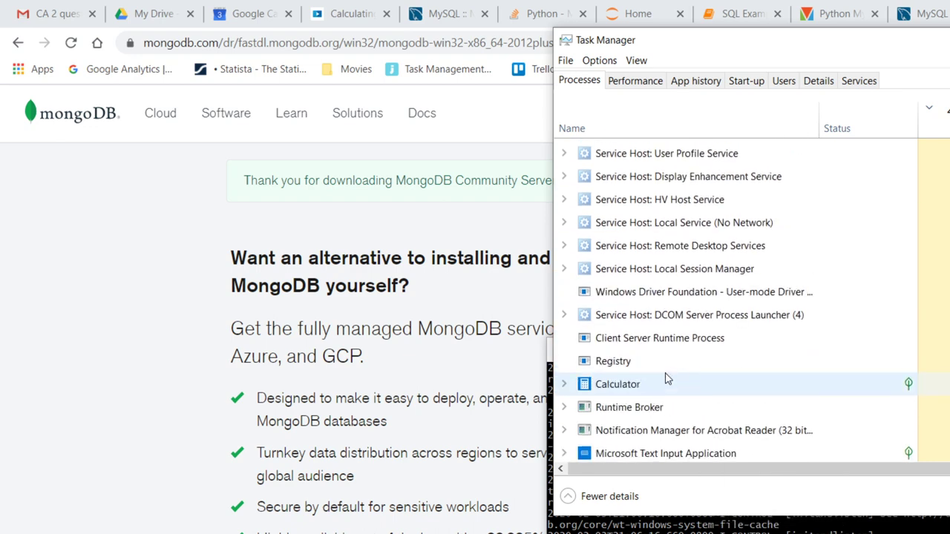
scroll(666, 379, down, 1)
right_click(676, 386)
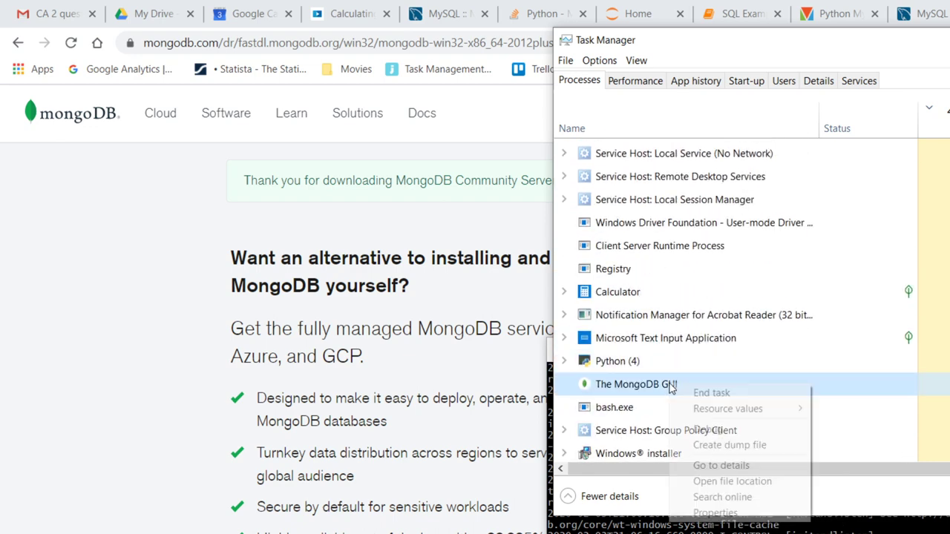
click(678, 391)
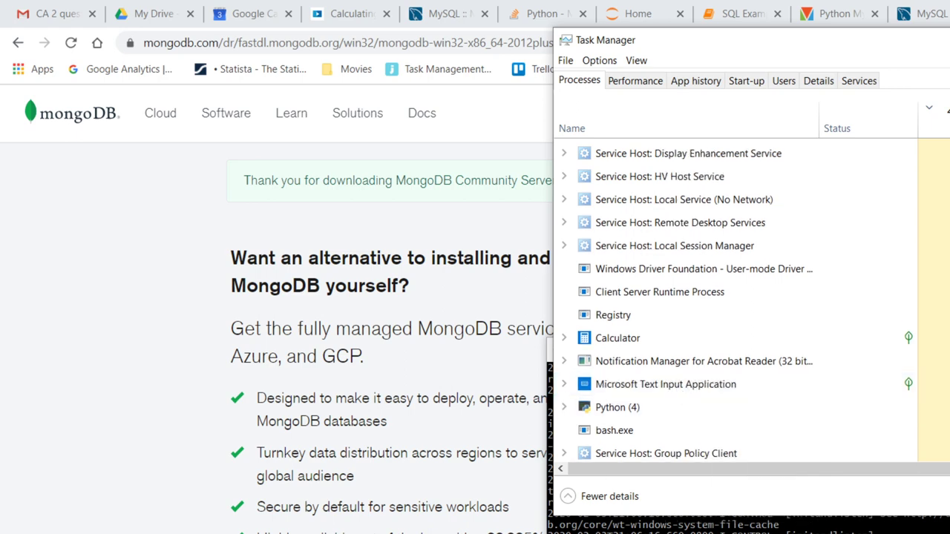
Relaunch MongoDB Compass by searching 'mongo' from Start, and dismiss the JavaScript error dialog.
key(super)
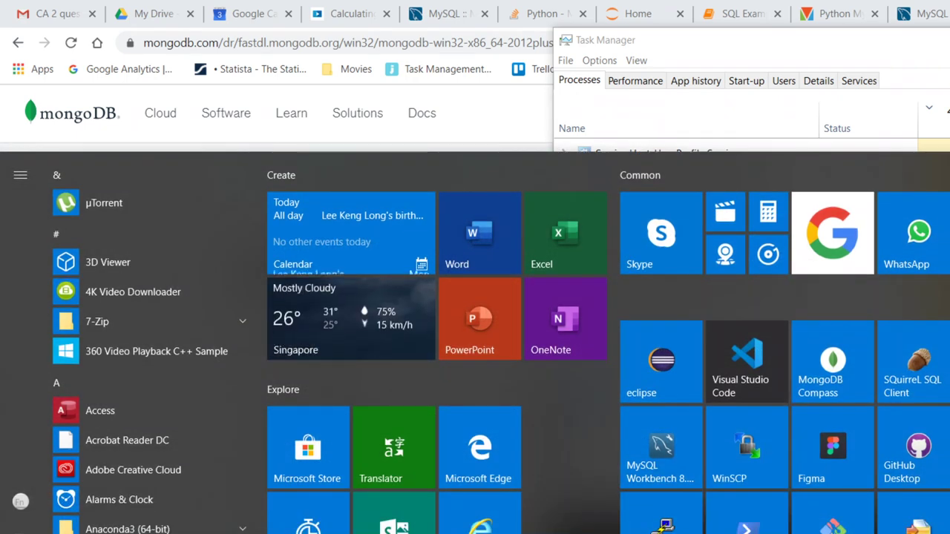
key(Escape)
text(mongo)
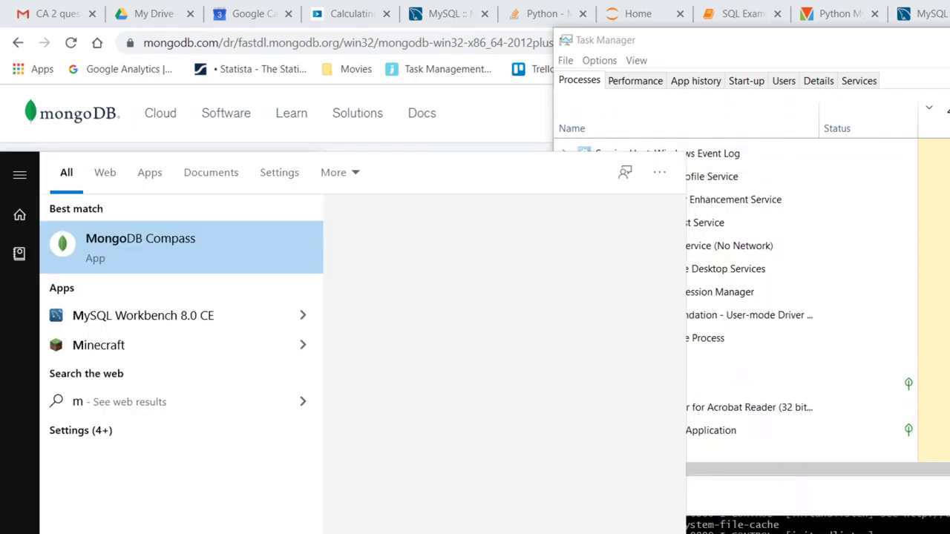
click(223, 257)
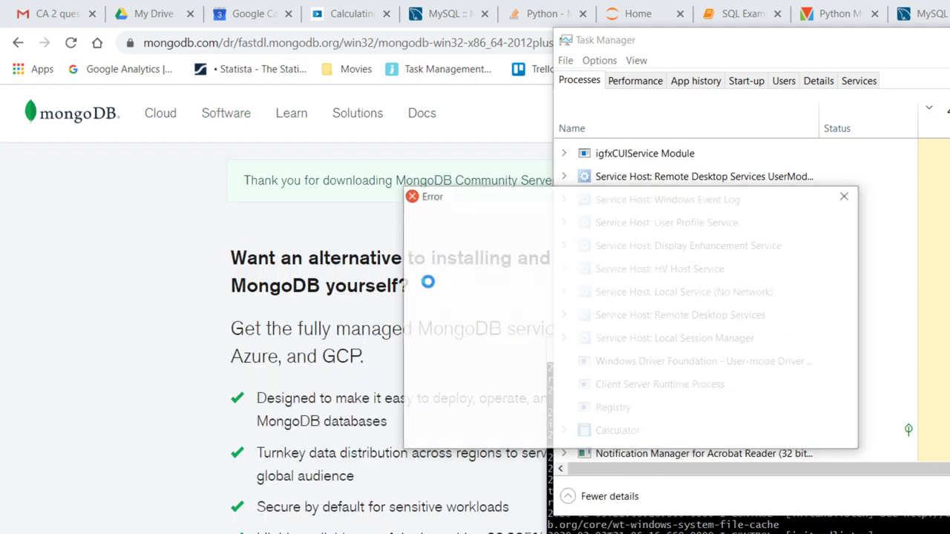
click(822, 434)
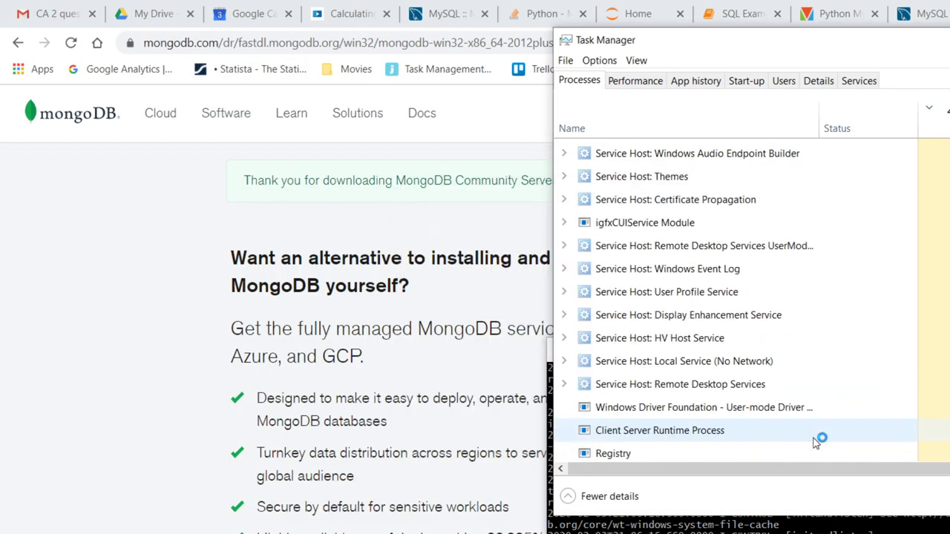
Locate The MongoDB GUI in Task Manager's process list and end its task.
scroll(733, 410, down, 5)
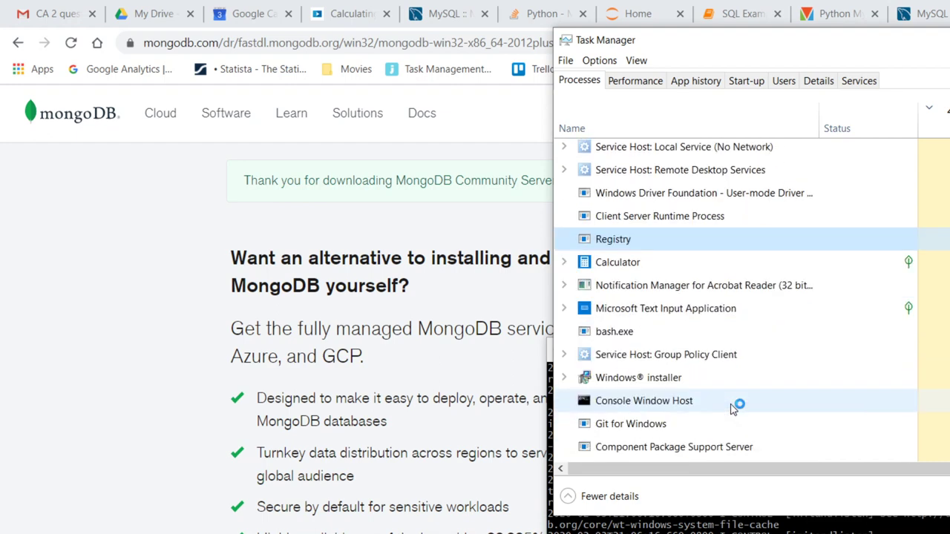
scroll(733, 410, down, 6)
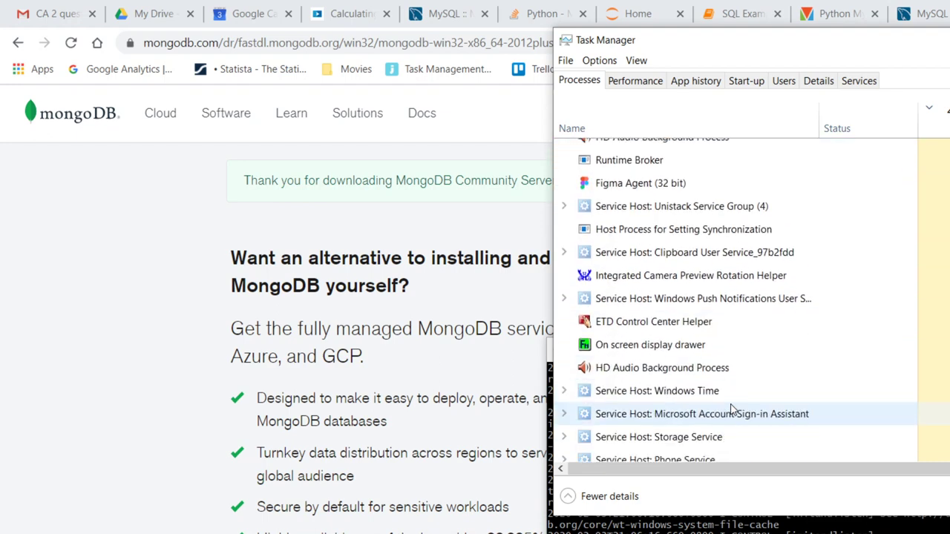
scroll(733, 408, down, 3)
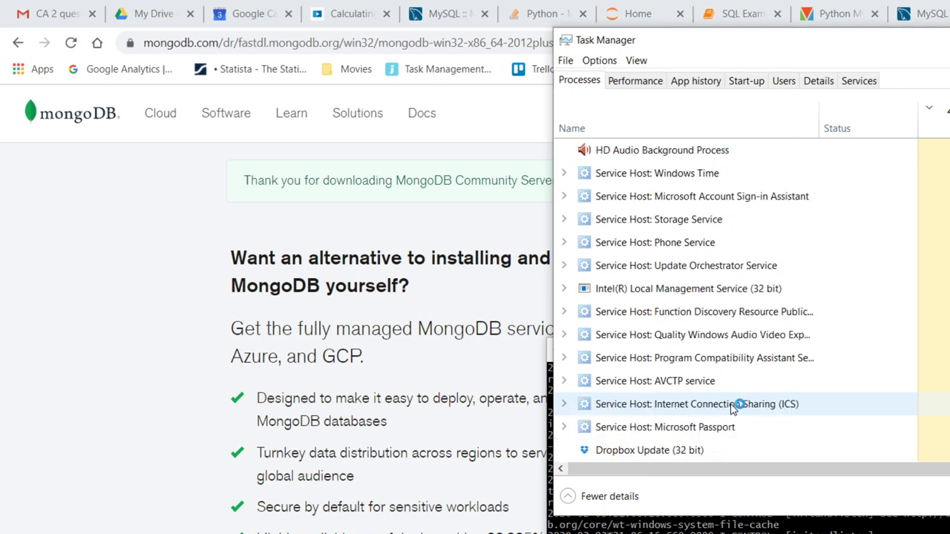
scroll(733, 409, down, 10)
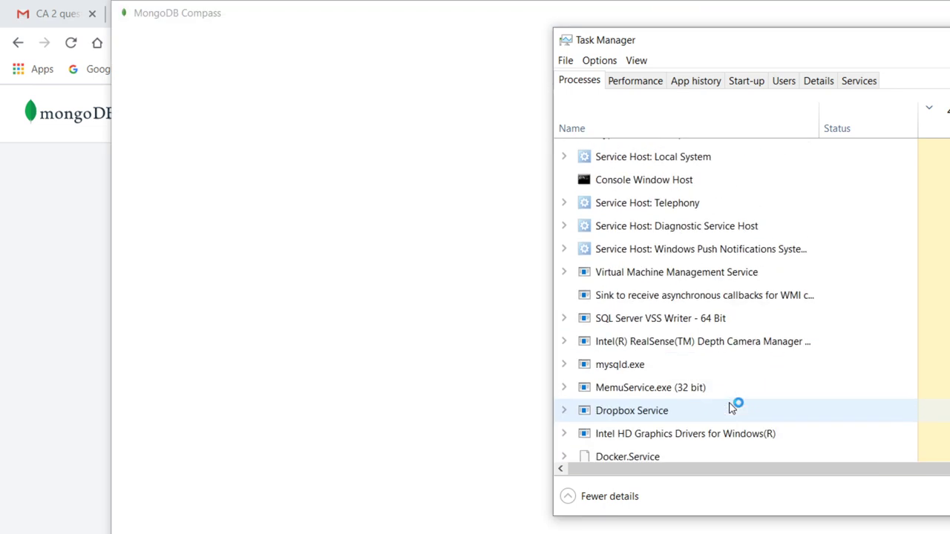
scroll(733, 409, down, 5)
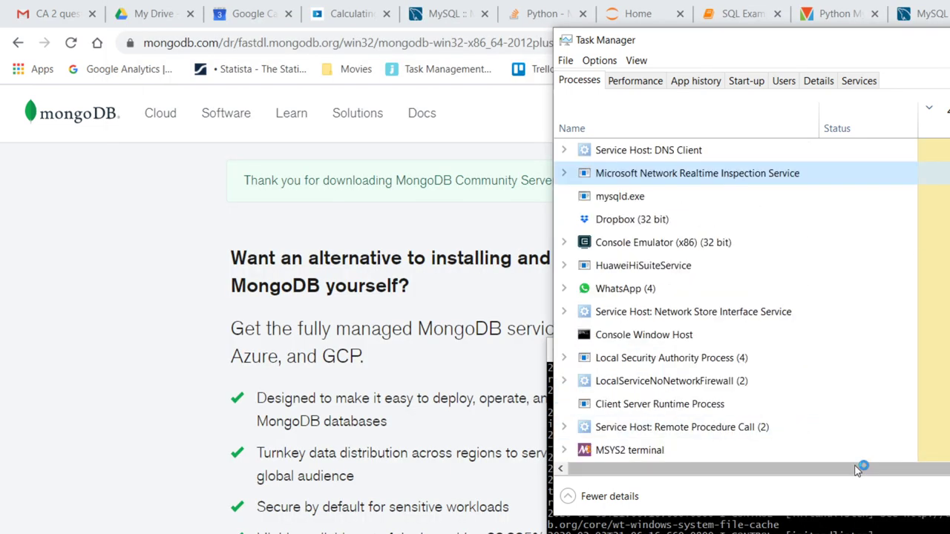
scroll(876, 430, up, 10)
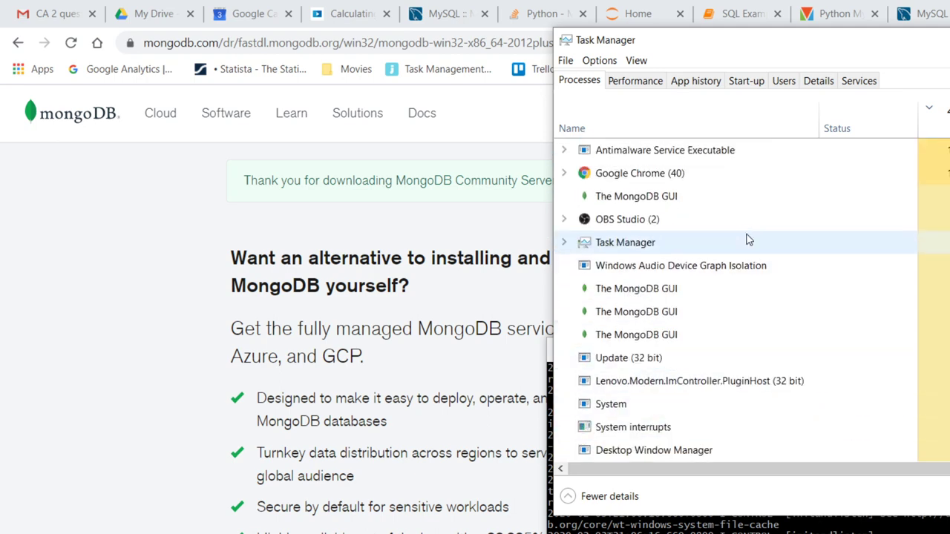
scroll(737, 242, down, 4)
click(613, 199)
scroll(613, 185, up, 3)
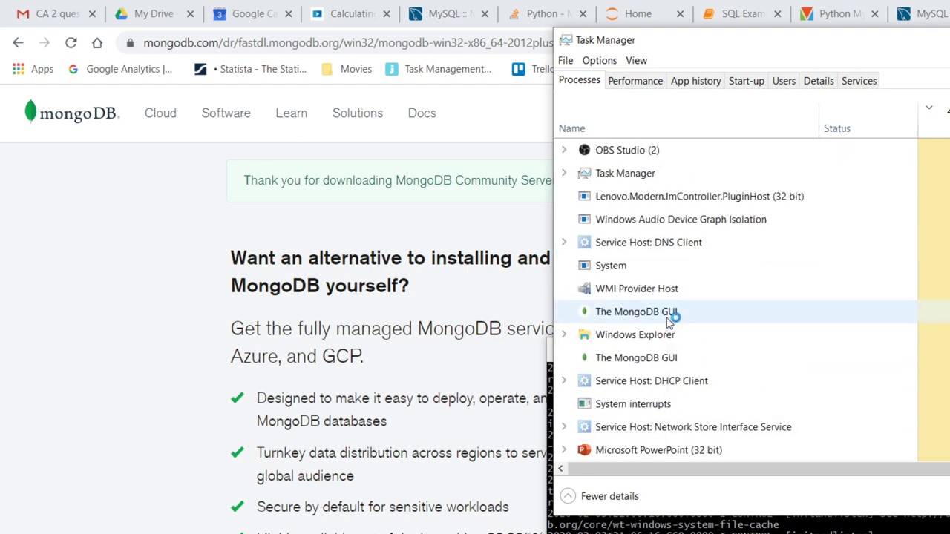
right_click(668, 314)
click(709, 328)
Inspect the Antimalware Service Executable process without ending it, then close Task Manager.
click(694, 154)
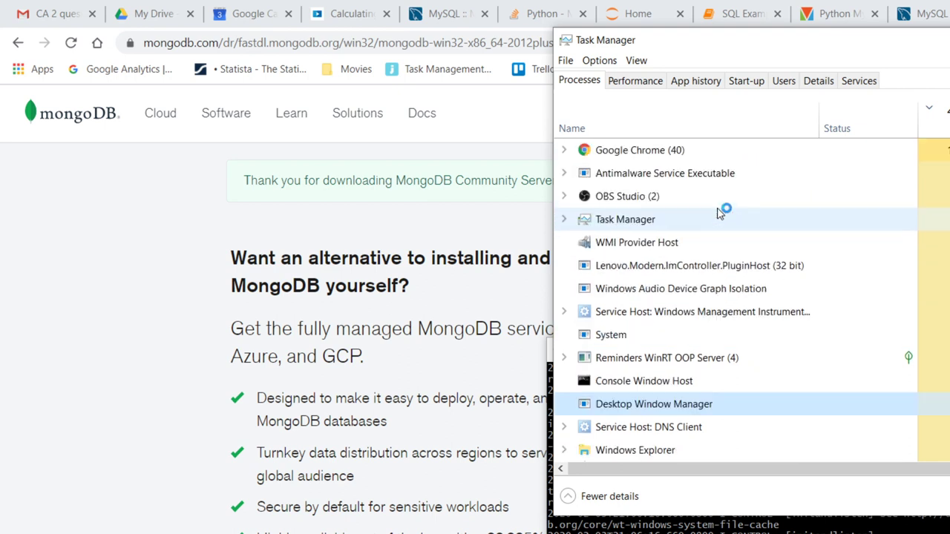
click(720, 152)
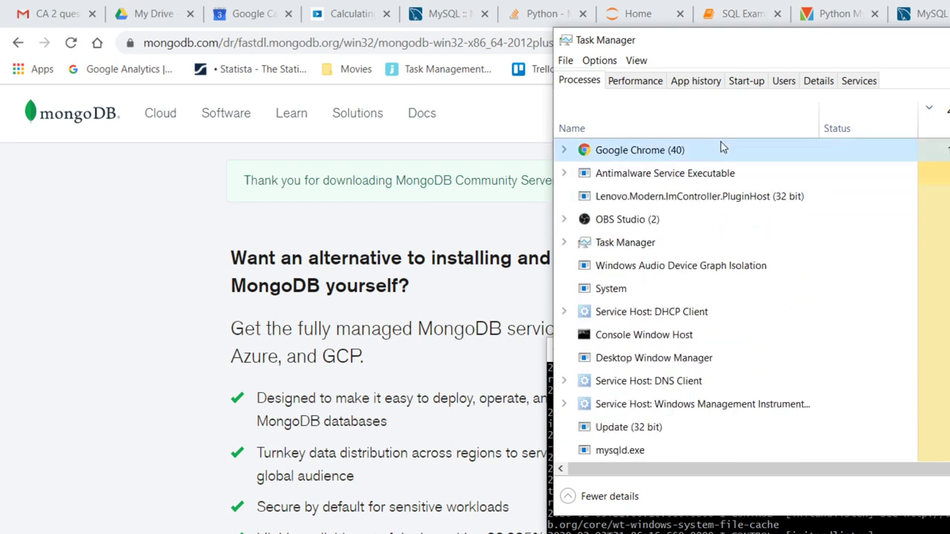
click(711, 180)
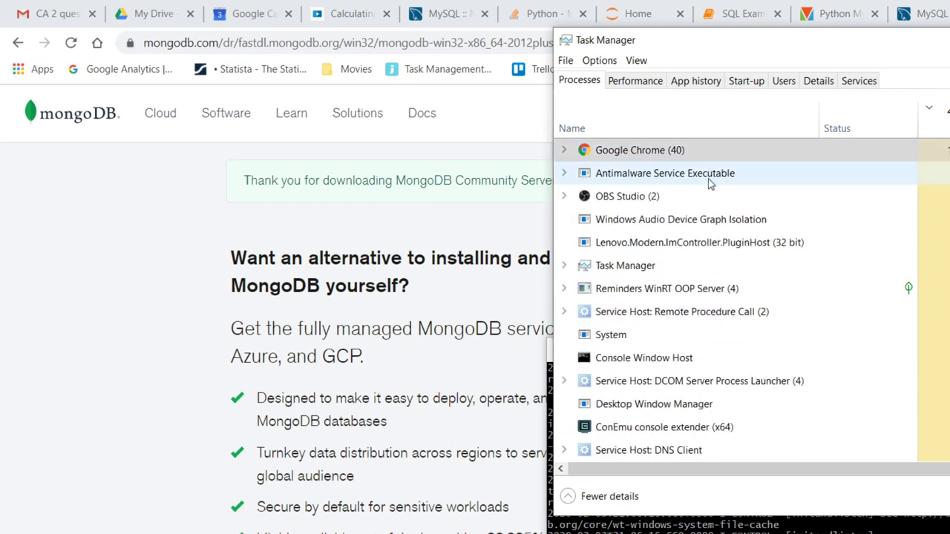
right_click(709, 181)
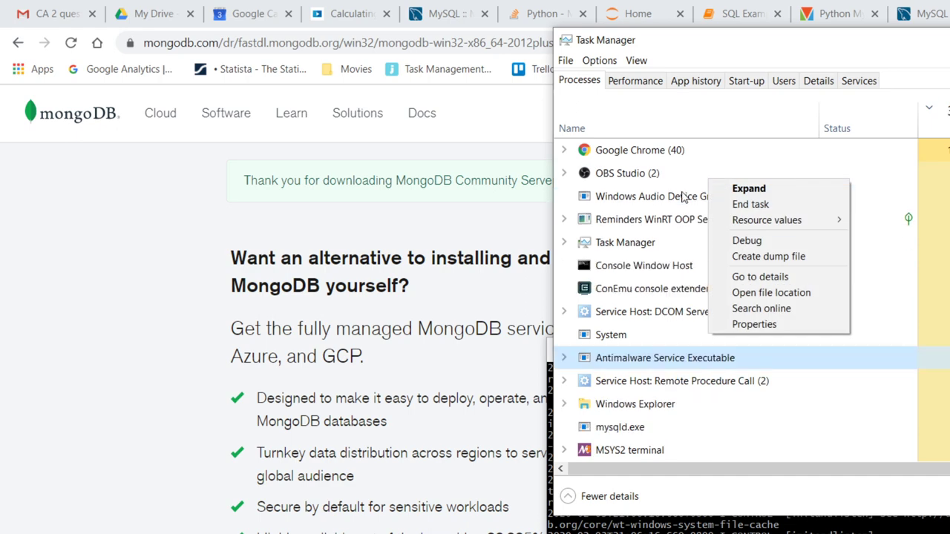
click(656, 321)
scroll(656, 321, down, 5)
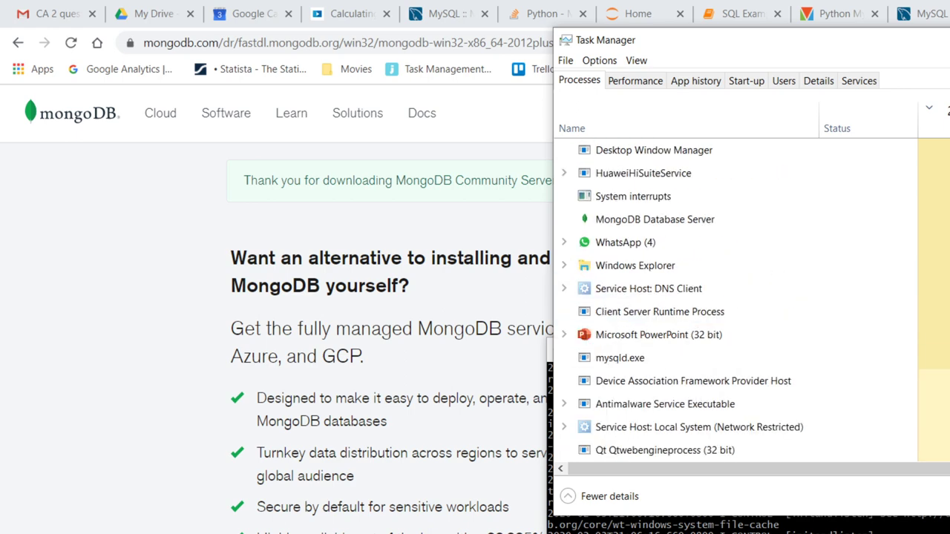
key(alt+F4)
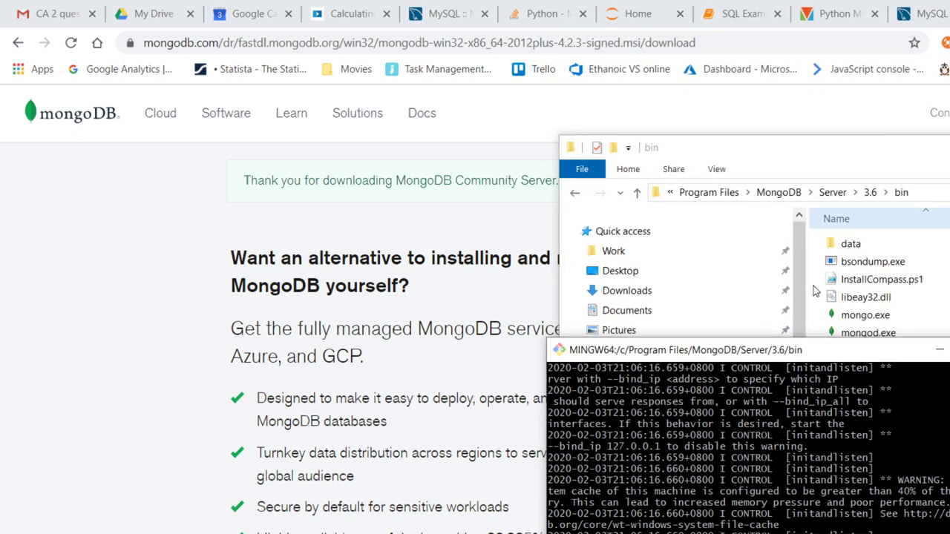
Launch MongoDB Compass from the Start menu search for 'mongo'.
key(super)
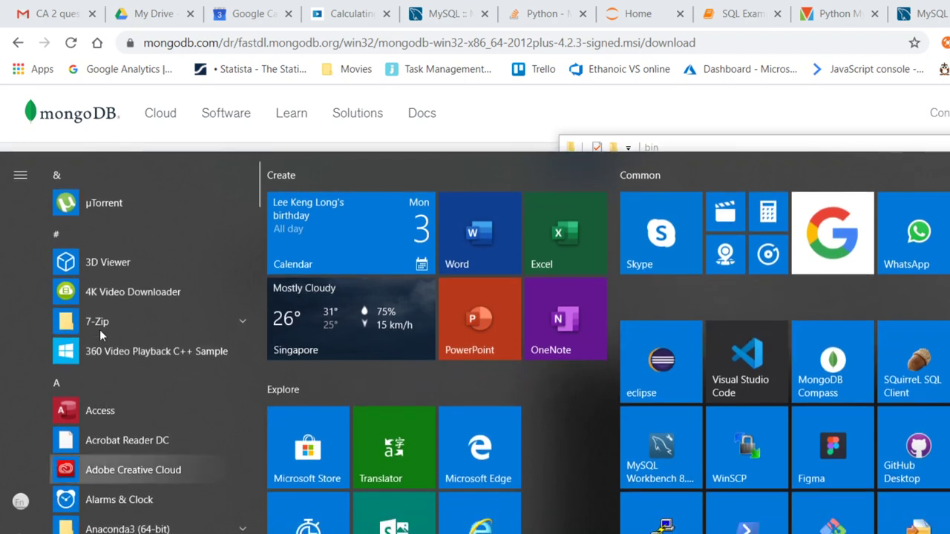
scroll(162, 454, down, 5)
text(mongo)
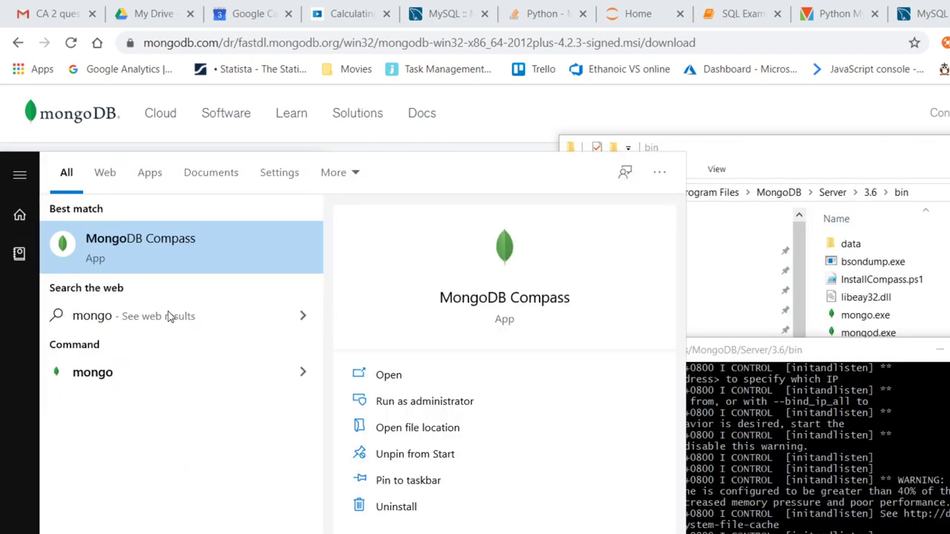
click(148, 243)
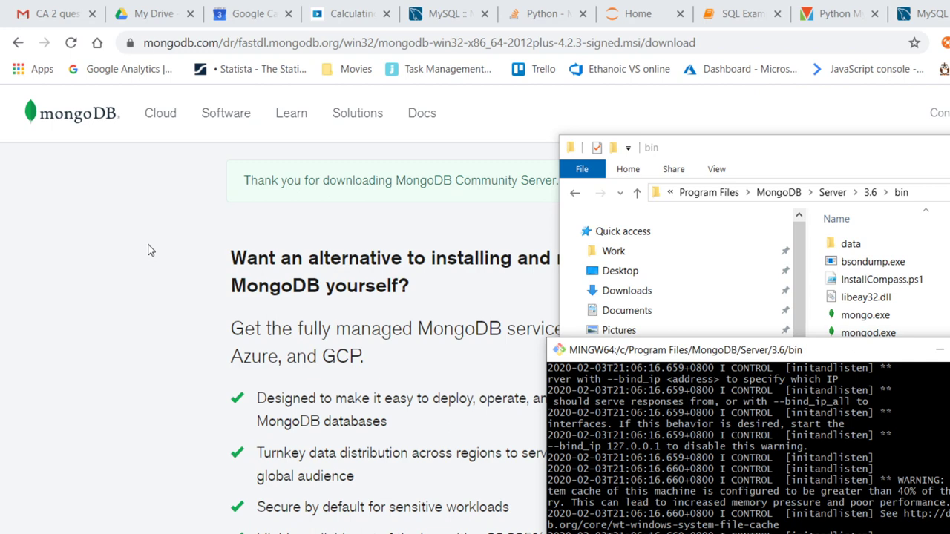
Bring the MongoDB download page and Git Bash forward, then open Task Manager with Ctrl+Shift+Esc.
click(171, 340)
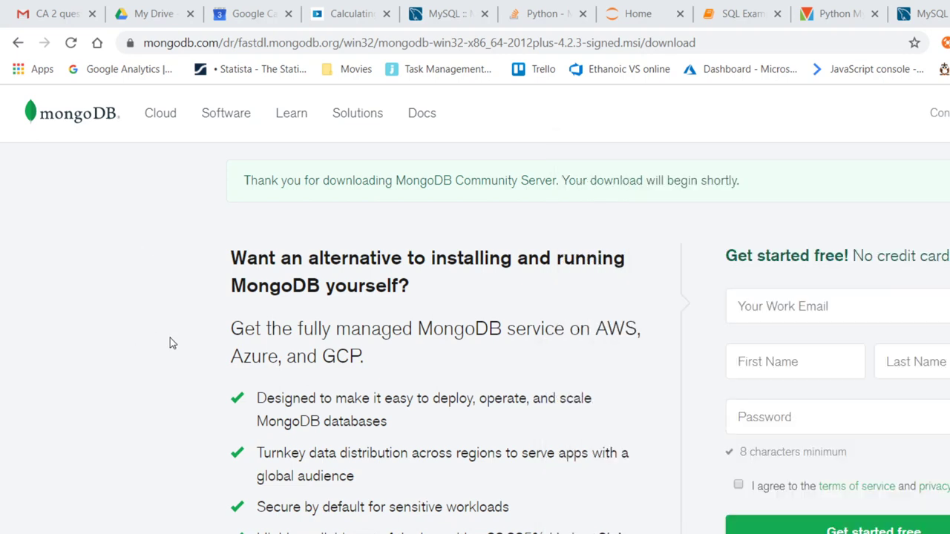
key(alt+Tab)
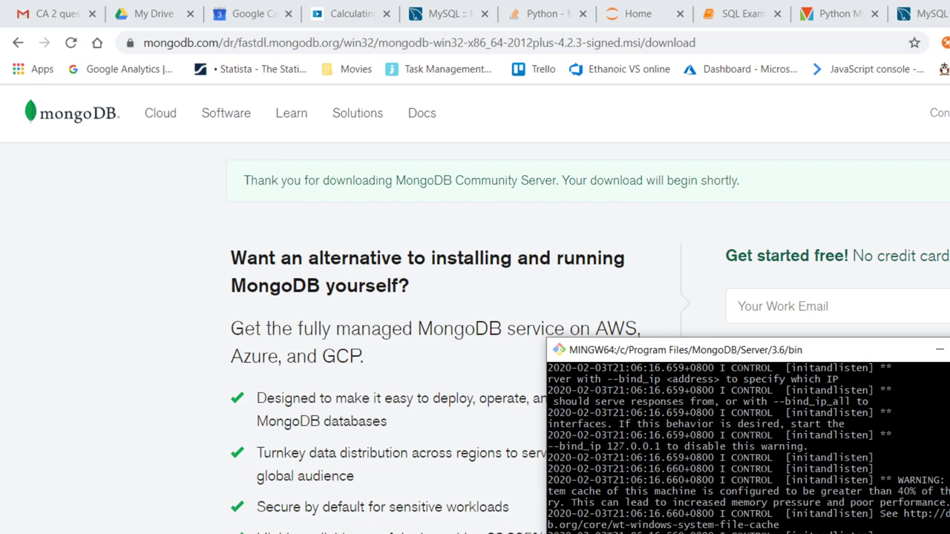
key(super)
scroll(133, 341, down, 8)
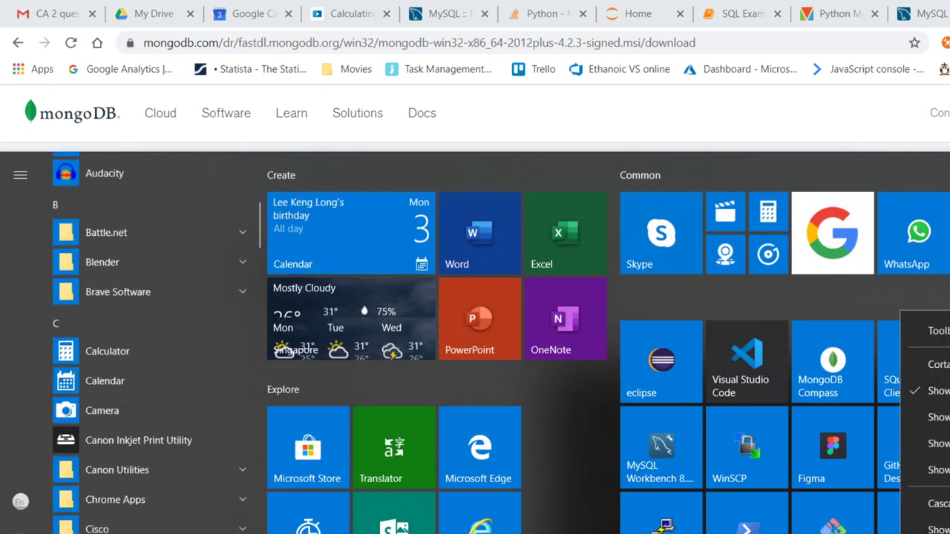
key(ctrl+shift+Escape)
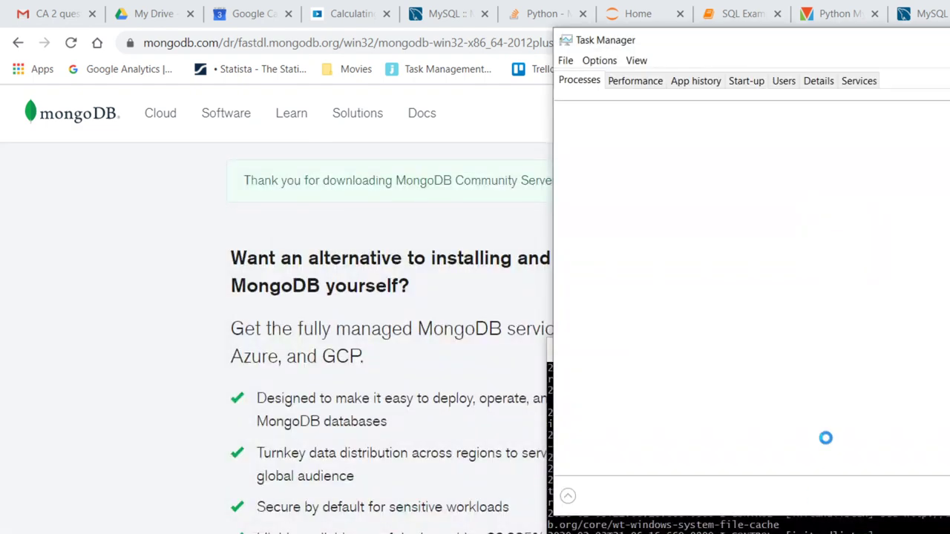
Maximise Task Manager and sort the processes alphabetically by name.
double_click(881, 45)
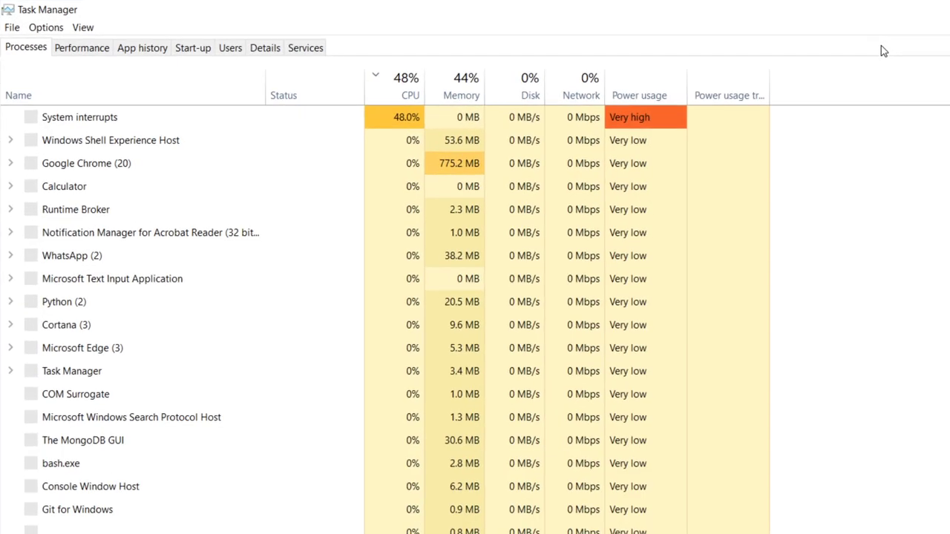
click(280, 293)
scroll(280, 293, down, 1)
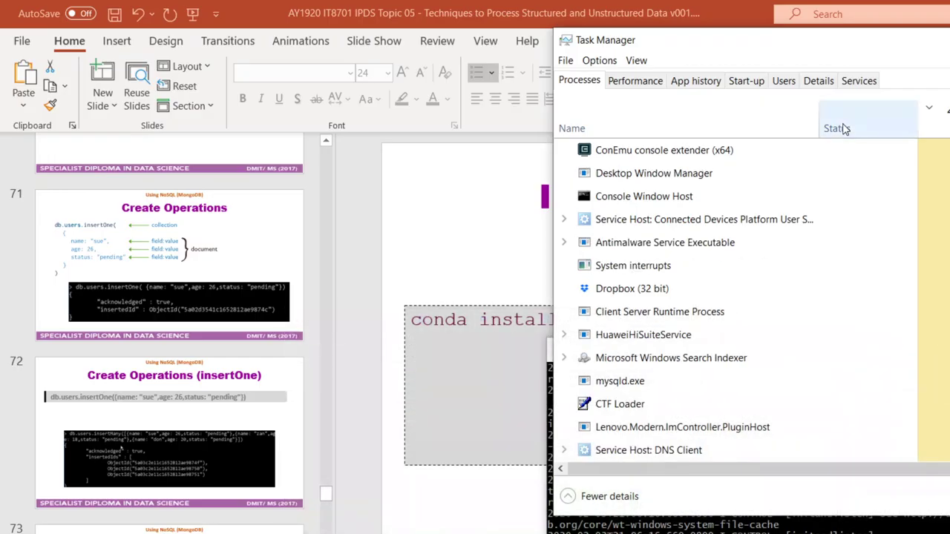
scroll(825, 241, down, 5)
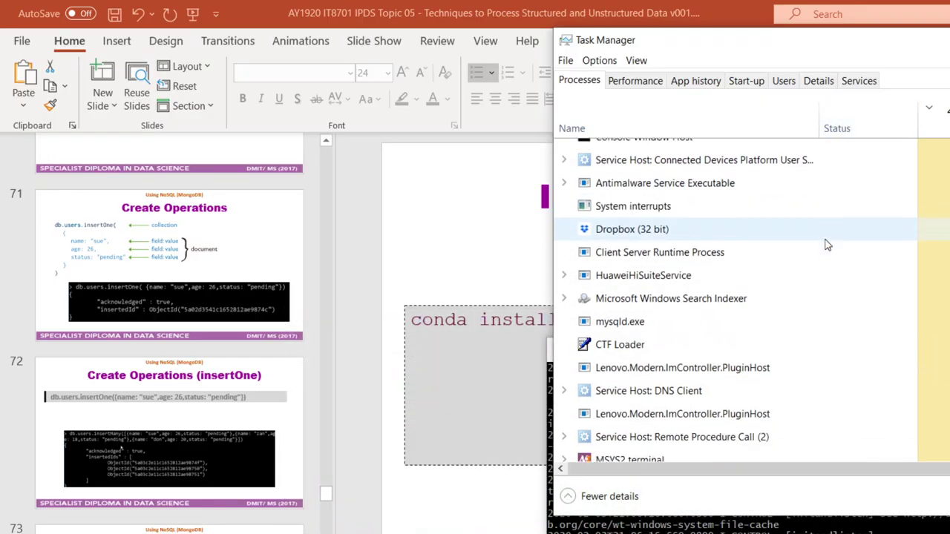
scroll(827, 245, down, 2)
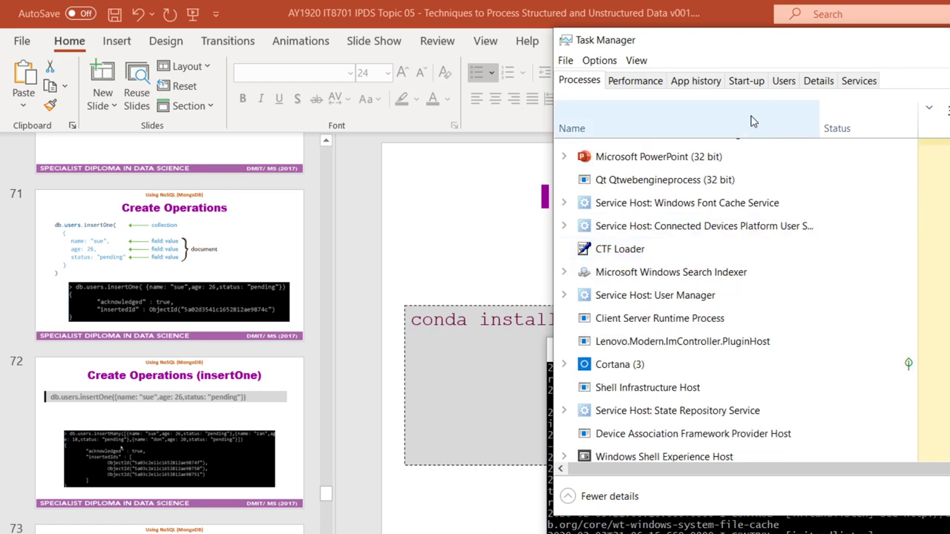
click(746, 122)
scroll(748, 220, up, 1)
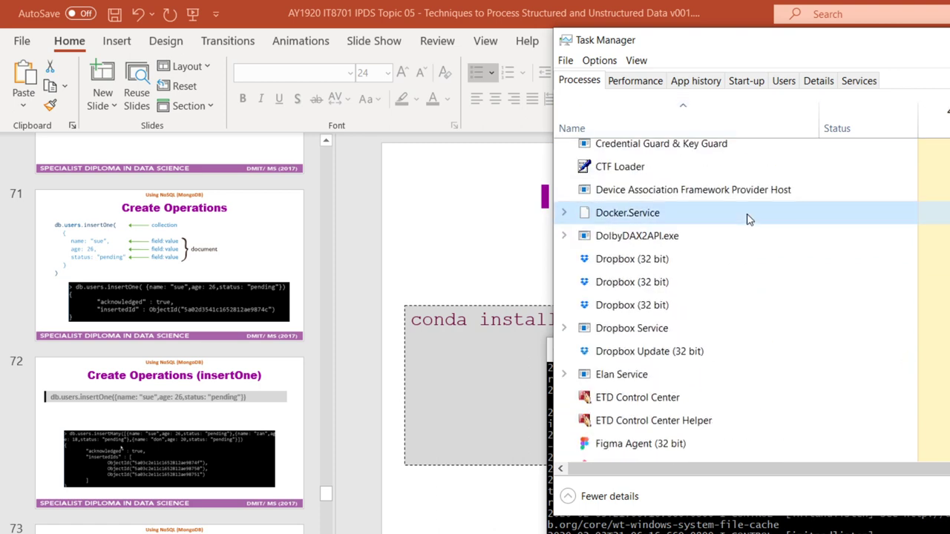
scroll(748, 220, down, 12)
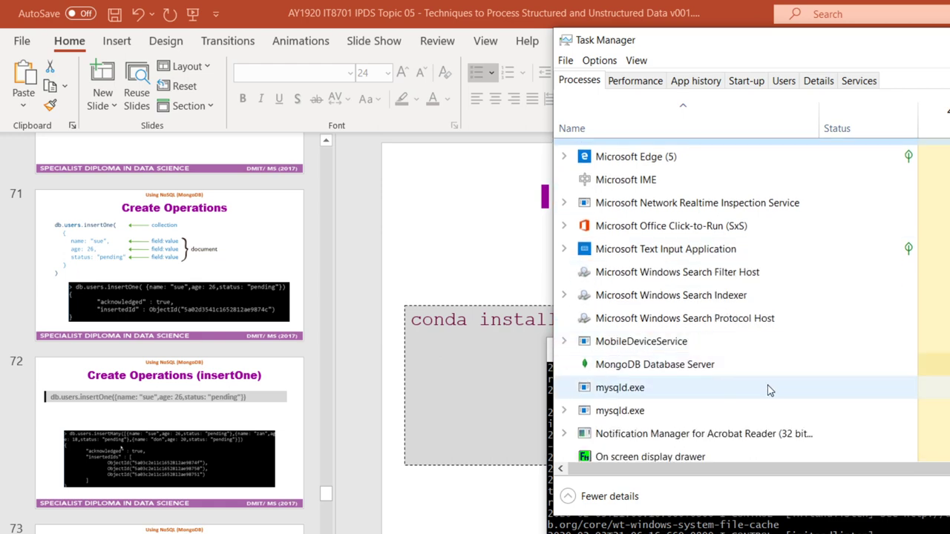
scroll(769, 389, down, 1)
scroll(770, 391, down, 6)
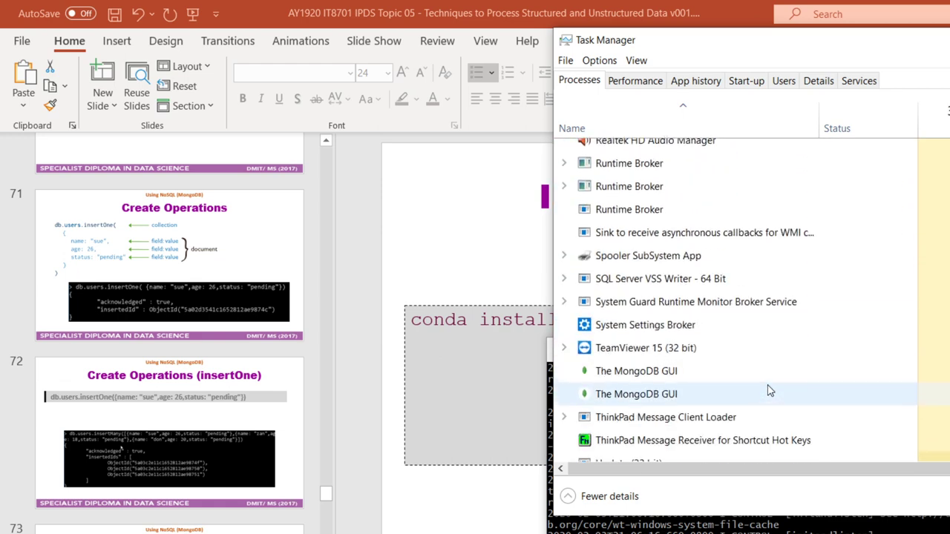
End both MongoDB GUI processes.
right_click(677, 313)
click(710, 321)
right_click(720, 340)
click(744, 348)
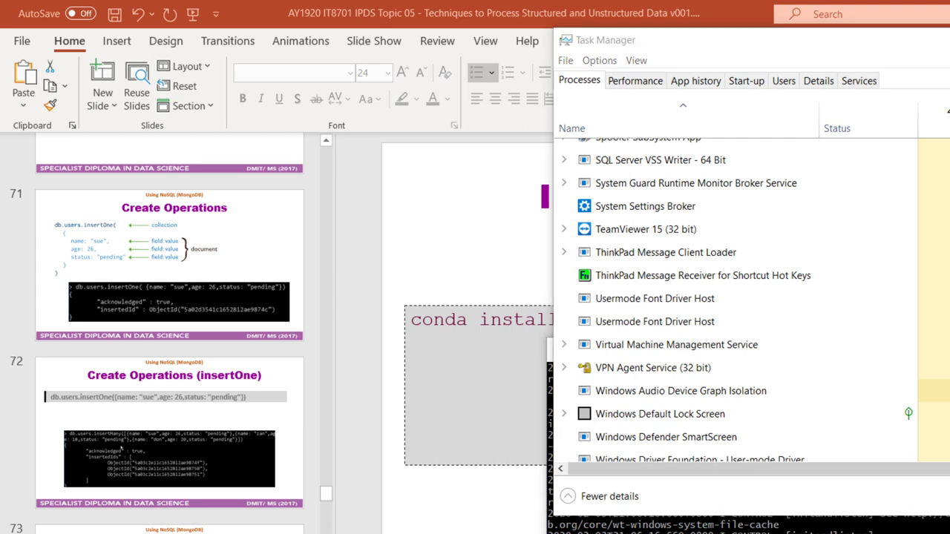
Relaunch MongoDB Compass from its Start tile and close Task Manager.
key(super)
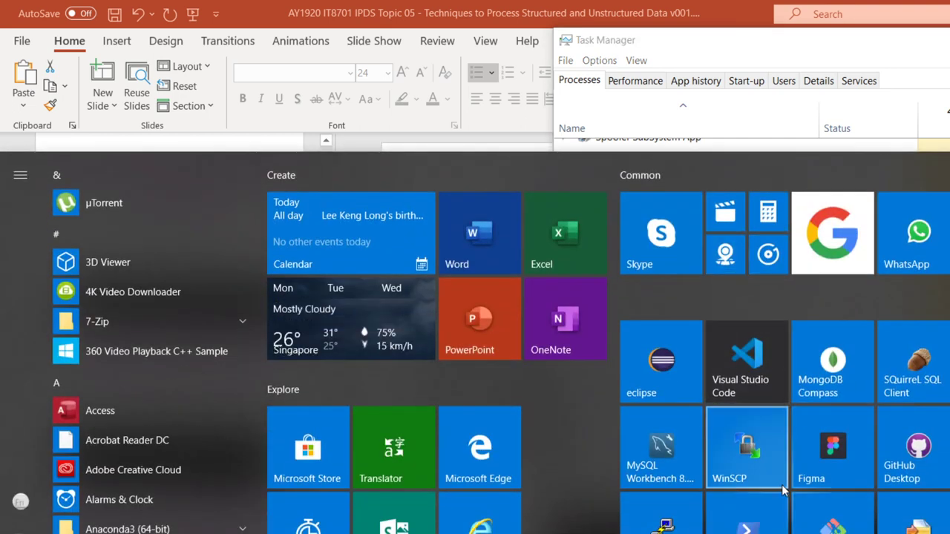
click(844, 358)
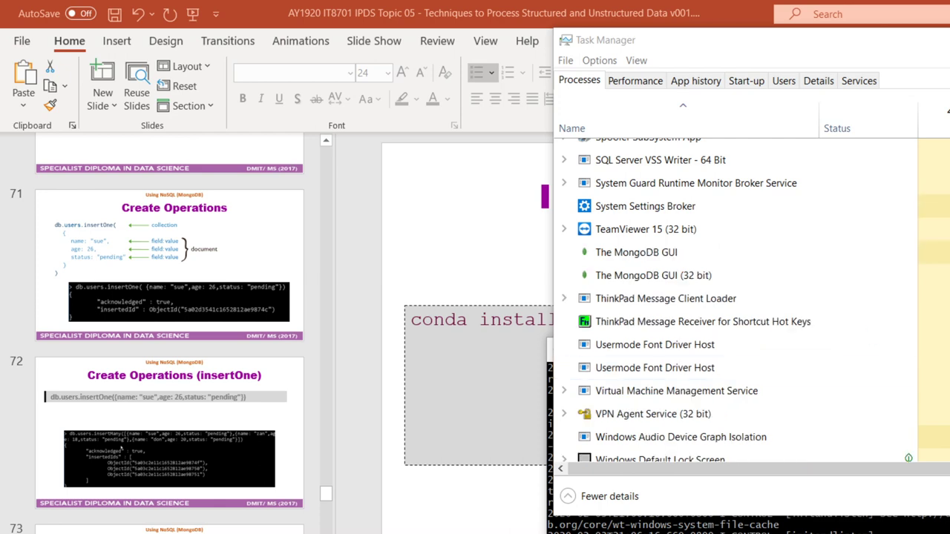
key(alt+F4)
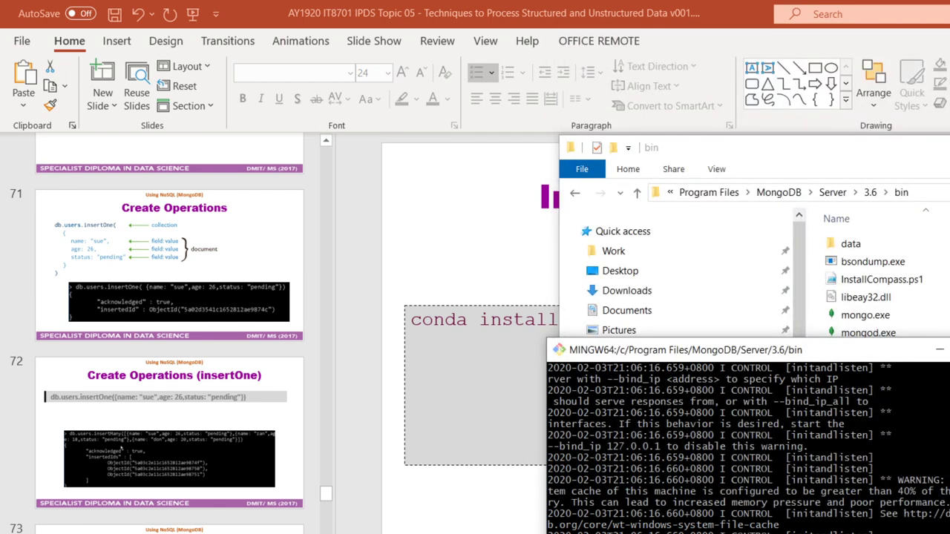
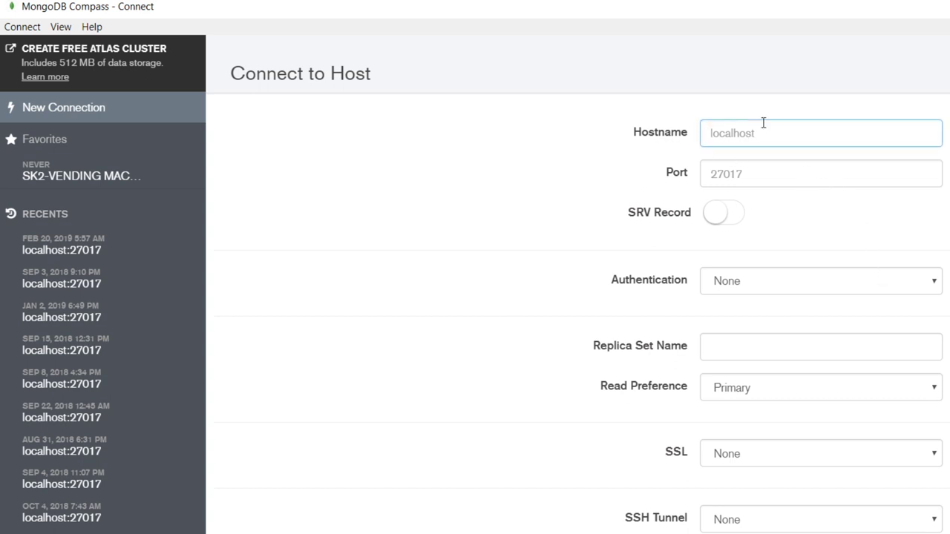
Connect to localhost on port 27017 with authentication left as None.
click(745, 174)
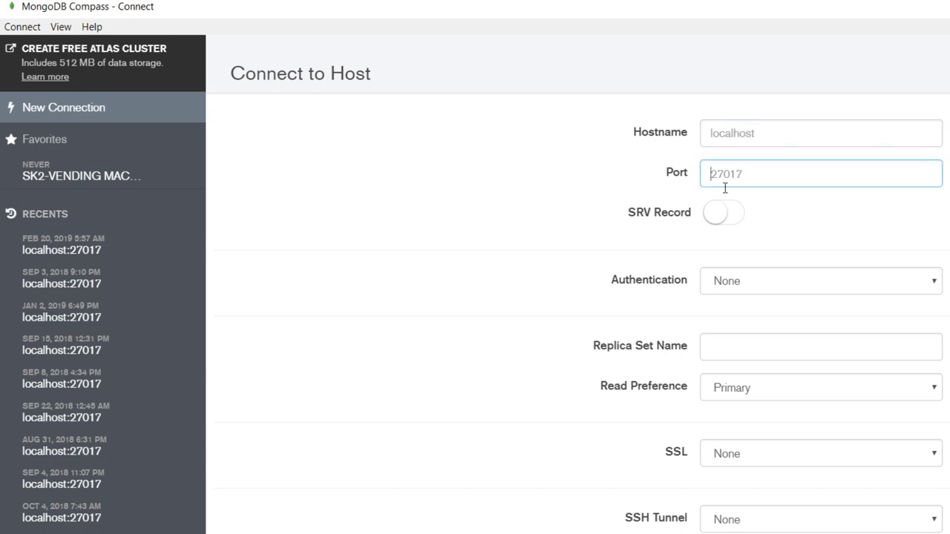
click(746, 283)
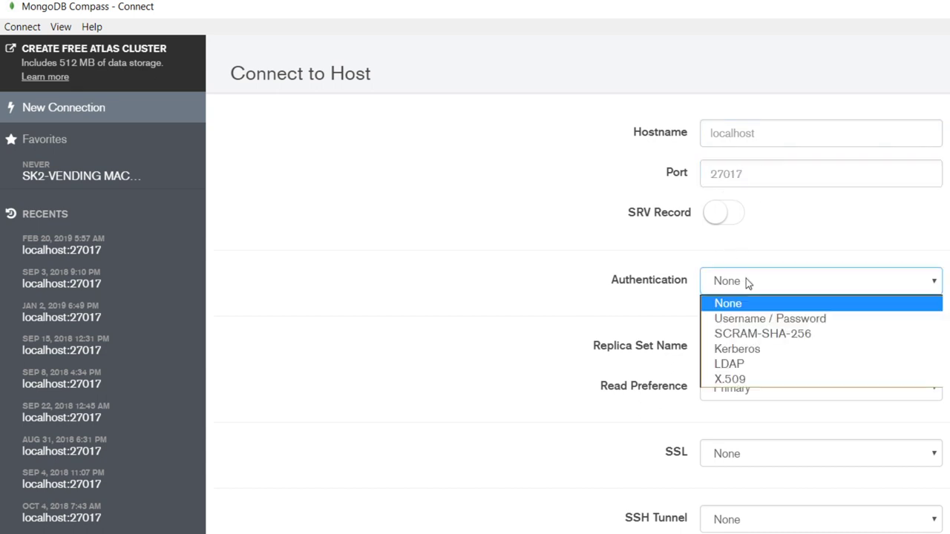
click(746, 280)
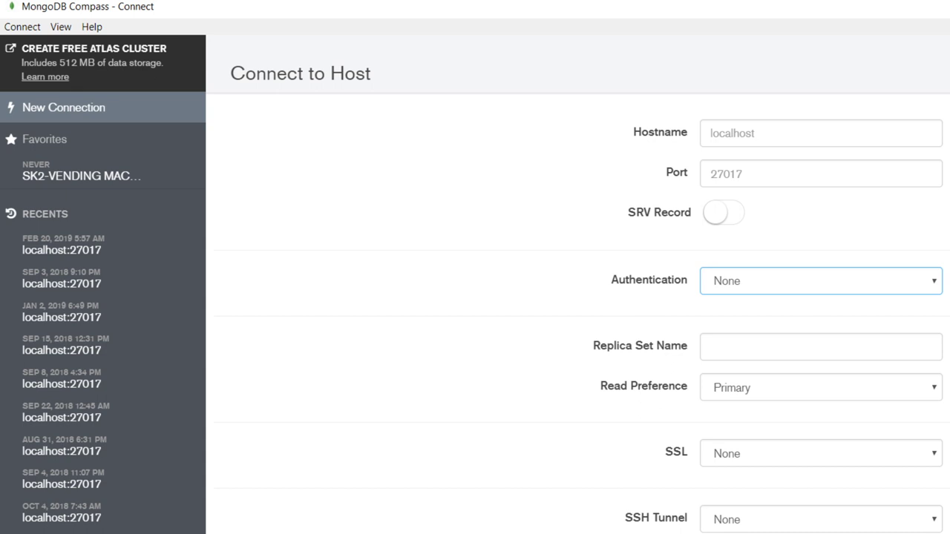
key(Return)
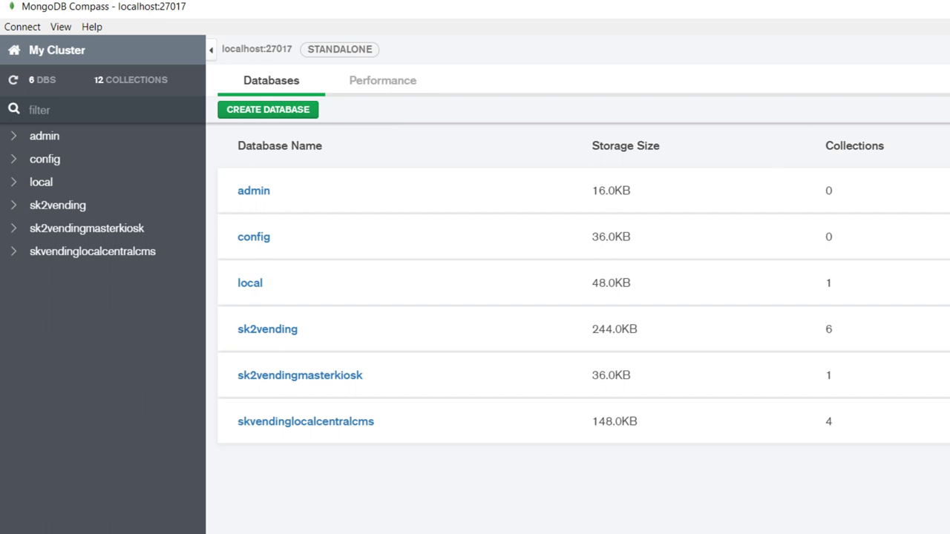
click(946, 328)
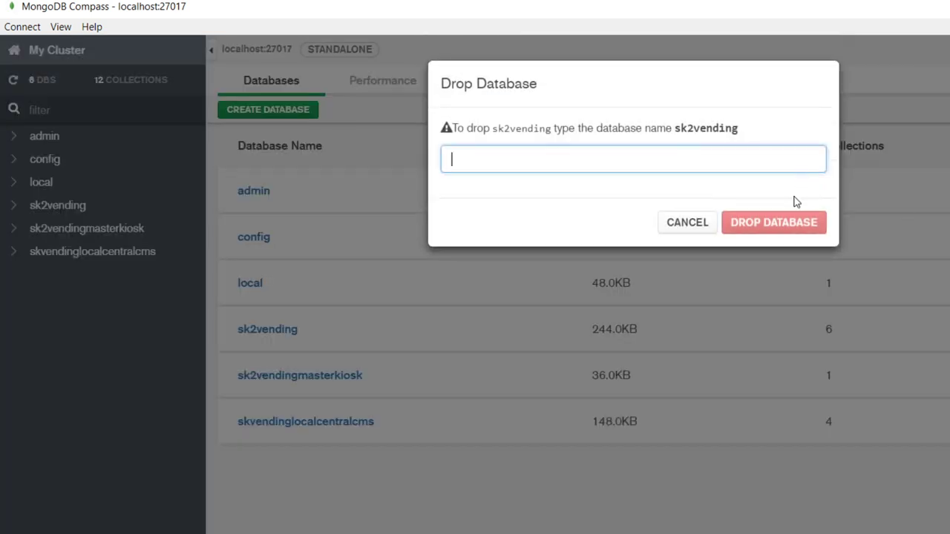
click(687, 223)
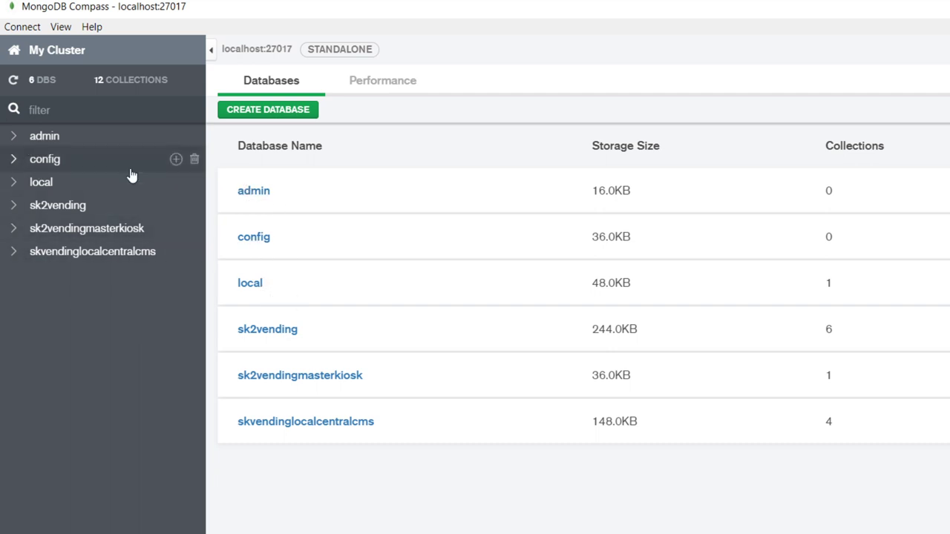
Start a new database and enter 'datascience' as its name.
click(304, 119)
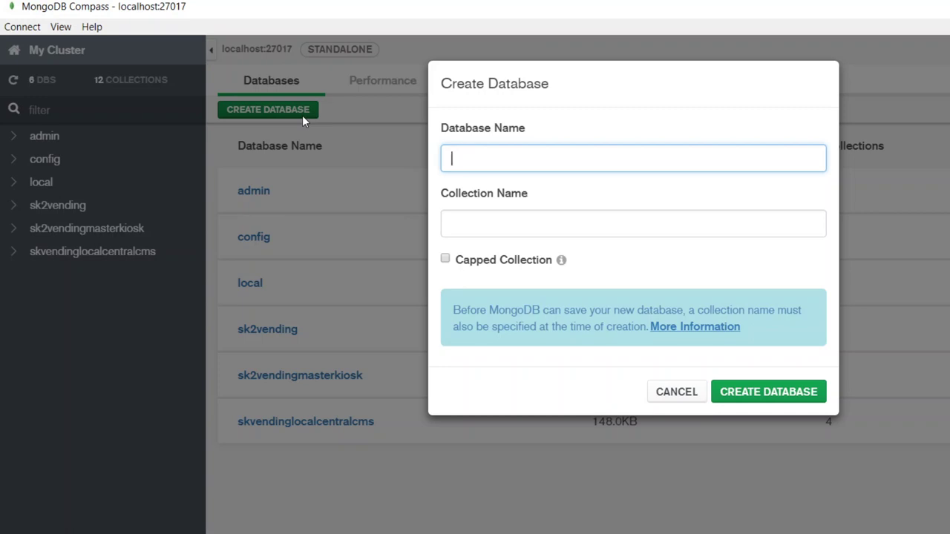
text(datascience)
key(Tab)
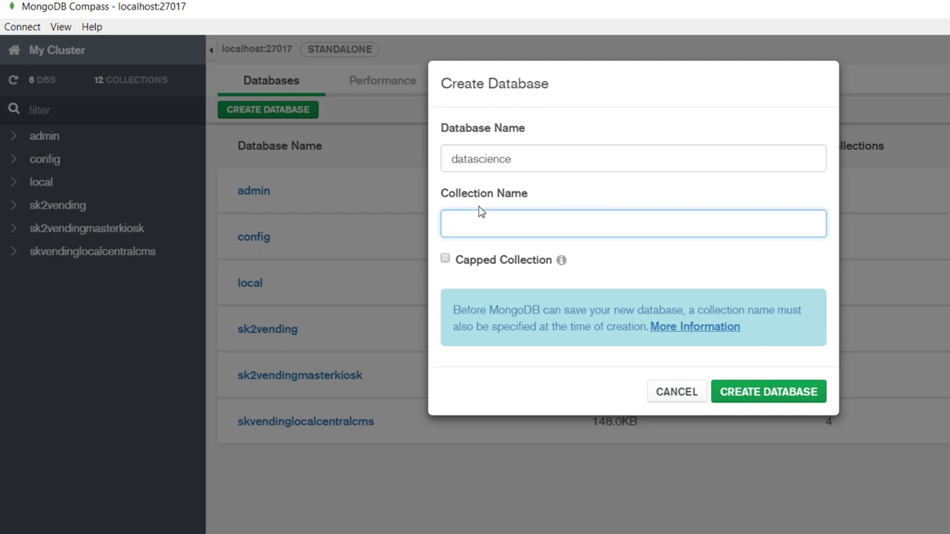
Change the database name to 'infection', name the collection 'patiens', and create it.
key(shift+Tab)
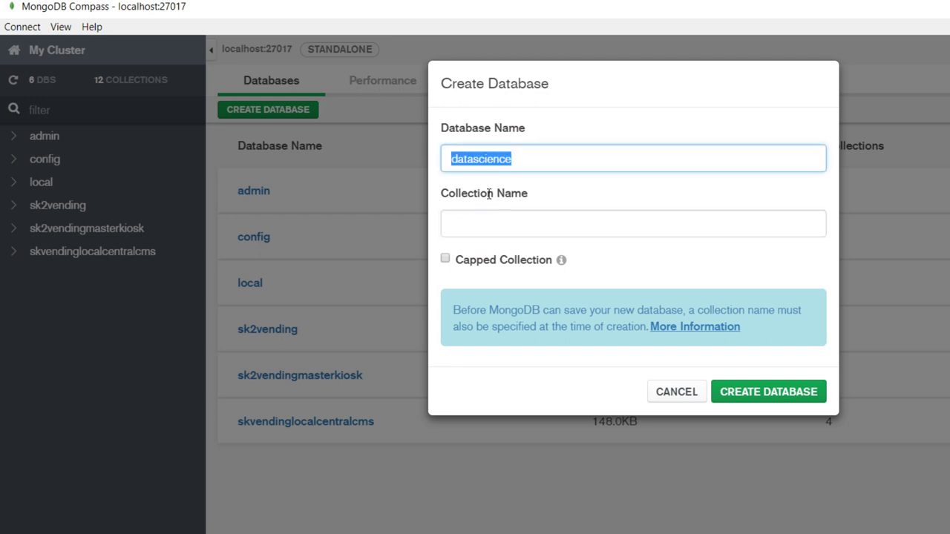
text(virus)
key(BackSpace)
key(BackSpace)
key(BackSpace)
key(BackSpace)
key(BackSpace)
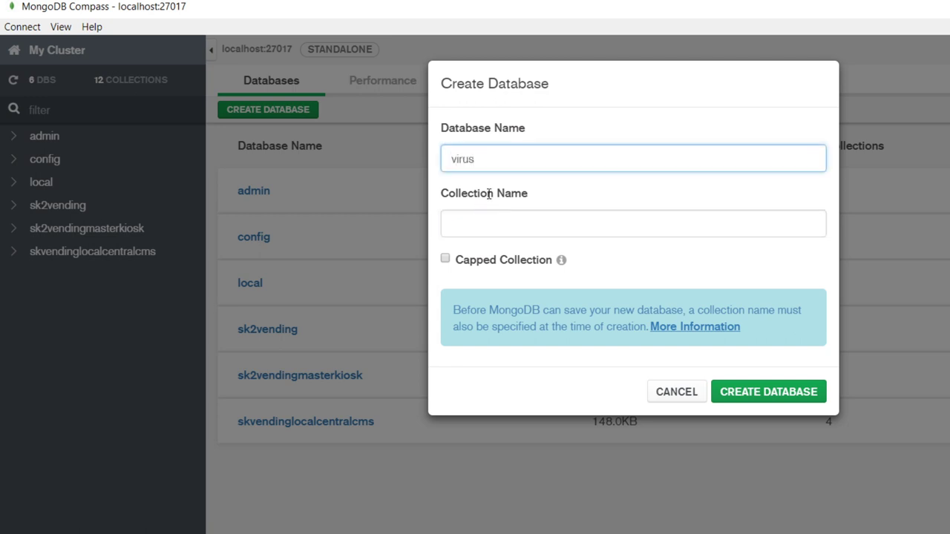
text(infection)
key(Tab)
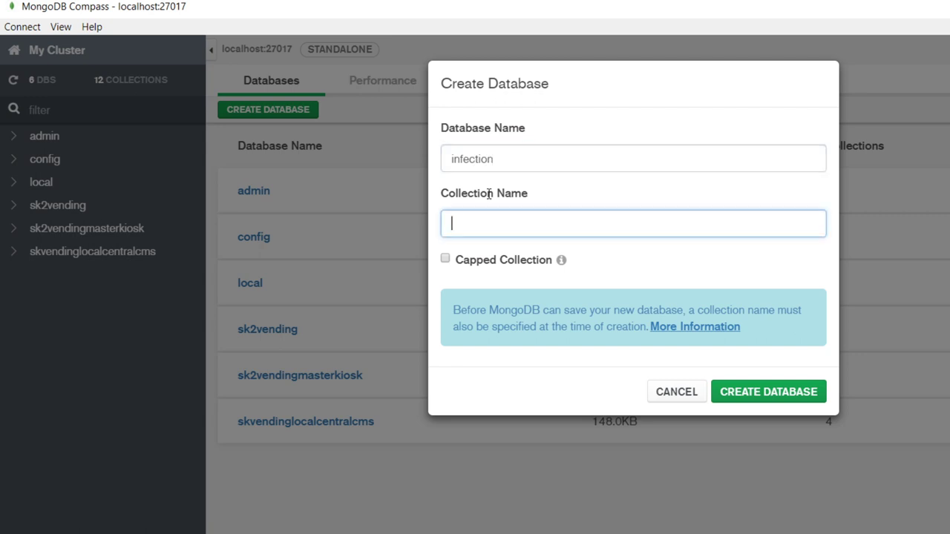
text(patiens)
click(768, 393)
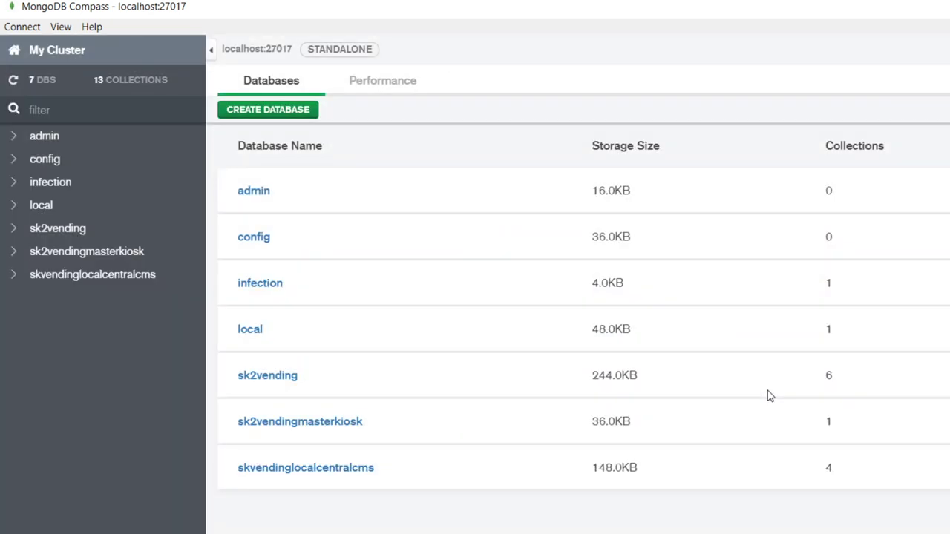
Drop the misspelled 'patiens' collection from the infection database.
click(68, 185)
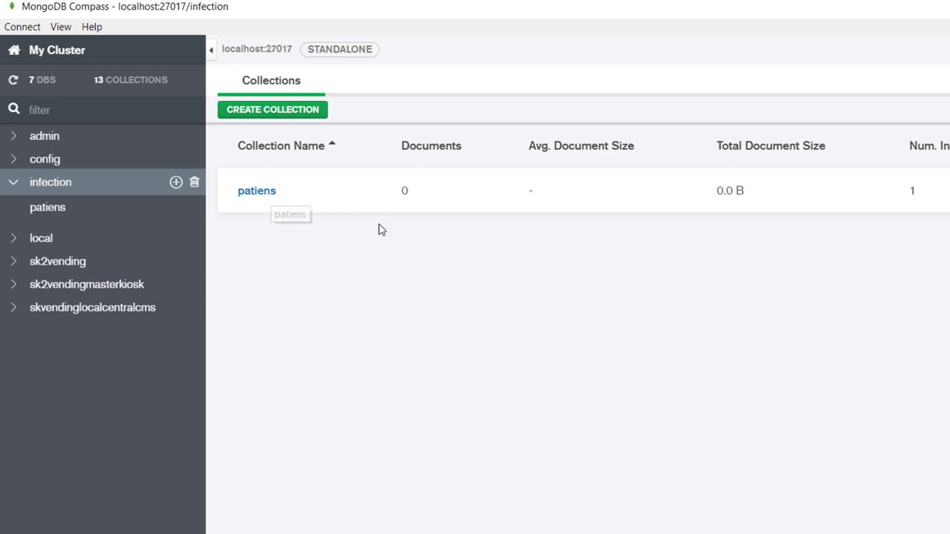
click(193, 210)
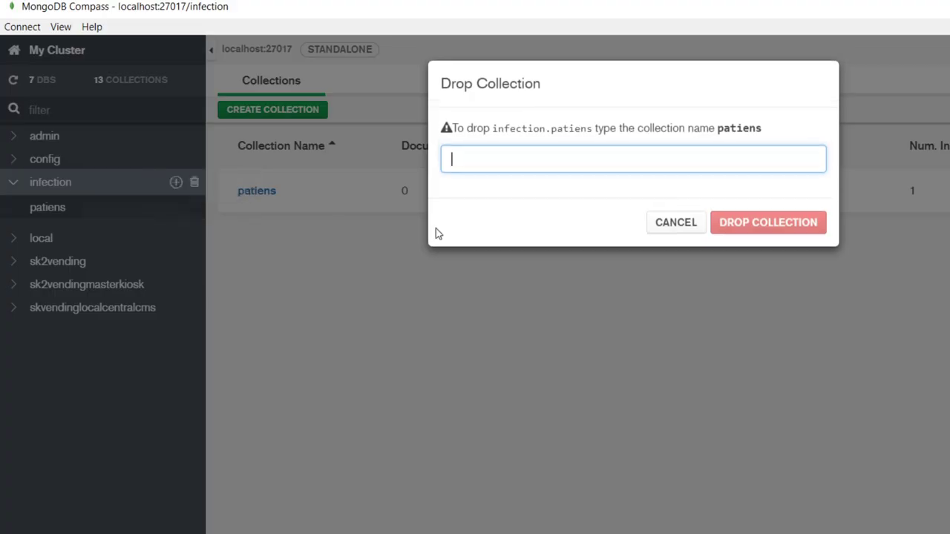
text(patiens)
click(779, 224)
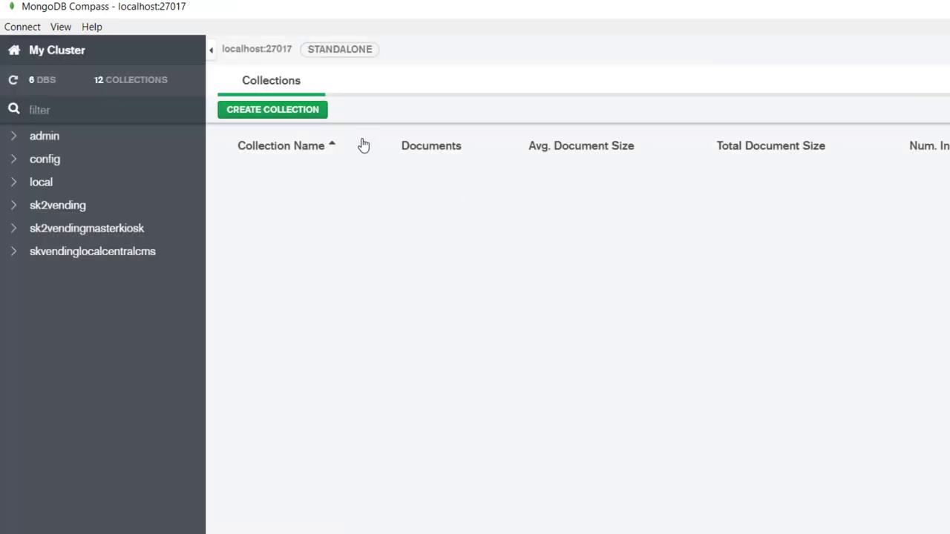
Create a 'patients' collection in infection and open it.
click(290, 117)
text(patients)
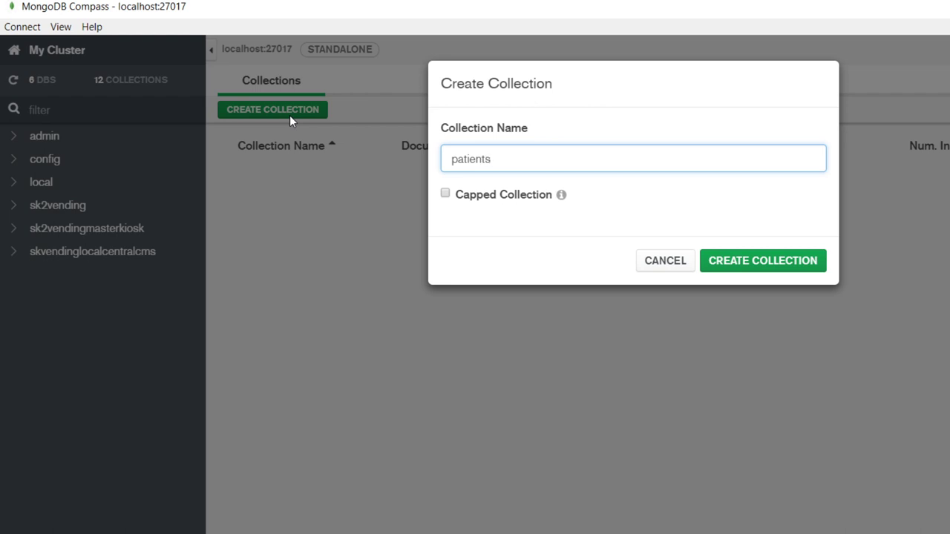
key(Return)
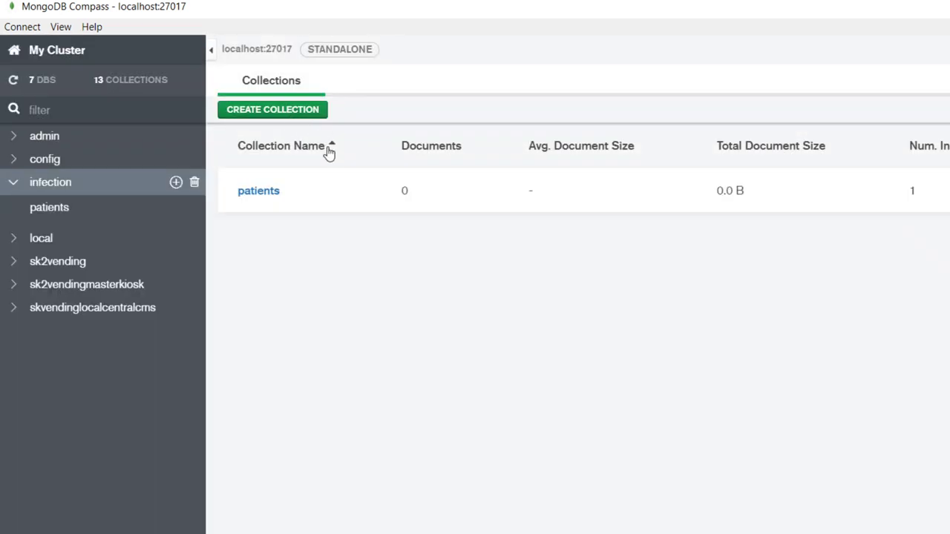
click(272, 192)
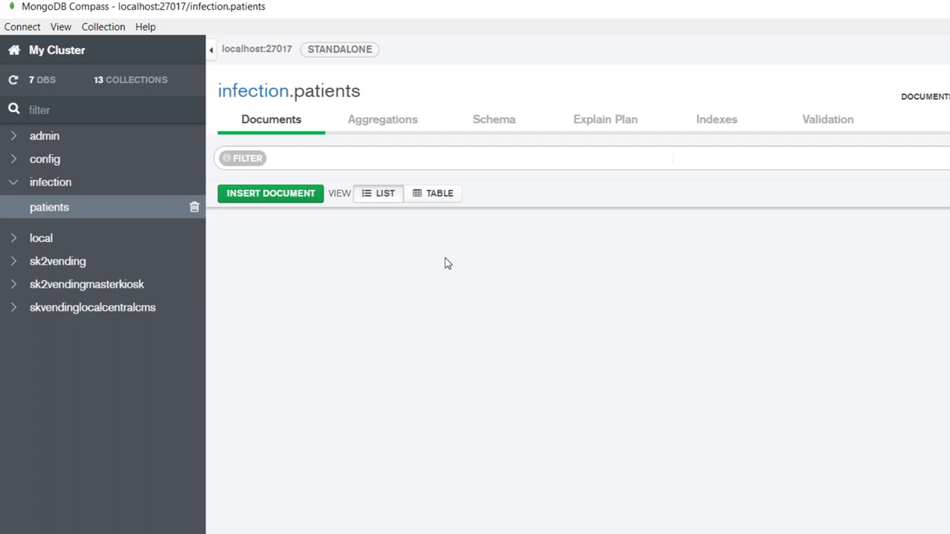
In the Documents view, start a new document with a 'name' field holding the patient's name.
click(495, 128)
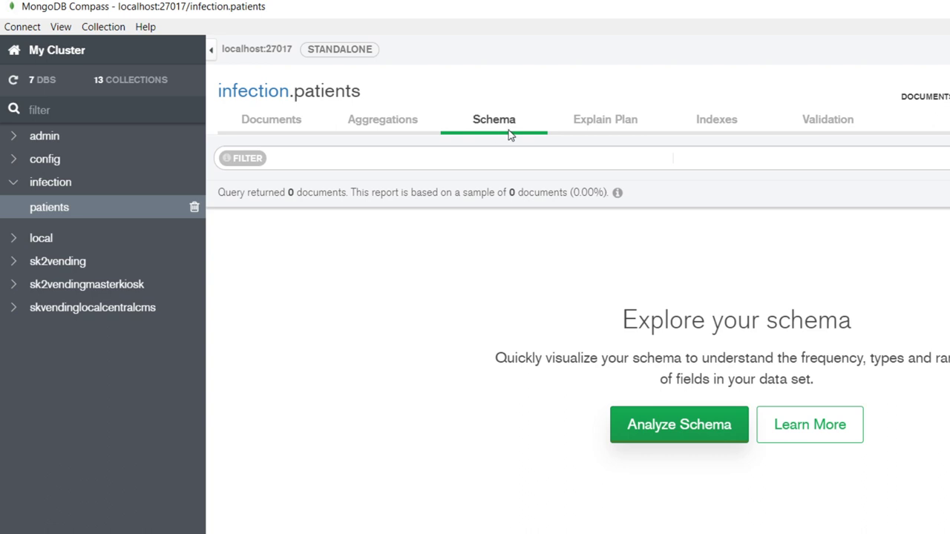
click(274, 124)
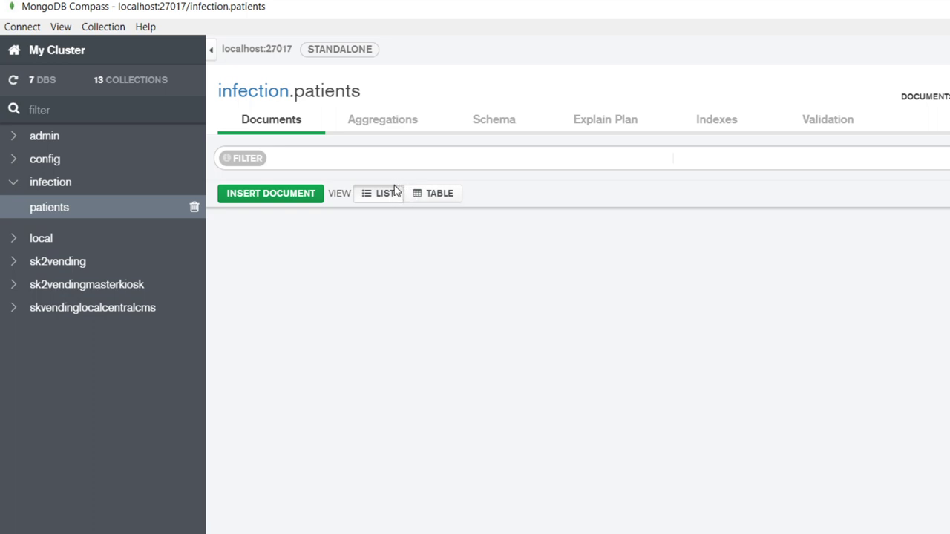
click(275, 202)
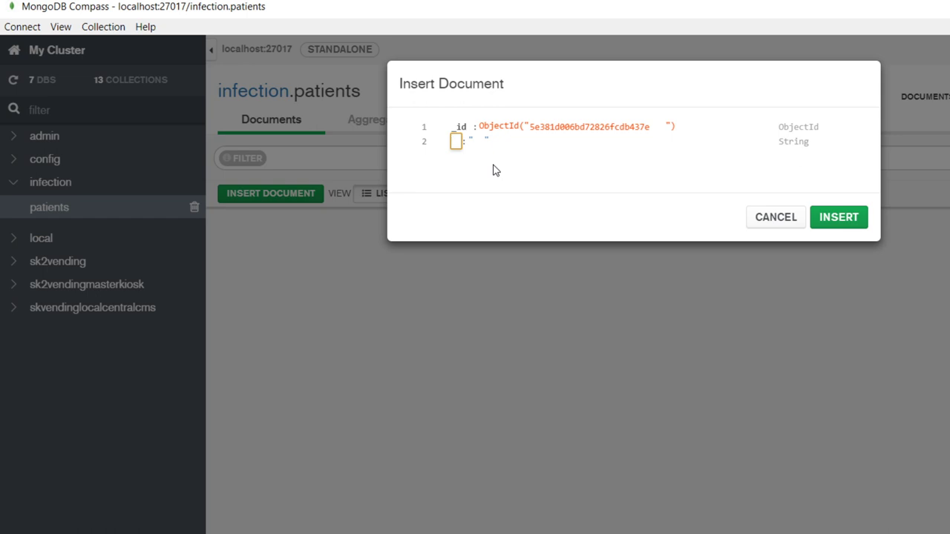
text(name)
key(Tab)
key(Tab)
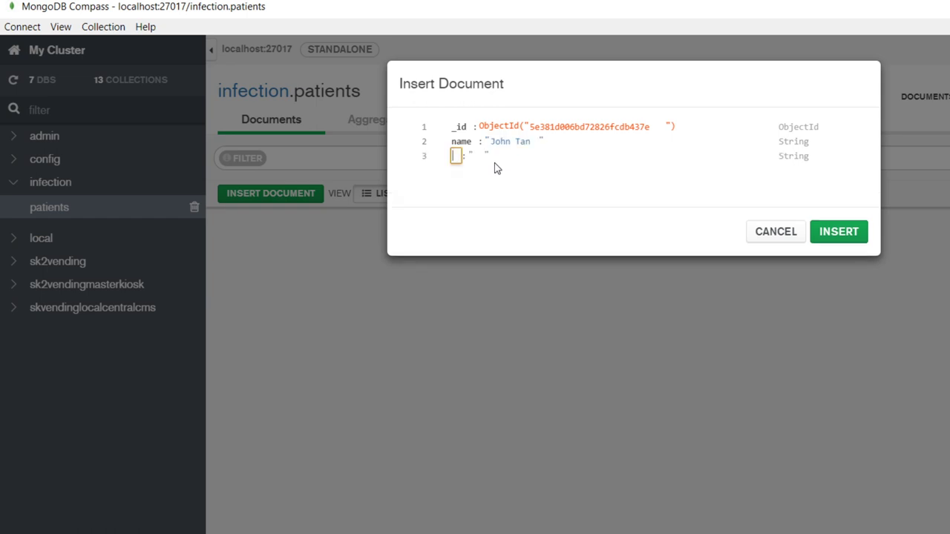
Add an 'age' field of 45 and insert the document.
text(age)
key(Tab)
text(45)
key(Tab)
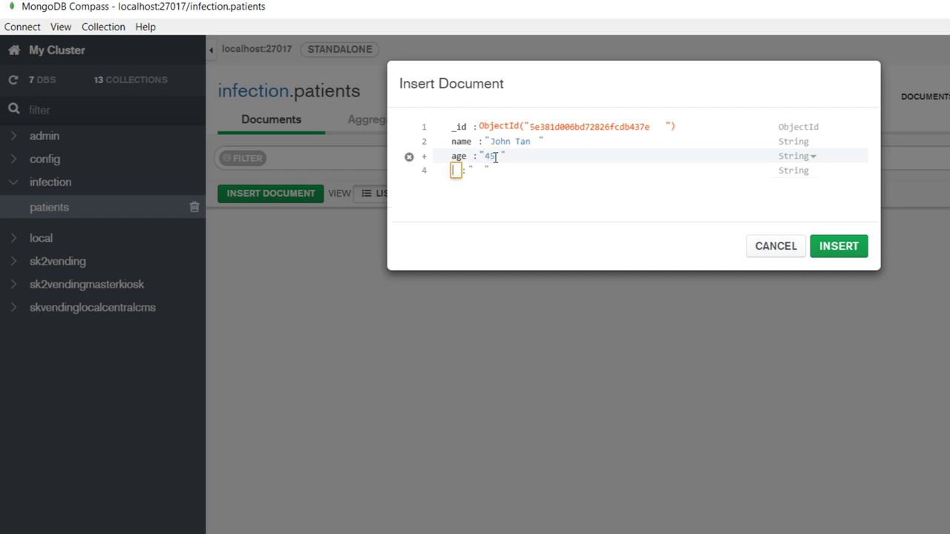
text(date)
key(BackSpace)
key(BackSpace)
key(BackSpace)
key(BackSpace)
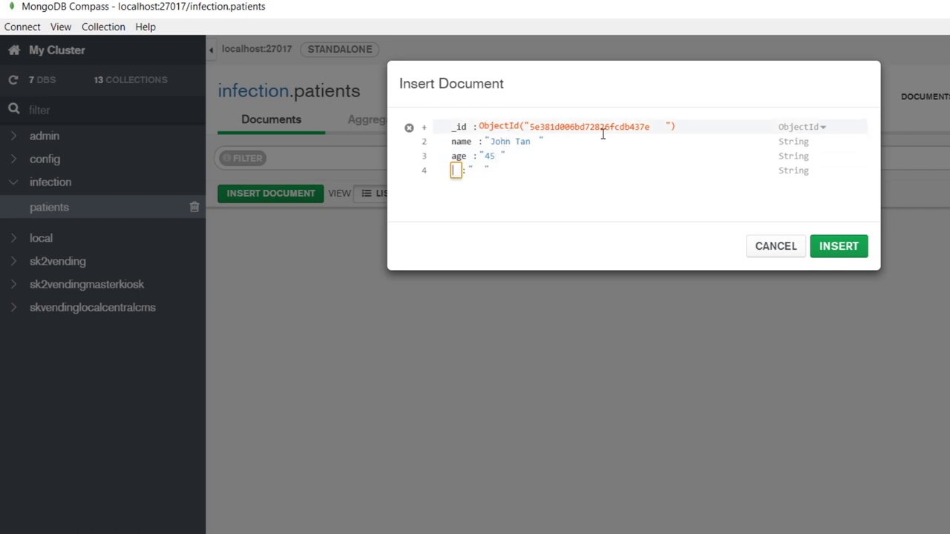
click(832, 246)
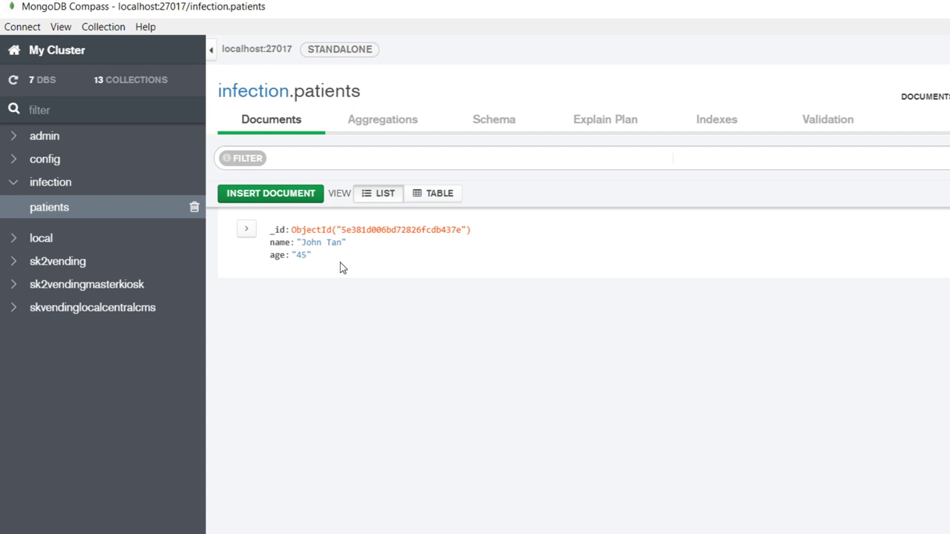
Start a second document with a 'name' field holding the patient's name and 'age' 23.
click(316, 197)
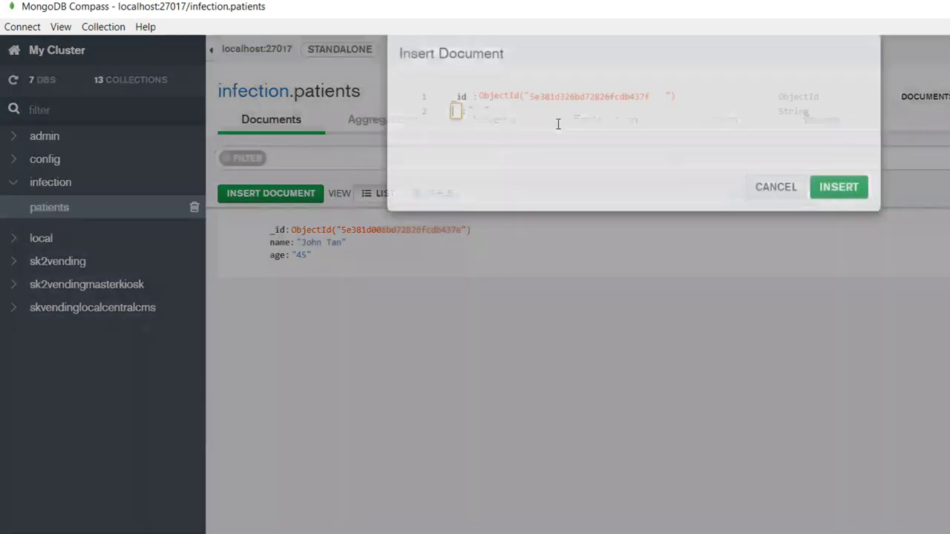
text(name)
key(Tab)
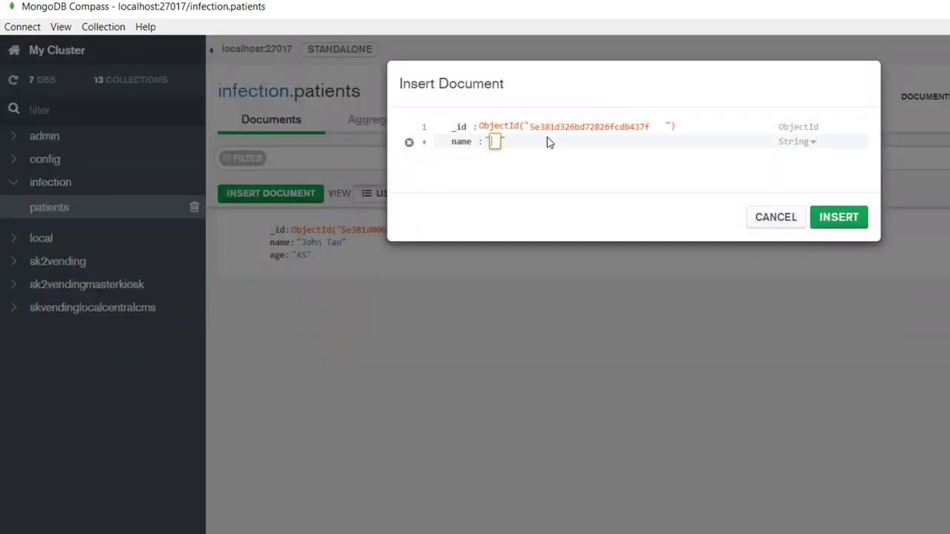
text(Kelvin)
key(Tab)
text(age)
key(Tab)
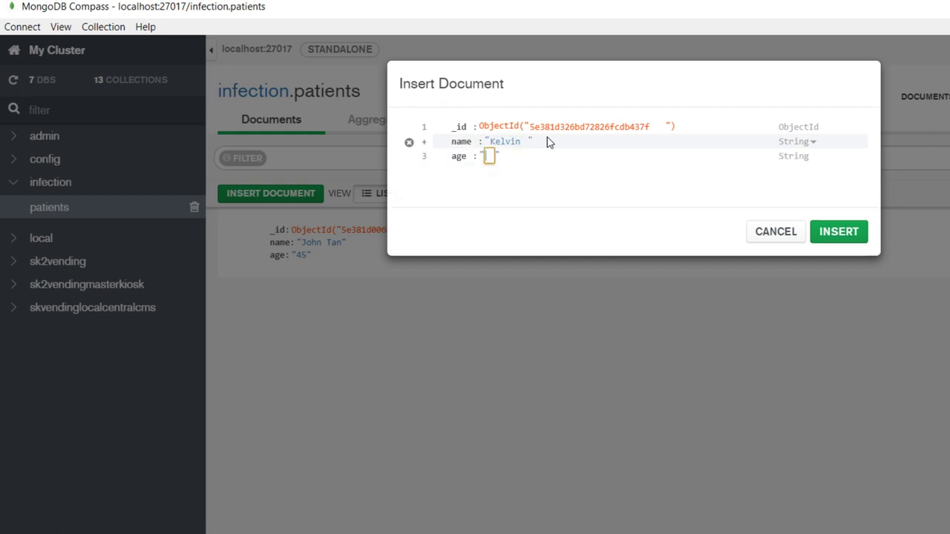
text(23)
key(Tab)
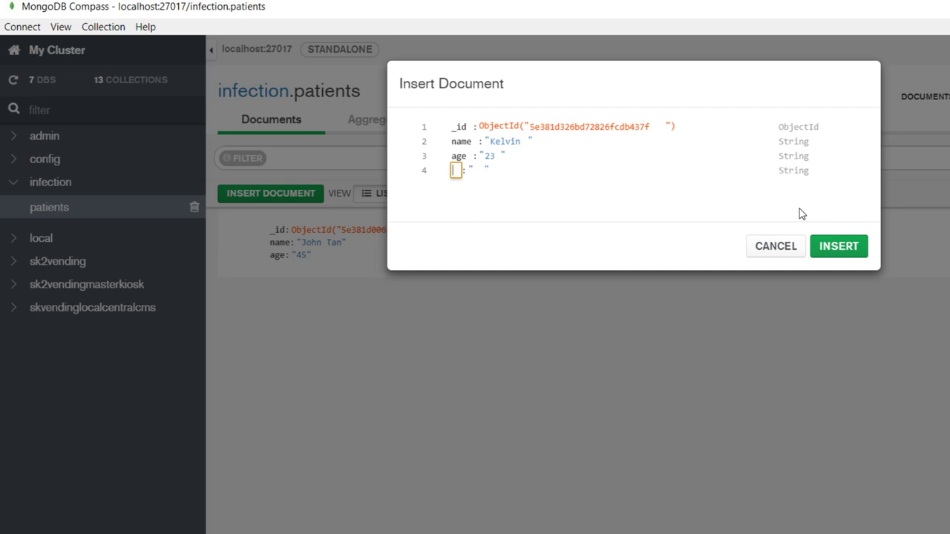
Add a 'preexisting' field set to 'flu' and insert the document.
text(preexisting)
key(Tab)
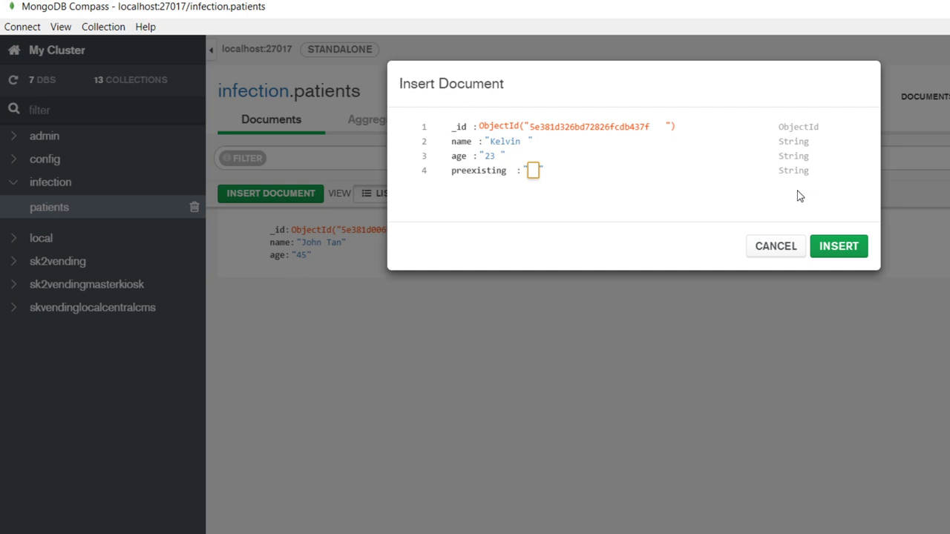
text(fla)
key(BackSpace)
key(BackSpace)
key(BackSpace)
text(fu)
text(u)
key(Tab)
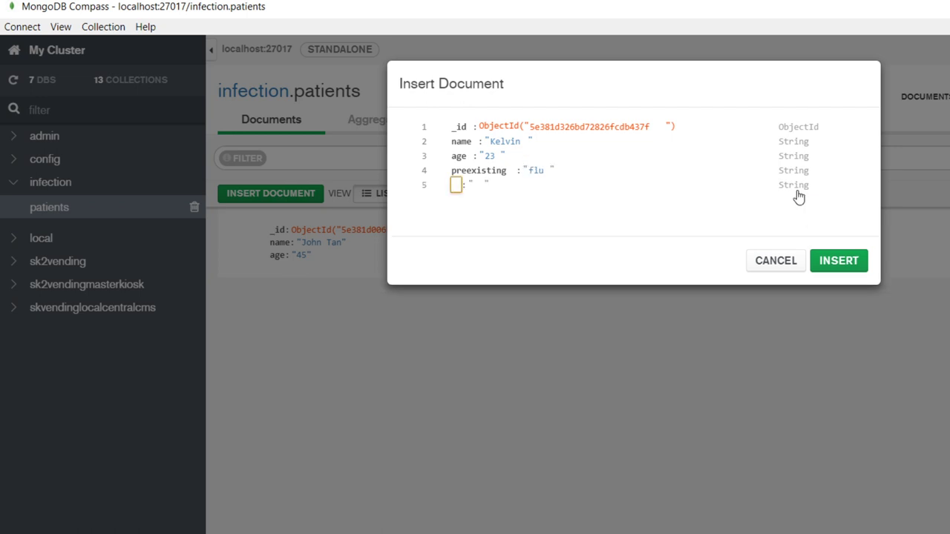
click(847, 262)
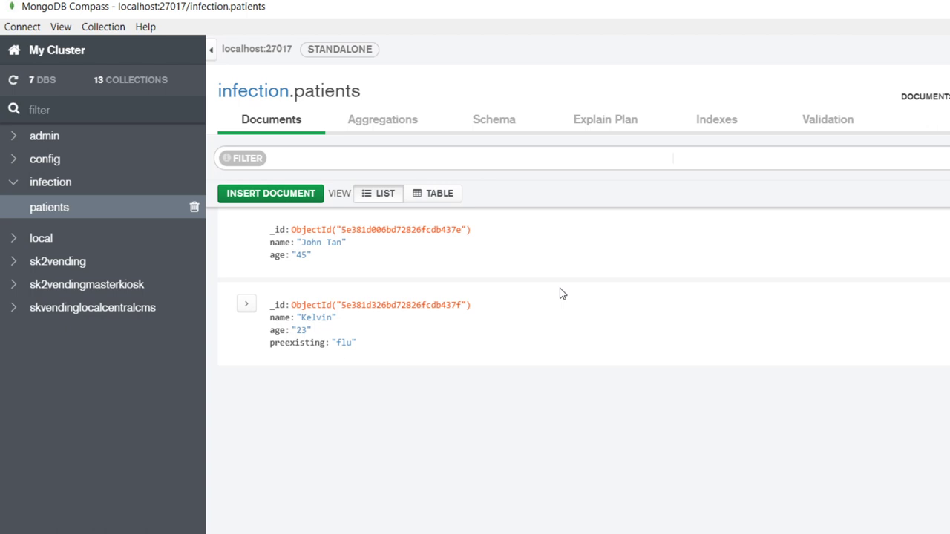
click(354, 160)
text(age)
key(BackSpace)
key(BackSpace)
key(BackSpace)
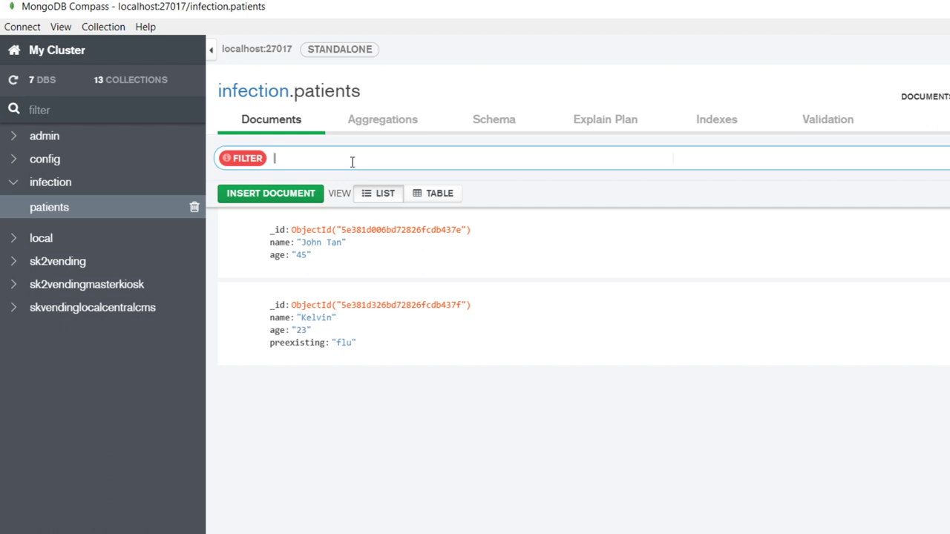
text({age")
key(BackSpace)
key(BackSpace)
key(BackSpace)
key(BackSpace)
key(BackSpace)
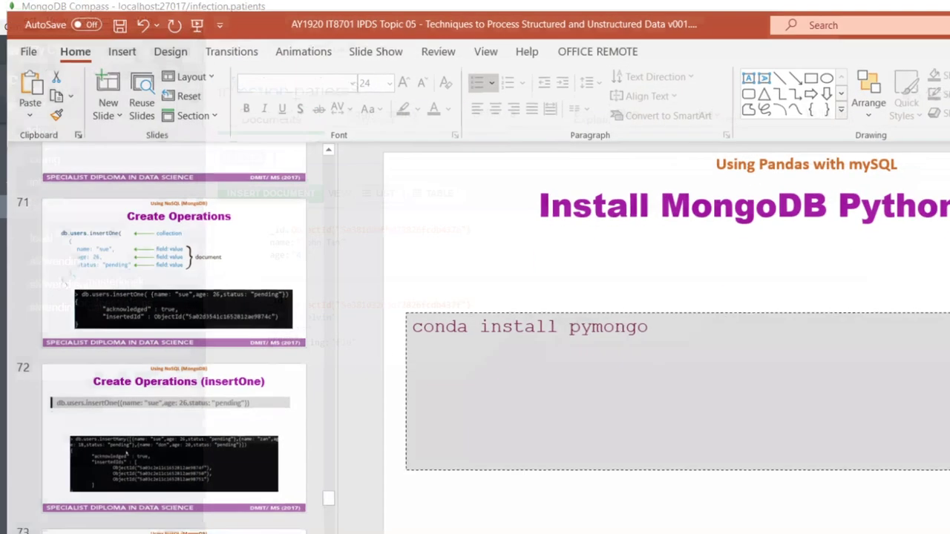
scroll(209, 478, up, 1)
scroll(208, 475, up, 5)
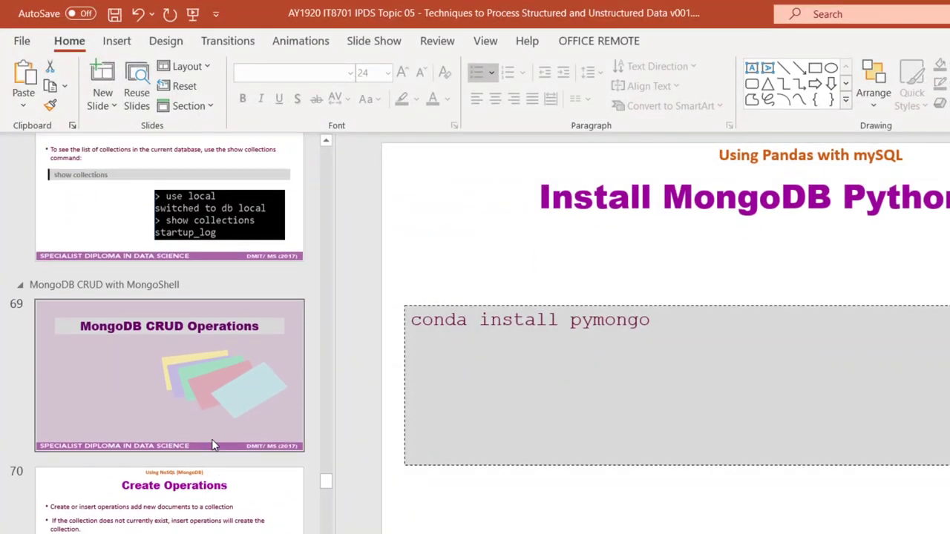
Move through the slide thumbnails to slide 74, Read Operations.
click(215, 449)
click(214, 475)
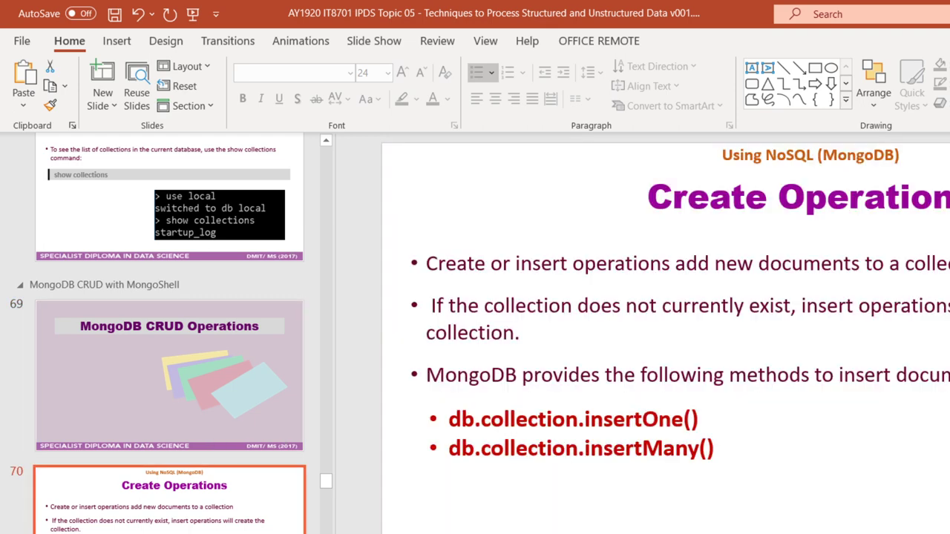
scroll(213, 423, up, 7)
click(213, 418)
scroll(213, 418, down, 7)
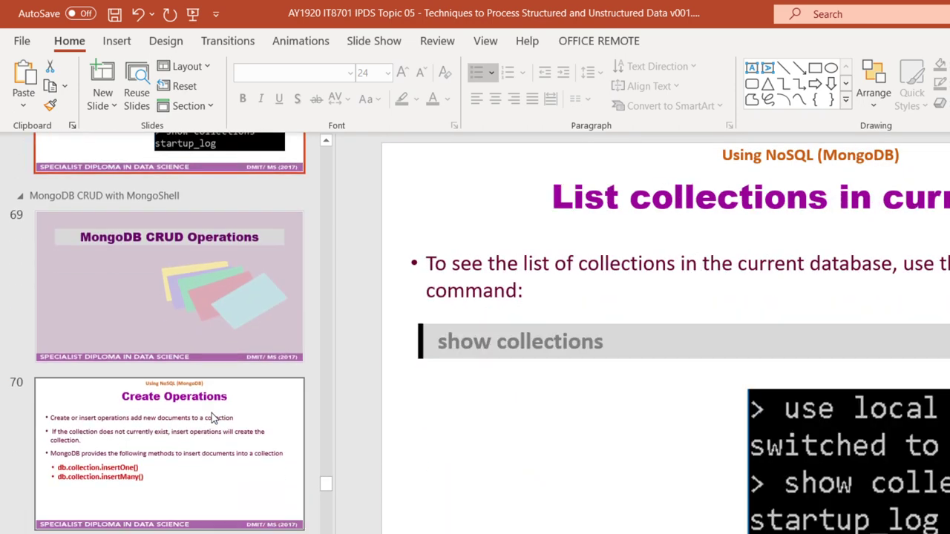
click(210, 418)
click(211, 459)
scroll(212, 452, down, 4)
click(212, 451)
click(205, 515)
scroll(206, 521, down, 1)
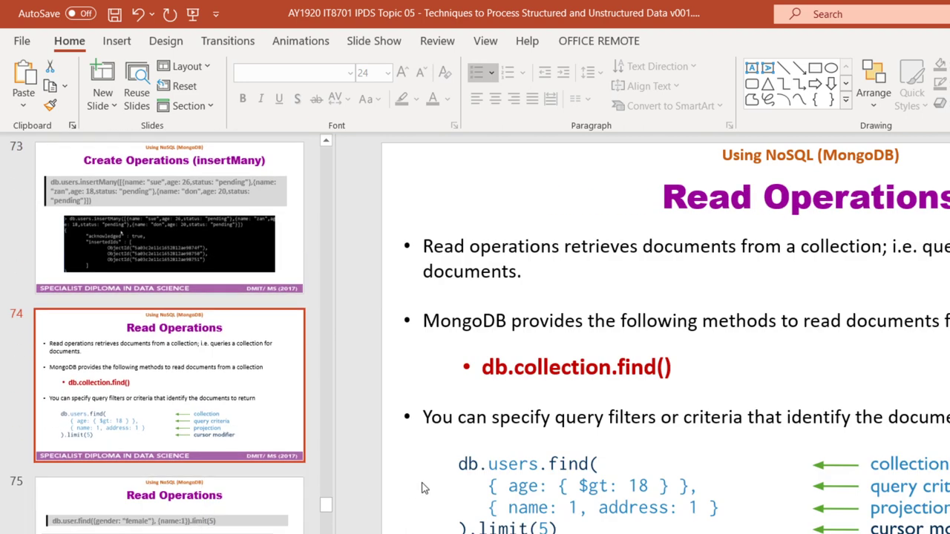